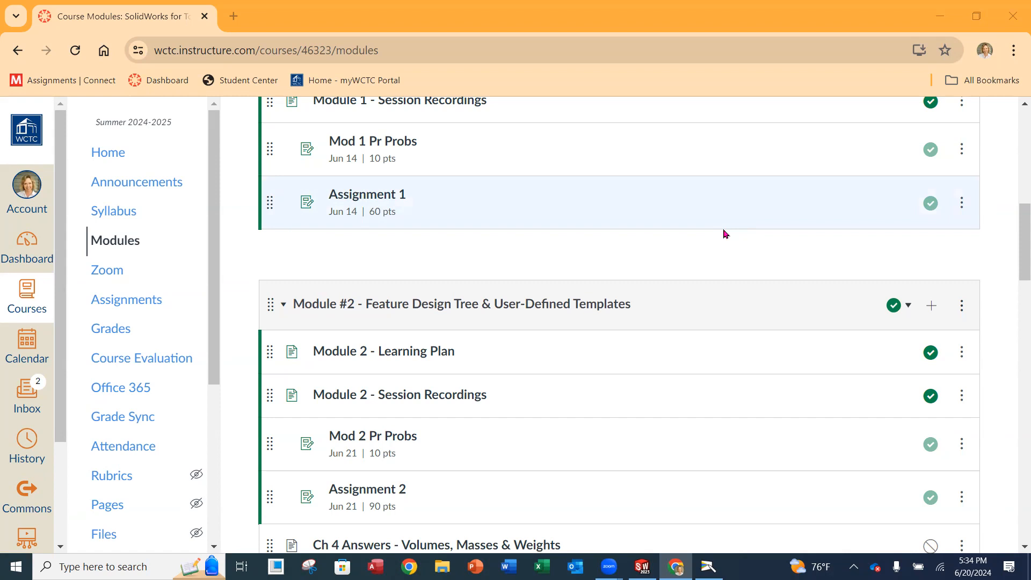
- Open the Module 2 - Session Recordings page and look through the June 18 video links
{"action": "left_click", "coordinate": [430, 396]}
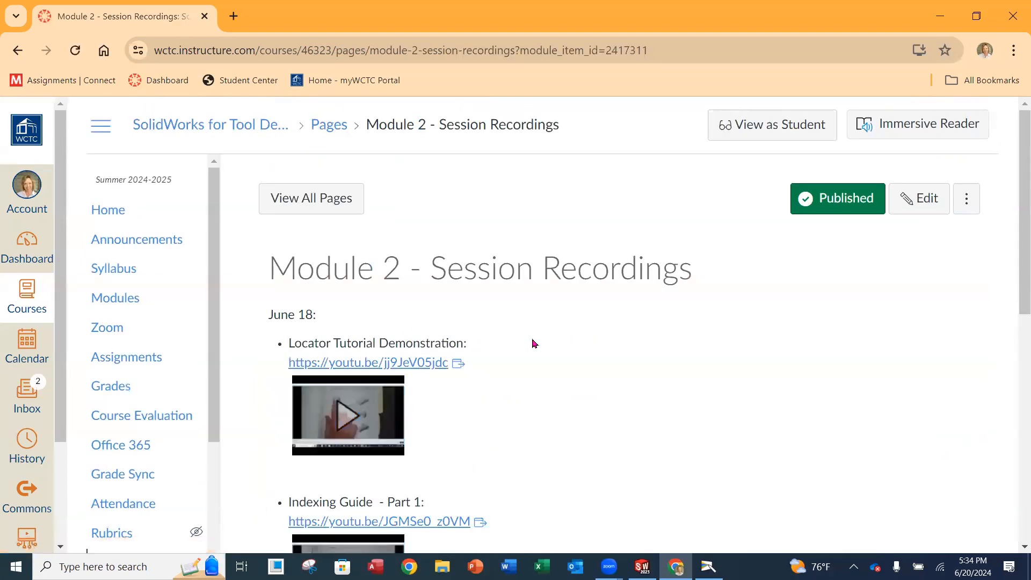
{"action": "scroll", "coordinate": [483, 320], "scroll_direction": "down", "scroll_amount": 1}
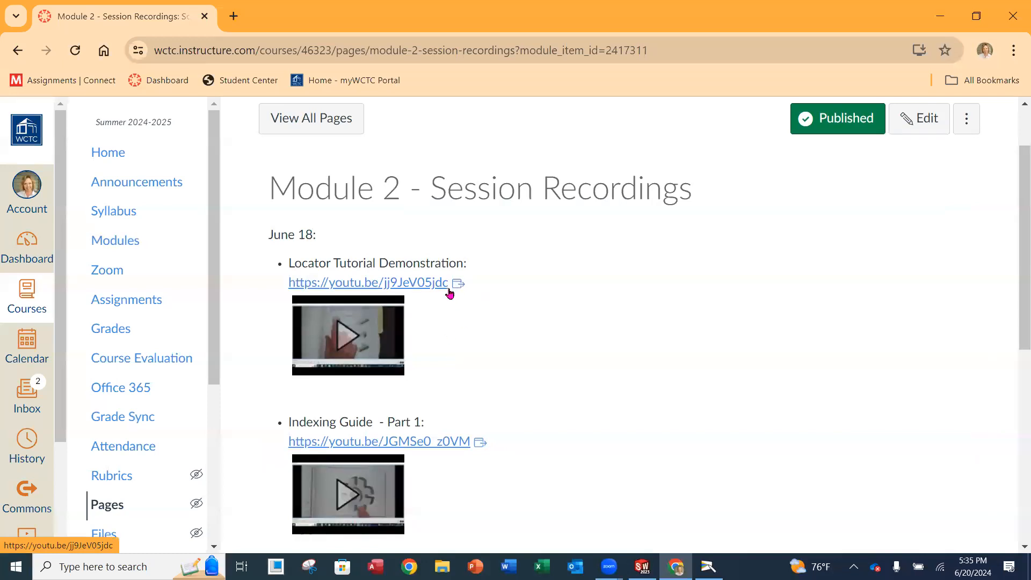
{"action": "scroll", "coordinate": [524, 317], "scroll_direction": "down", "scroll_amount": 5}
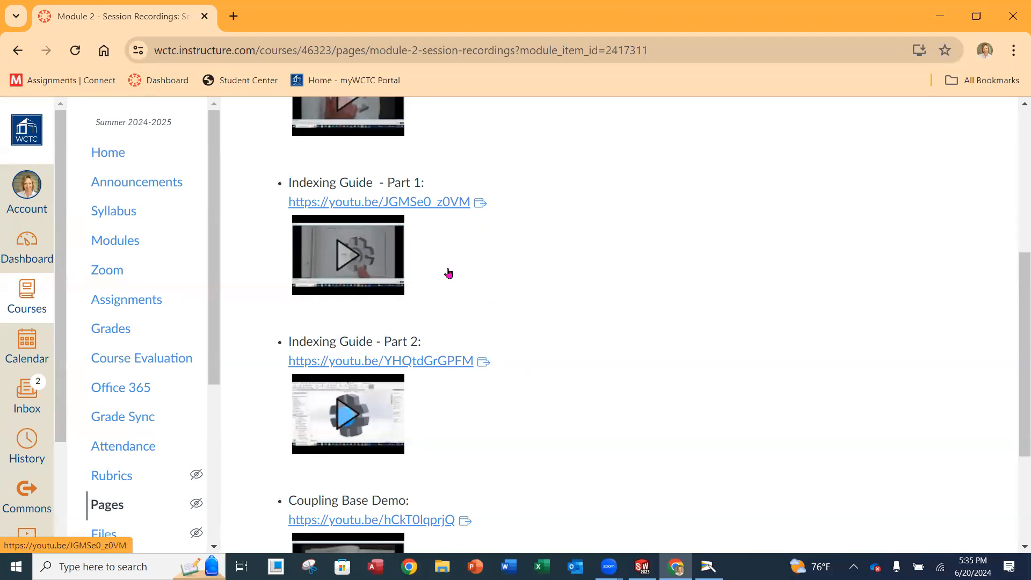
{"action": "scroll", "coordinate": [511, 329], "scroll_direction": "down", "scroll_amount": 2}
{"action": "scroll", "coordinate": [511, 329], "scroll_direction": "down", "scroll_amount": 1}
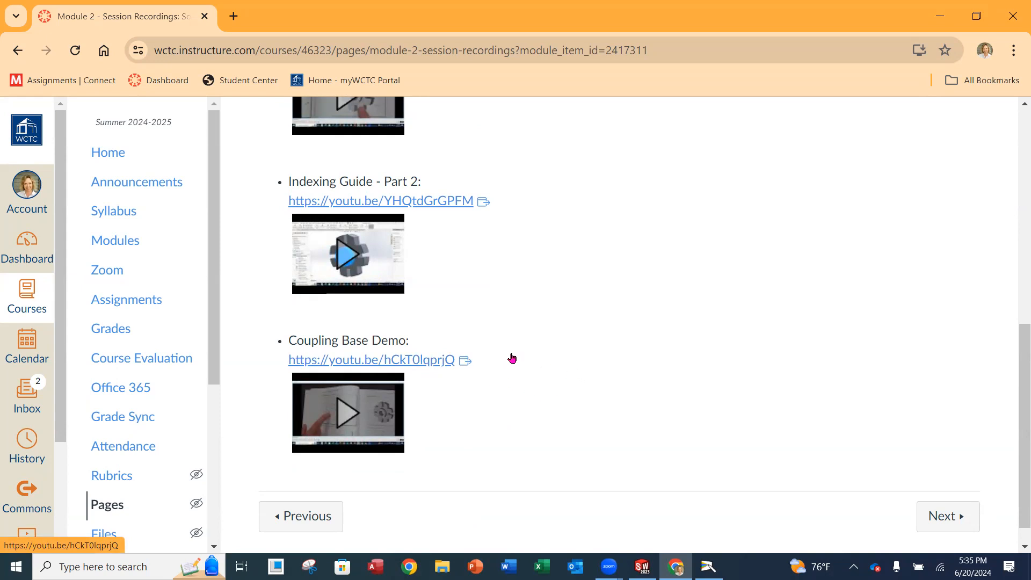
{"action": "scroll", "coordinate": [512, 357], "scroll_direction": "up", "scroll_amount": 4}
{"action": "scroll", "coordinate": [512, 357], "scroll_direction": "up", "scroll_amount": 5}
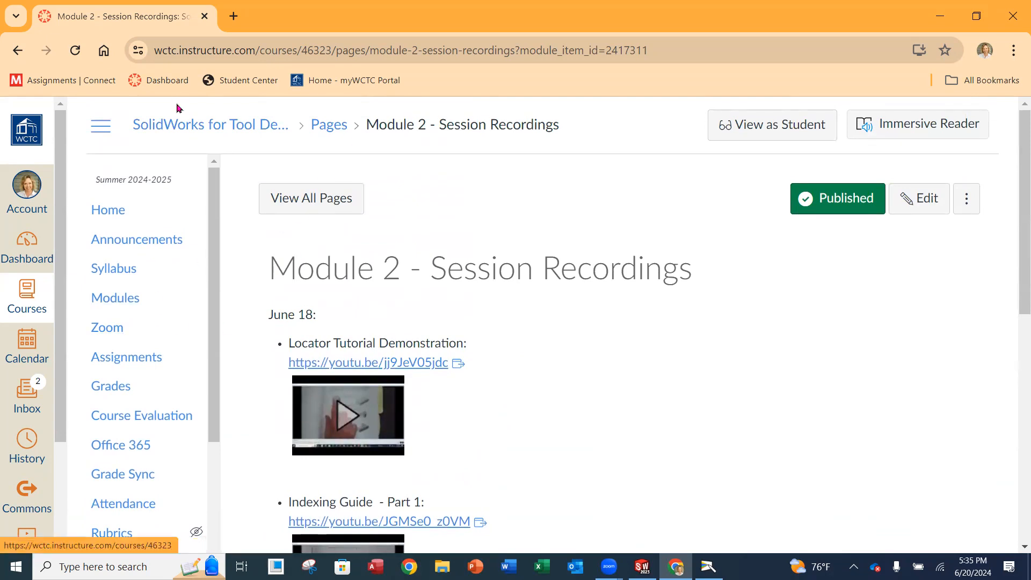
- Return to the course modules, open the Module 2 - Learning Plan page and review its objectives, learning activities and required submissions
{"action": "left_click", "coordinate": [18, 50]}
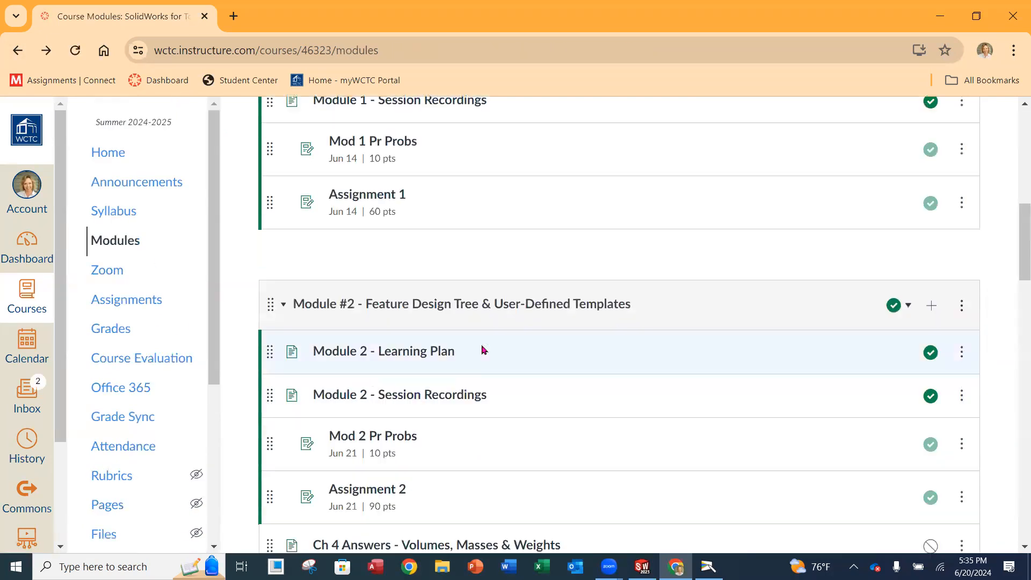
{"action": "left_click", "coordinate": [425, 359]}
{"action": "scroll", "coordinate": [559, 318], "scroll_direction": "down", "scroll_amount": 3}
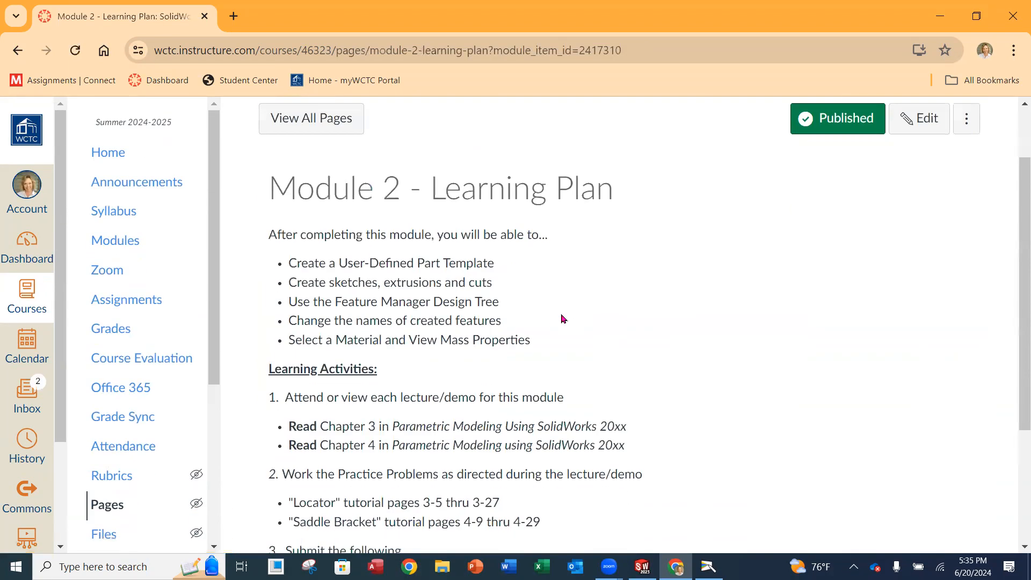
{"action": "scroll", "coordinate": [543, 359], "scroll_direction": "down", "scroll_amount": 2}
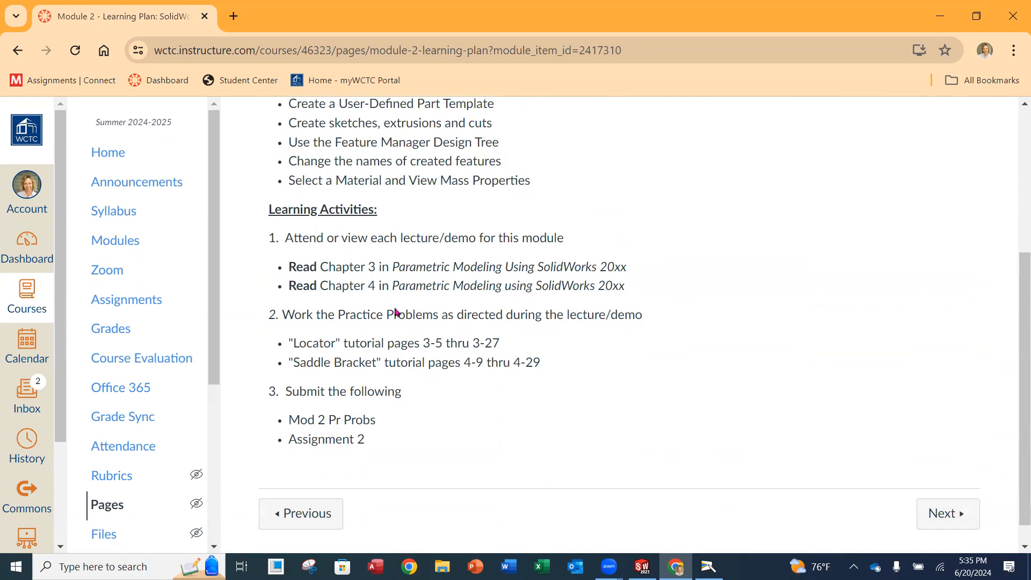
{"action": "scroll", "coordinate": [456, 355], "scroll_direction": "up", "scroll_amount": 2}
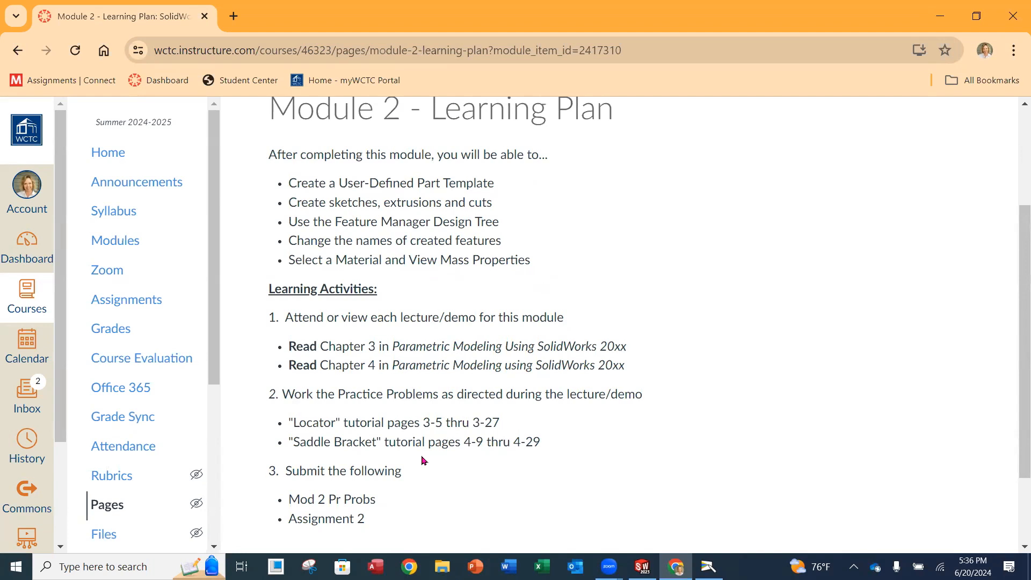
{"action": "scroll", "coordinate": [423, 461], "scroll_direction": "down", "scroll_amount": 2}
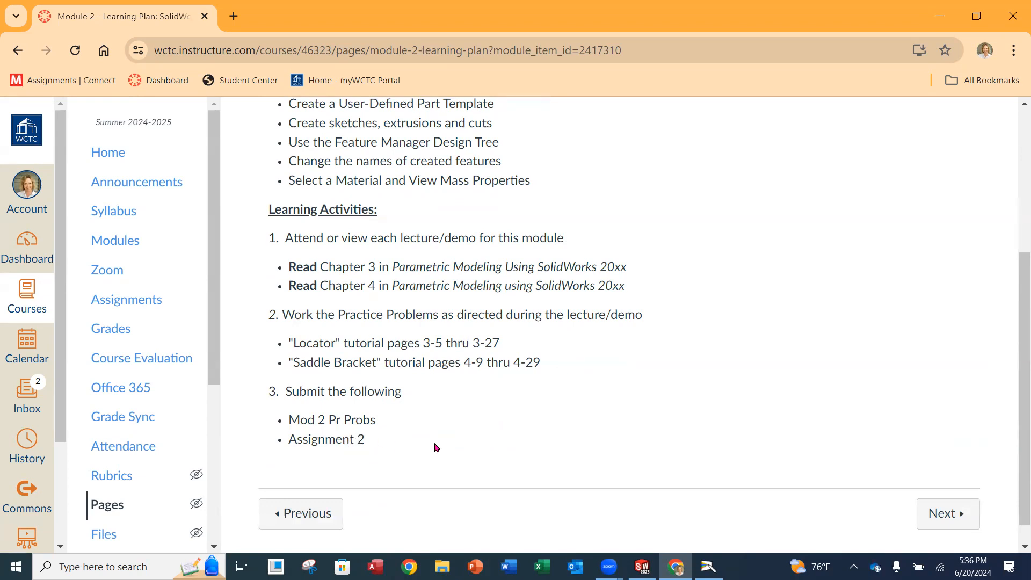
{"action": "scroll", "coordinate": [437, 447], "scroll_direction": "up", "scroll_amount": 5}
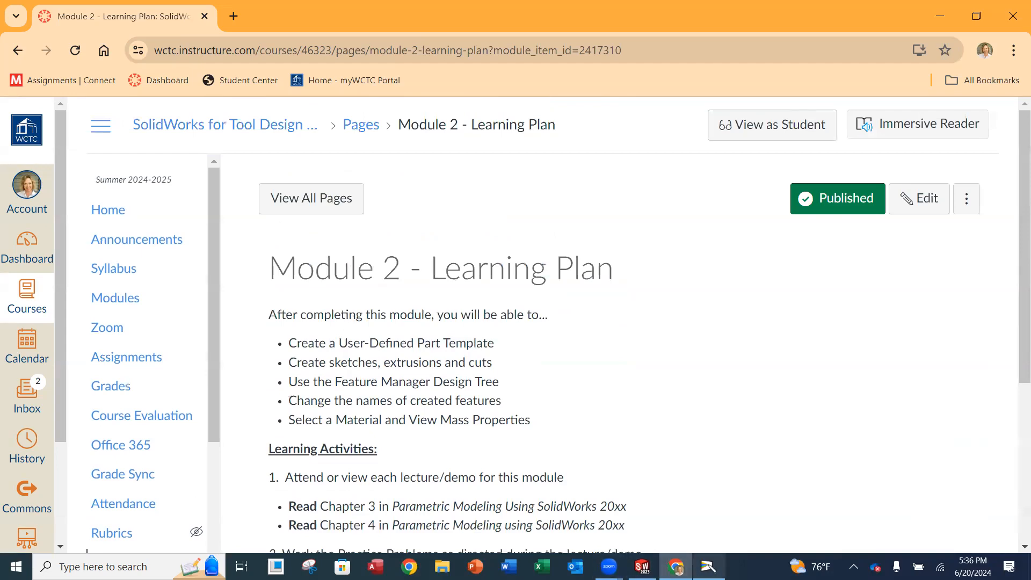
- Switch to the Camera app to view the textbook page on creating a user-defined part template, and switch to SOLIDWORKS
{"action": "left_click", "coordinate": [708, 567]}
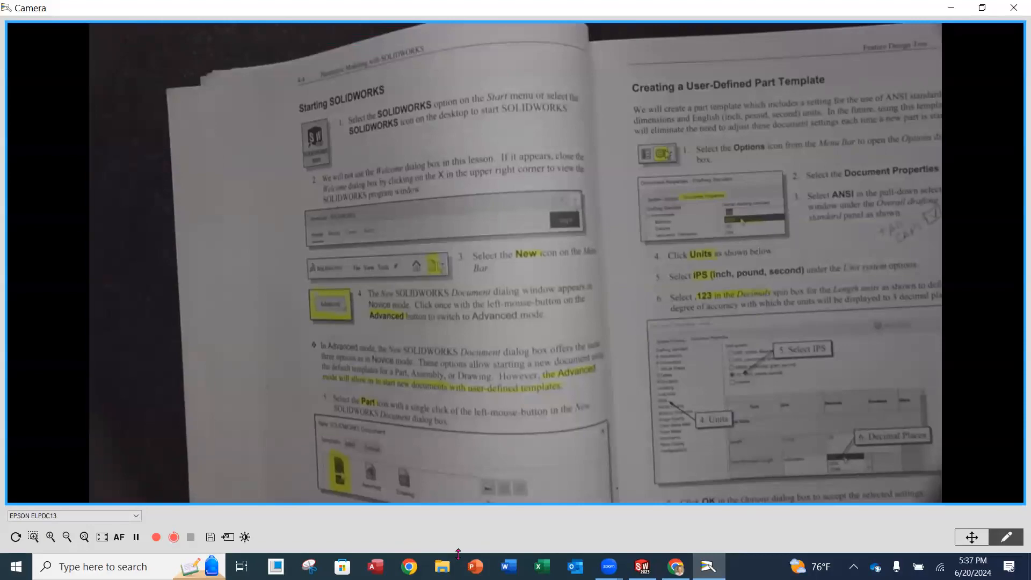
{"action": "left_click", "coordinate": [643, 566]}
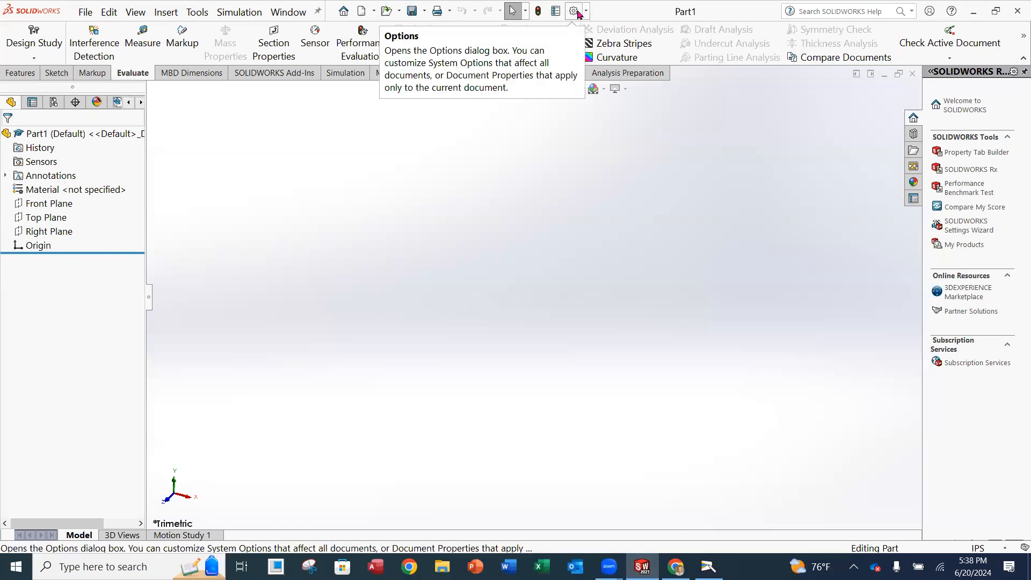
- In the part's document properties for drafting standard, enable all uppercase for notes, tables, and dimensions and hole callouts
{"action": "left_click", "coordinate": [577, 14]}
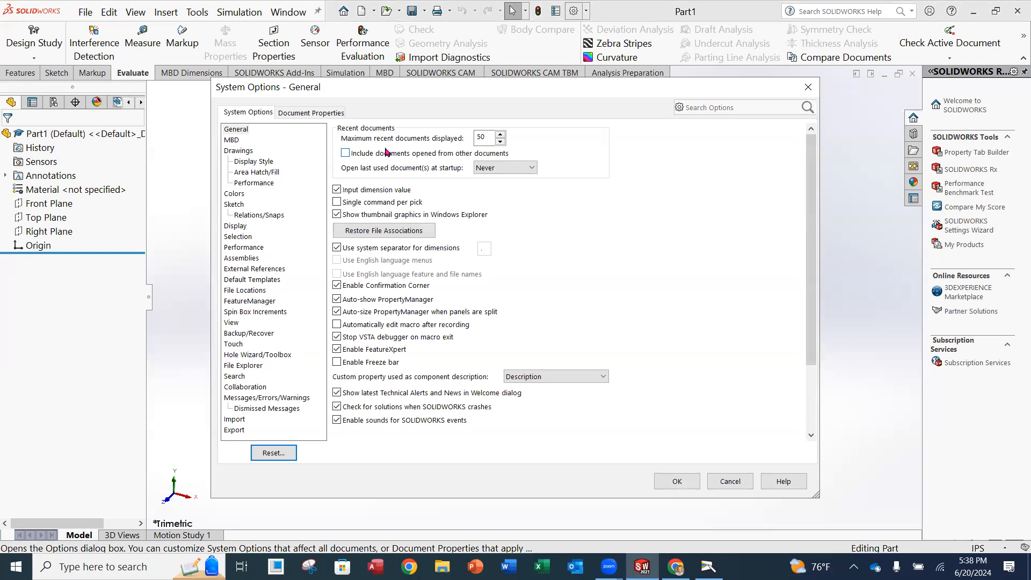
{"action": "left_click", "coordinate": [300, 115]}
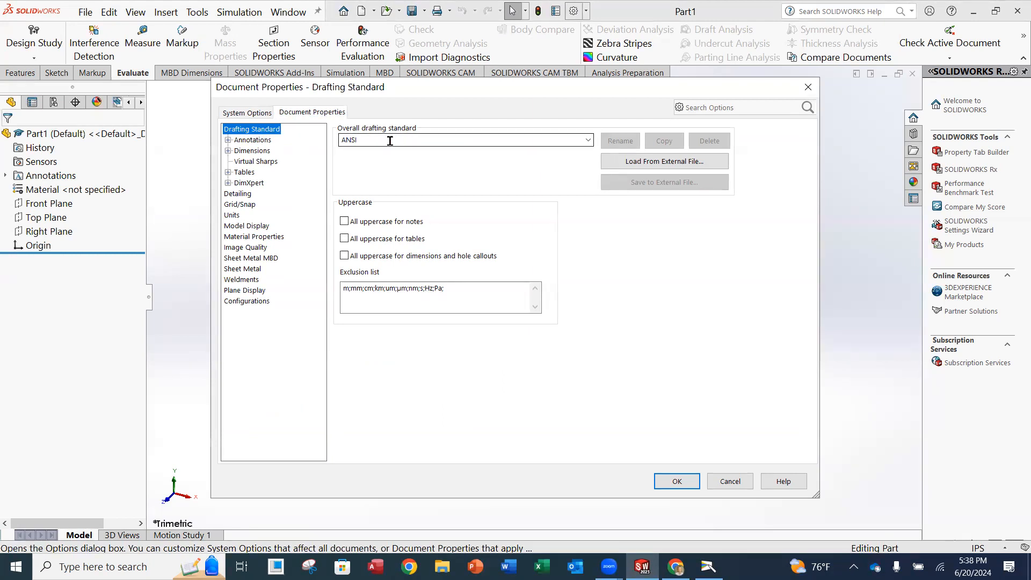
{"action": "left_click", "coordinate": [345, 222]}
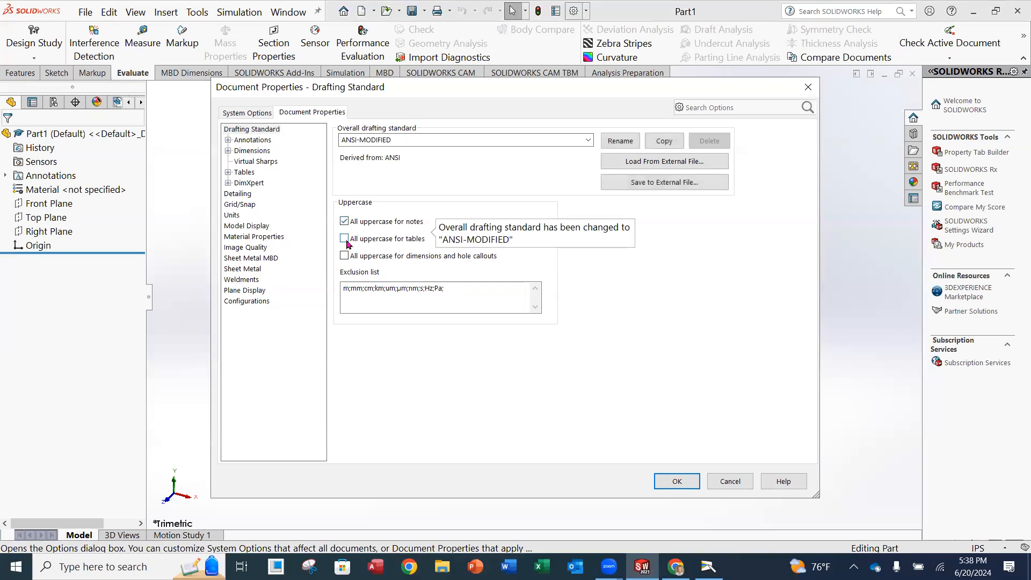
{"action": "left_click", "coordinate": [346, 241]}
{"action": "left_click", "coordinate": [346, 257]}
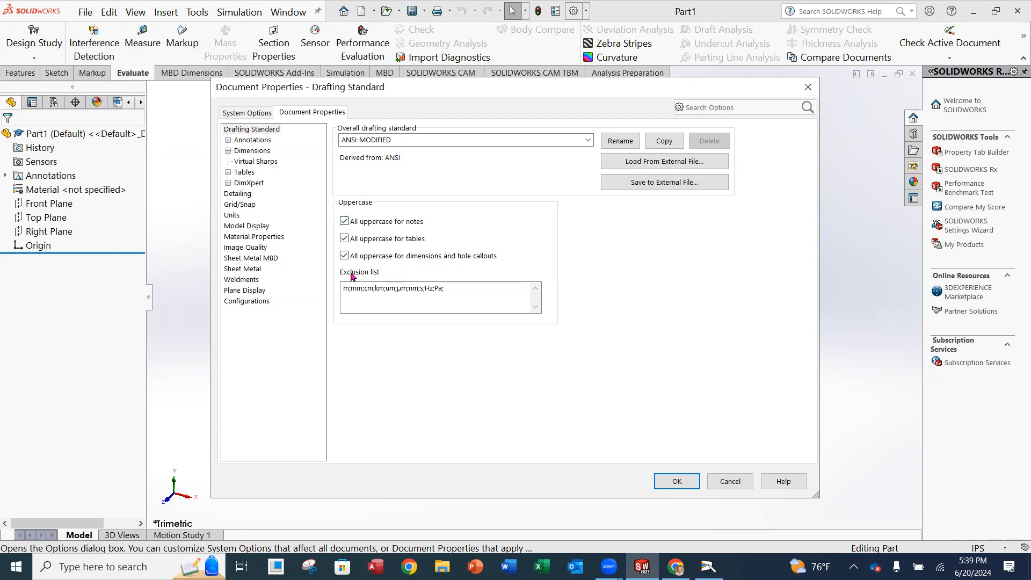
- Expand the annotation settings in the document properties and set the base balloons standard to ANSI
{"action": "left_click", "coordinate": [236, 143]}
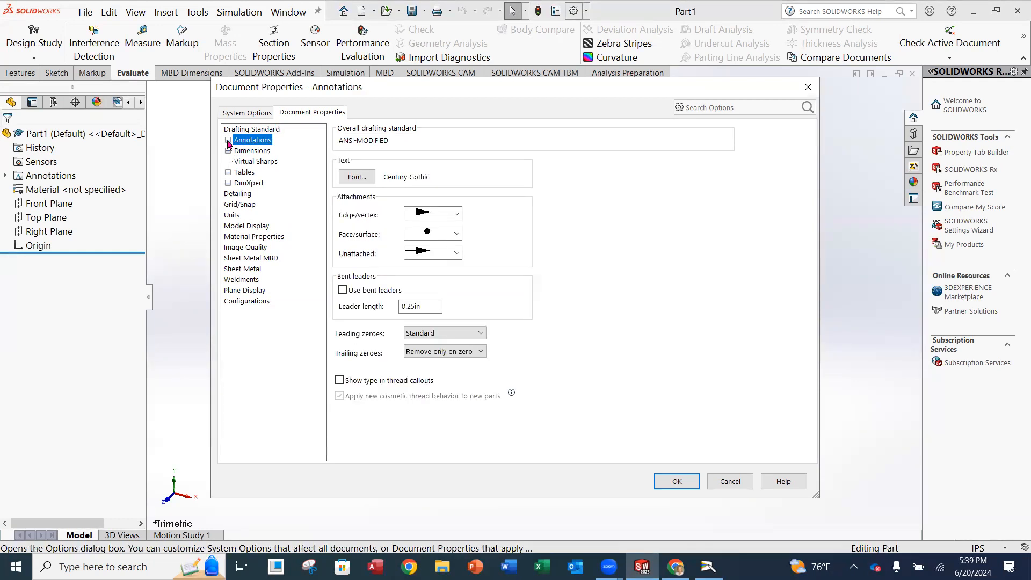
{"action": "left_click", "coordinate": [228, 141]}
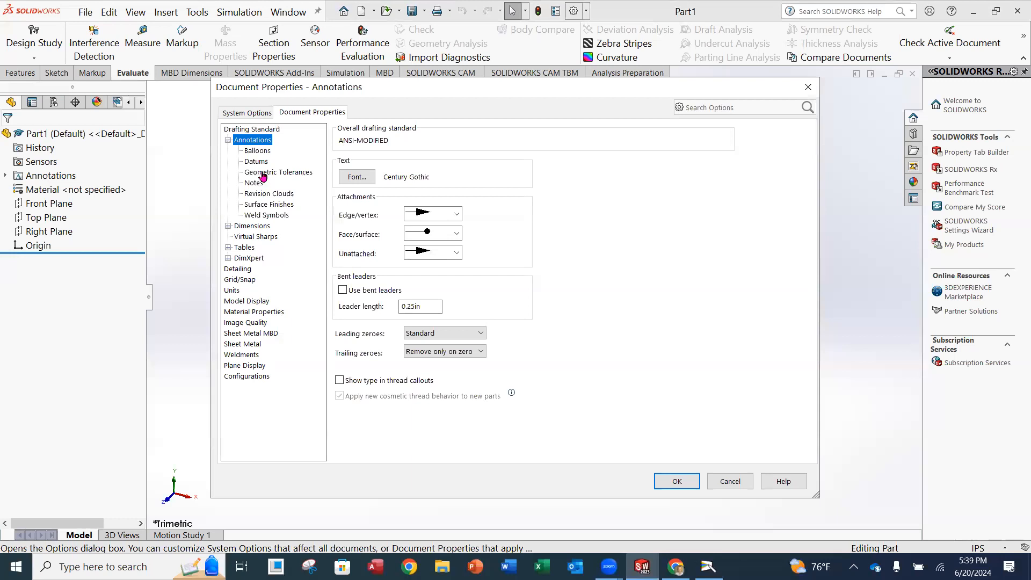
{"action": "left_click", "coordinate": [256, 153]}
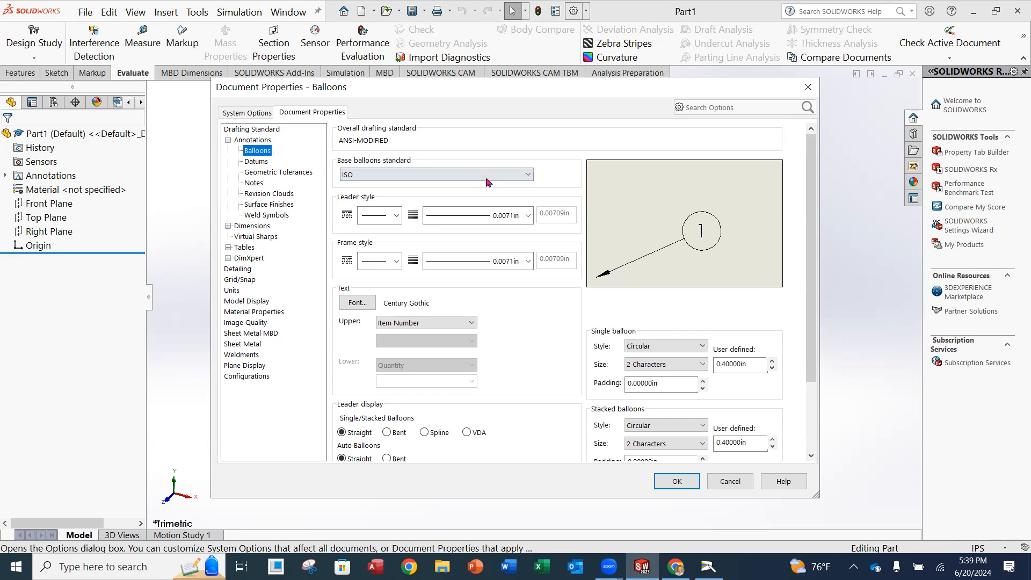
{"action": "left_click", "coordinate": [531, 176]}
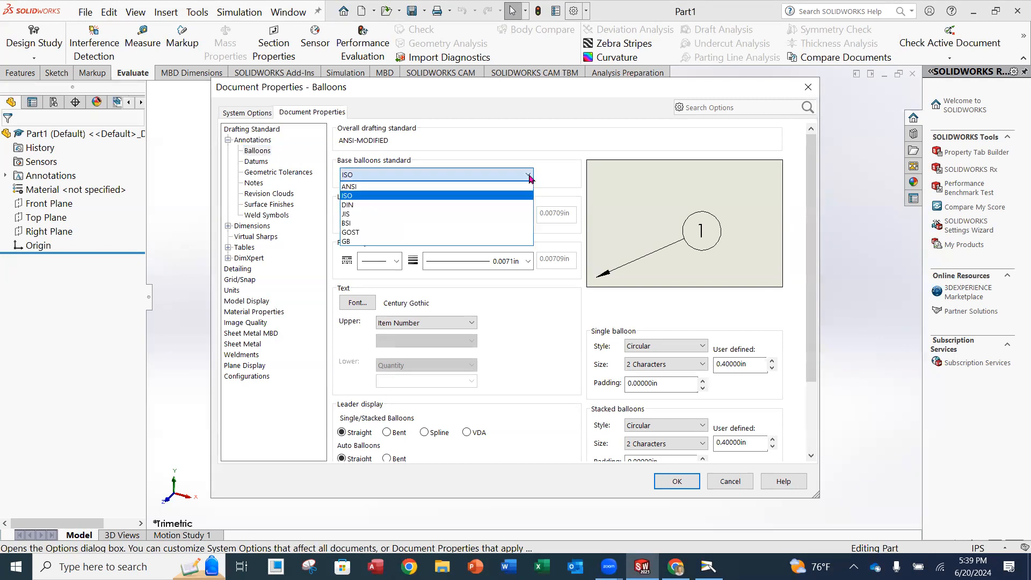
{"action": "left_click", "coordinate": [419, 187]}
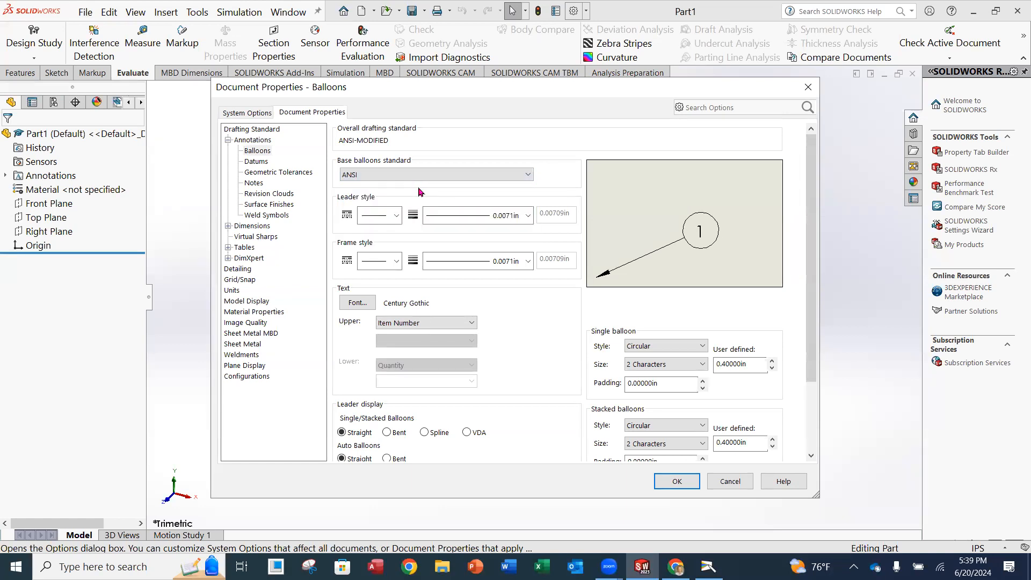
- Set the base datums standard and the base geometric tolerance standard to ANSI
{"action": "left_click", "coordinate": [262, 164]}
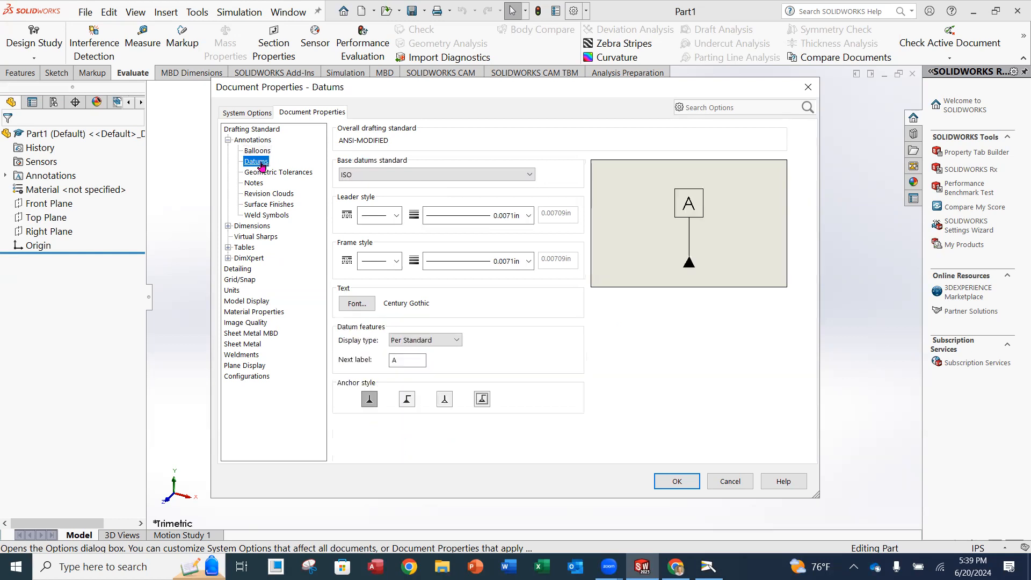
{"action": "left_click", "coordinate": [530, 175]}
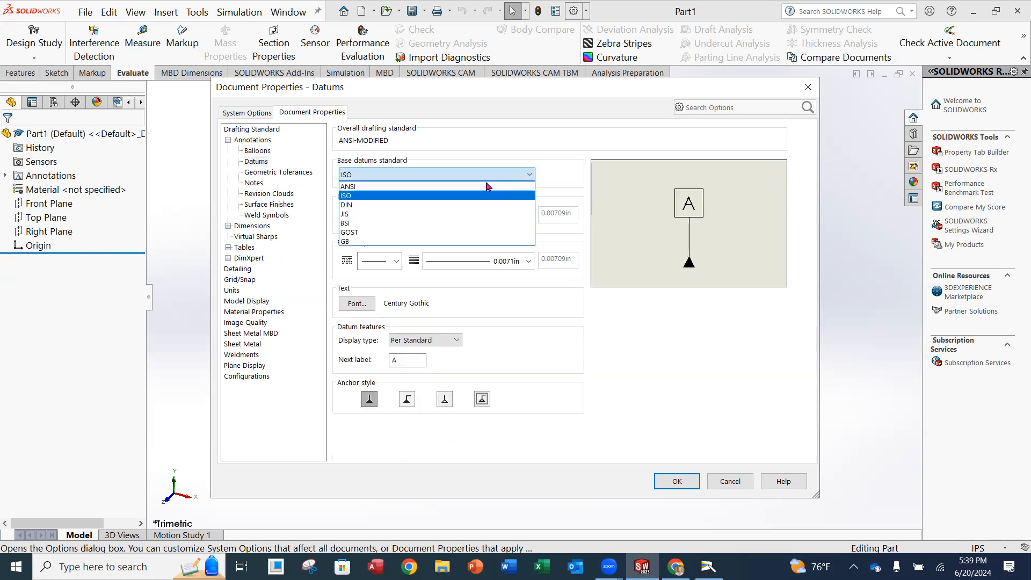
{"action": "left_click", "coordinate": [486, 188]}
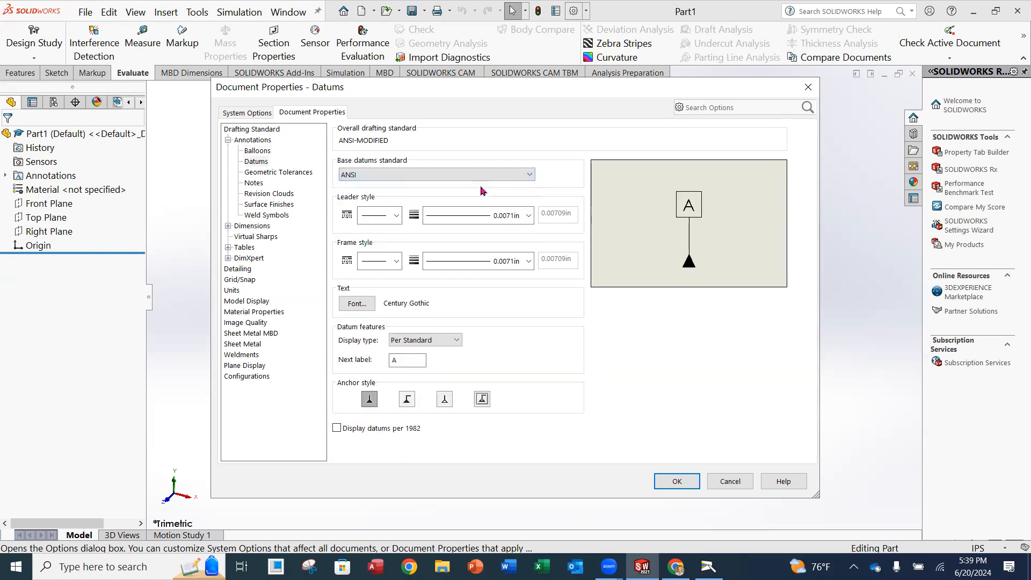
{"action": "left_click", "coordinate": [268, 173]}
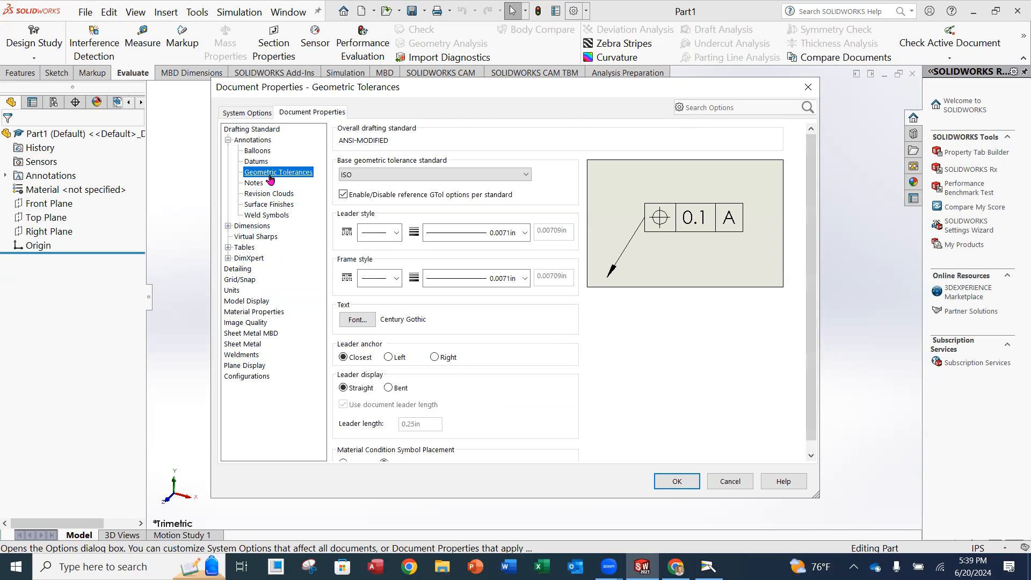
{"action": "left_click", "coordinate": [527, 175]}
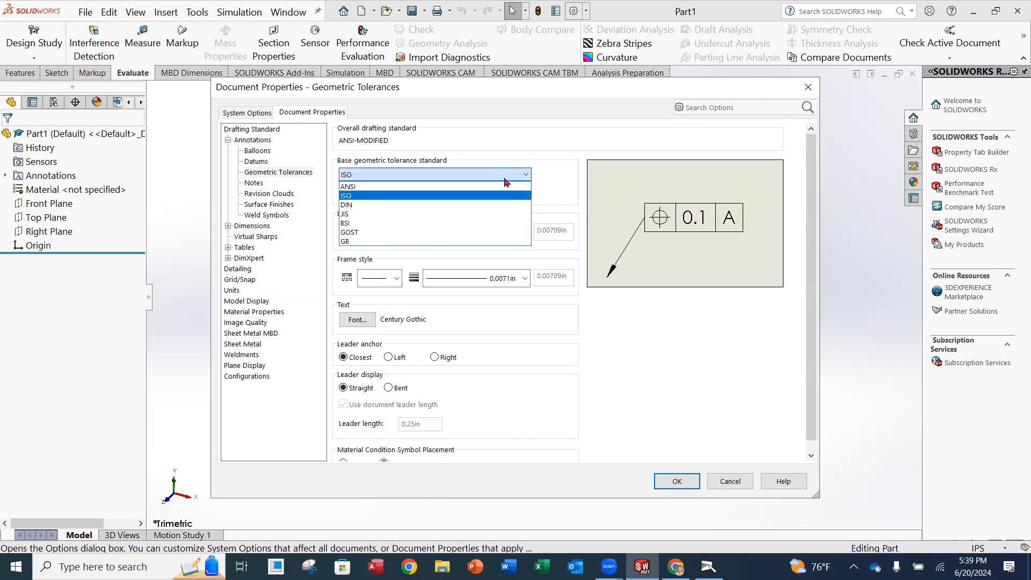
{"action": "left_click", "coordinate": [465, 188]}
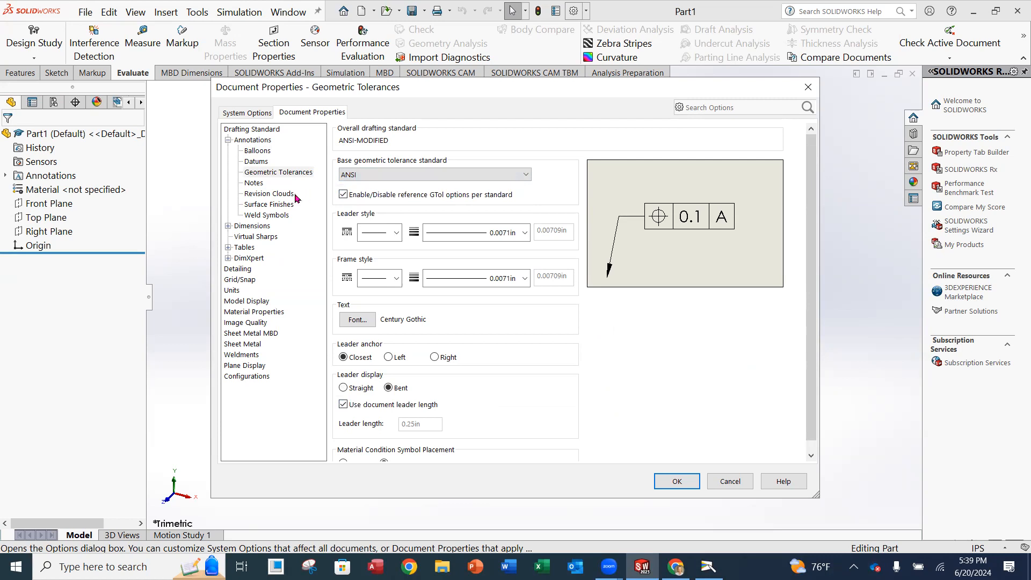
- Set the base notes standard and the base surface finish standard to ANSI
{"action": "left_click", "coordinate": [258, 183]}
{"action": "left_click", "coordinate": [431, 176]}
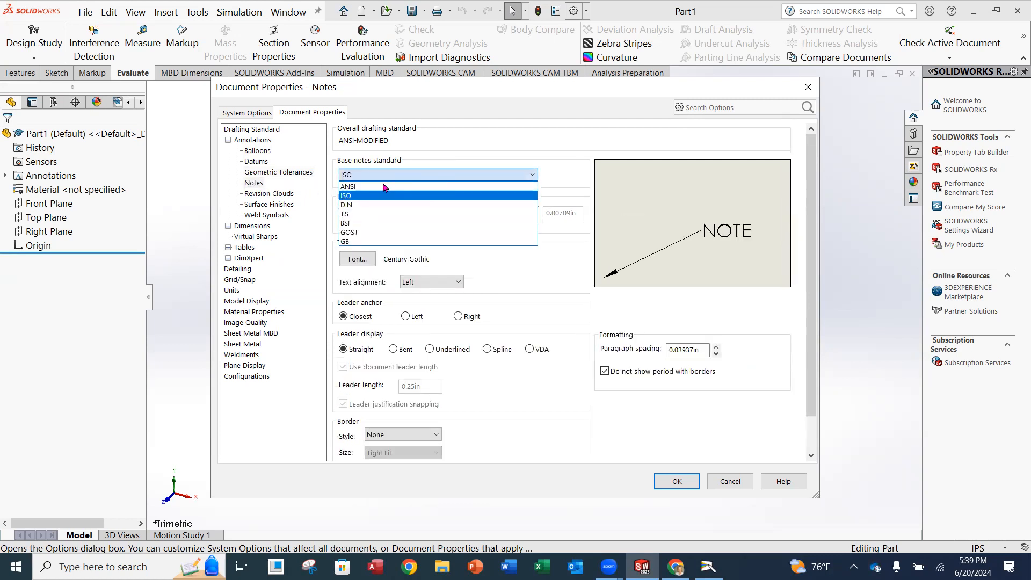
{"action": "left_click", "coordinate": [385, 188]}
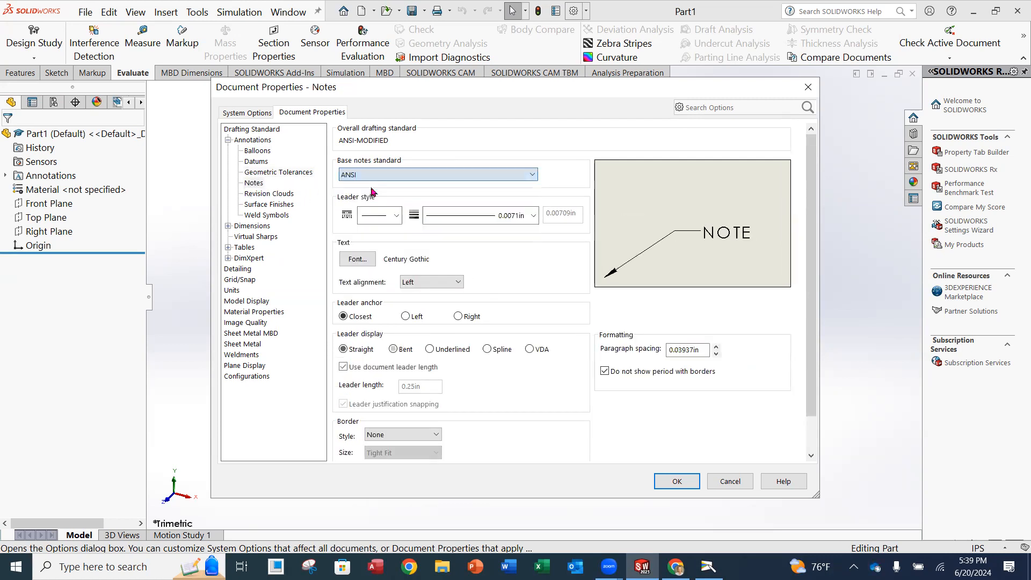
{"action": "left_click", "coordinate": [289, 194]}
{"action": "left_click", "coordinate": [283, 207]}
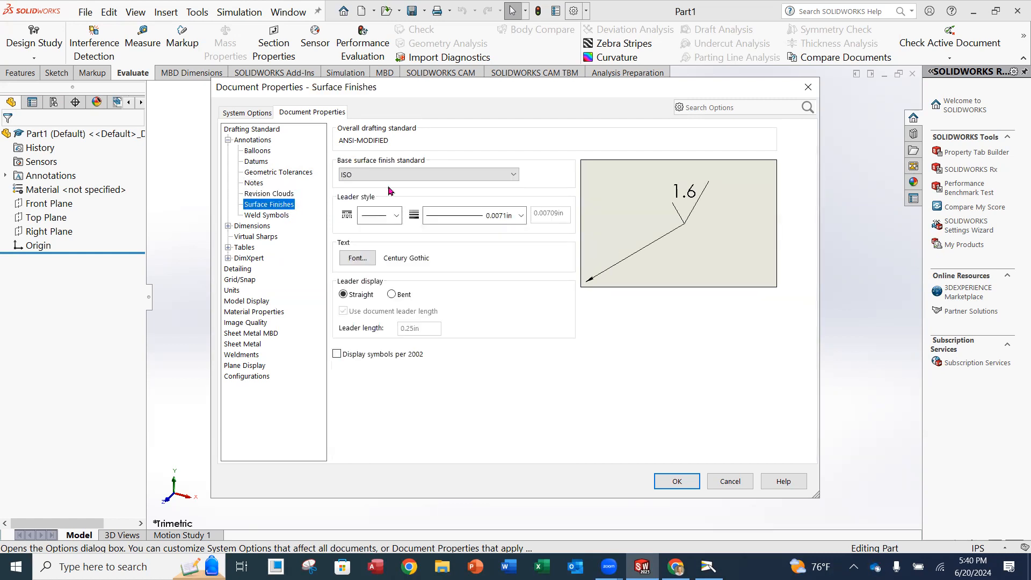
{"action": "left_click", "coordinate": [485, 177]}
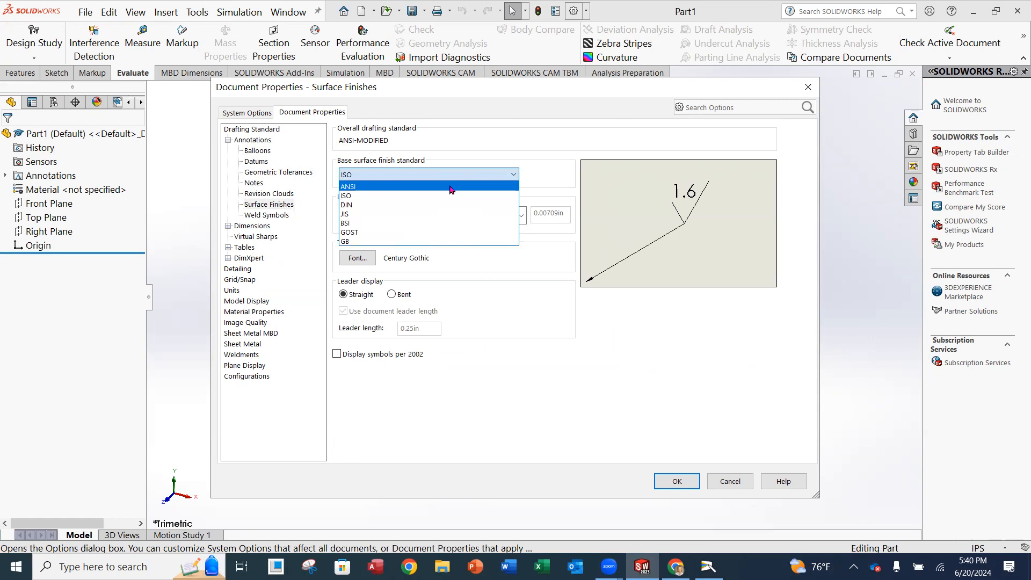
{"action": "left_click", "coordinate": [450, 188]}
- Set the base weld symbol standard to ANSI
{"action": "left_click", "coordinate": [275, 216]}
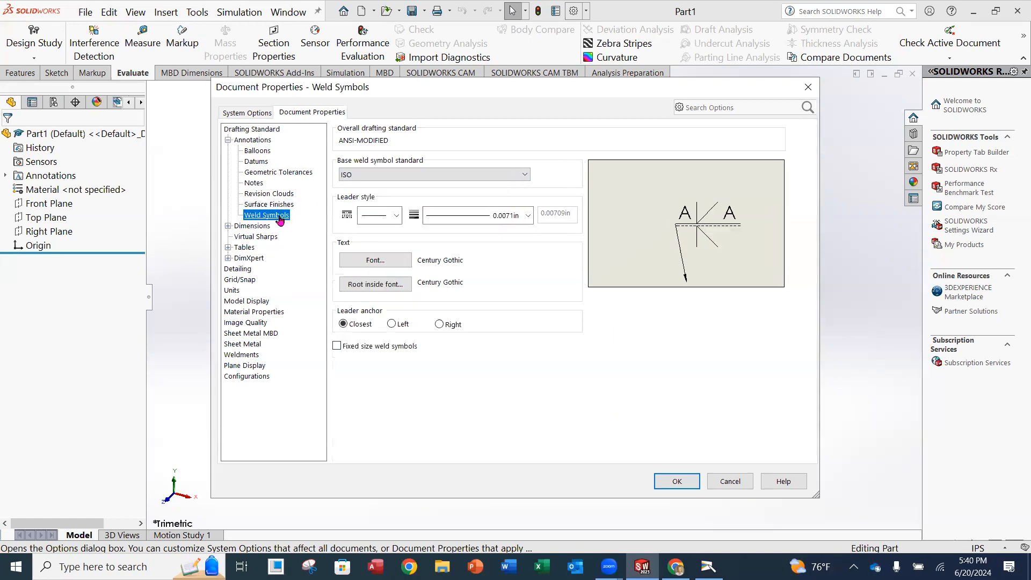
{"action": "left_click", "coordinate": [451, 175]}
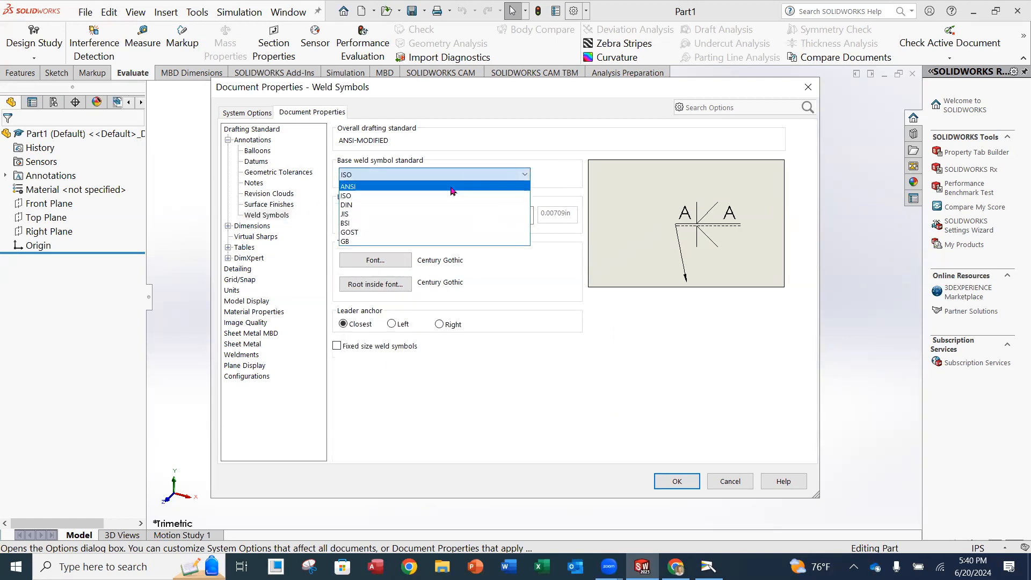
{"action": "left_click", "coordinate": [452, 188]}
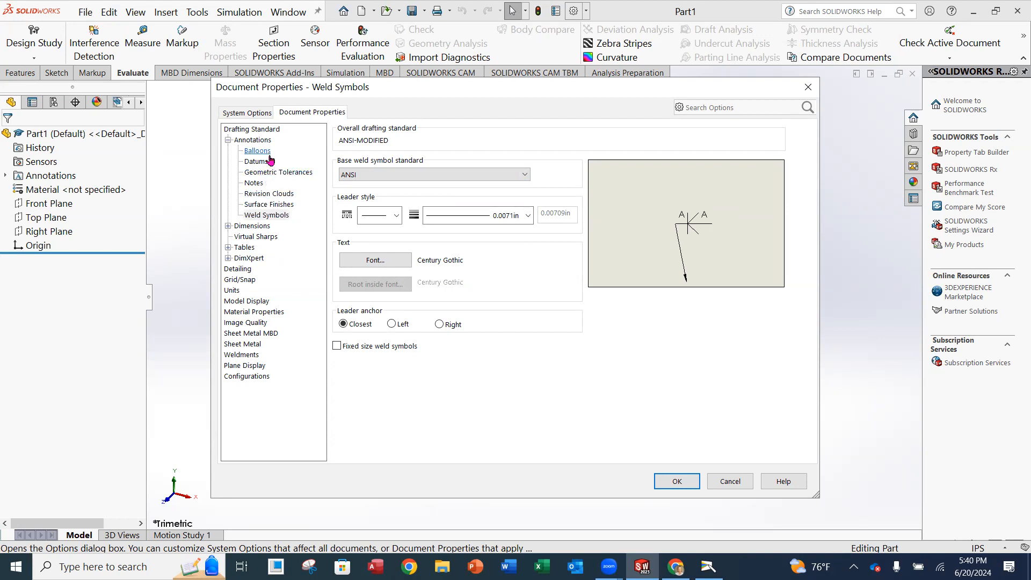
- Set the primary precision of the document's dimensions to three decimal places (.123)
{"action": "left_click", "coordinate": [228, 141]}
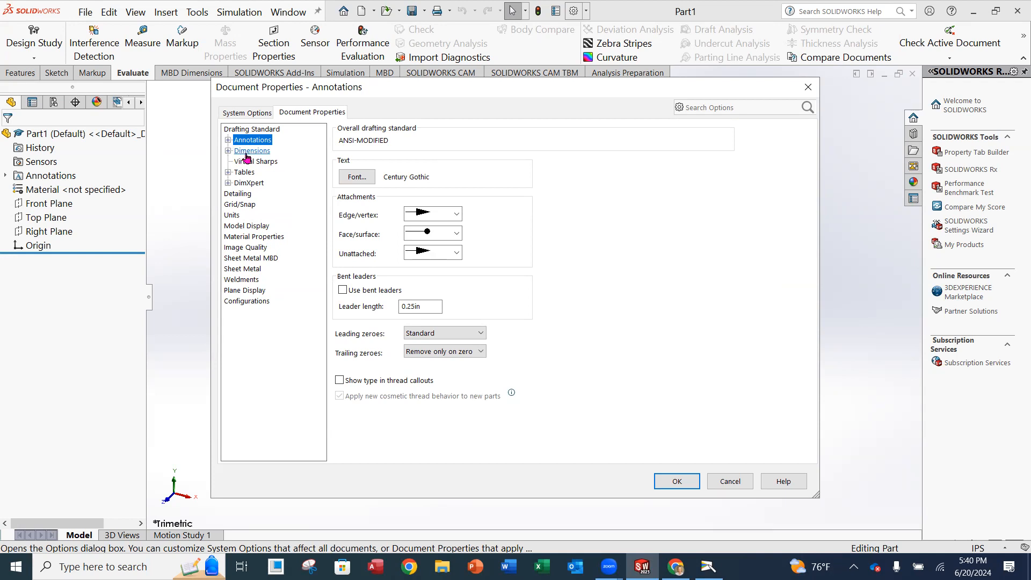
{"action": "left_click", "coordinate": [245, 154]}
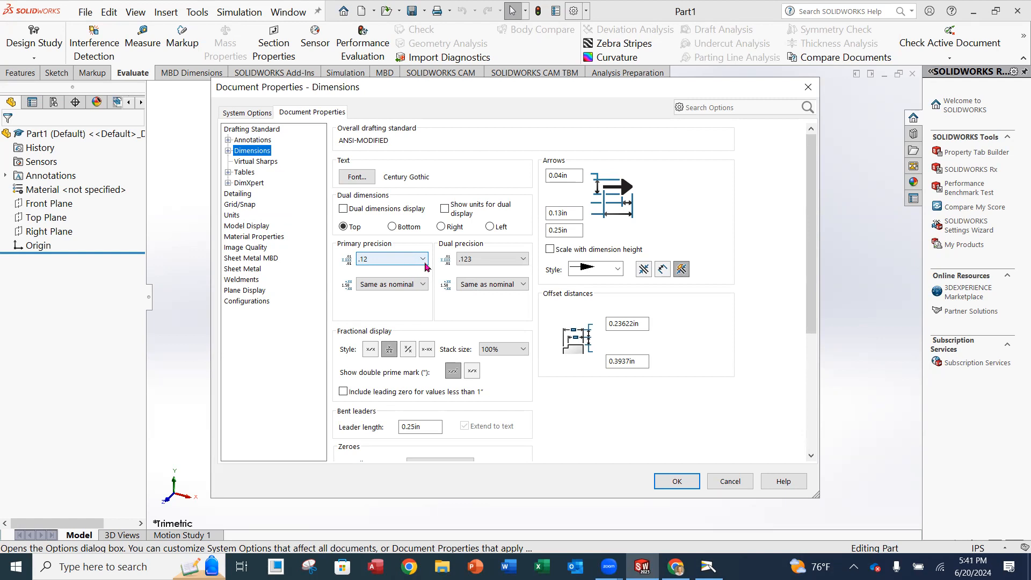
{"action": "left_click", "coordinate": [424, 261]}
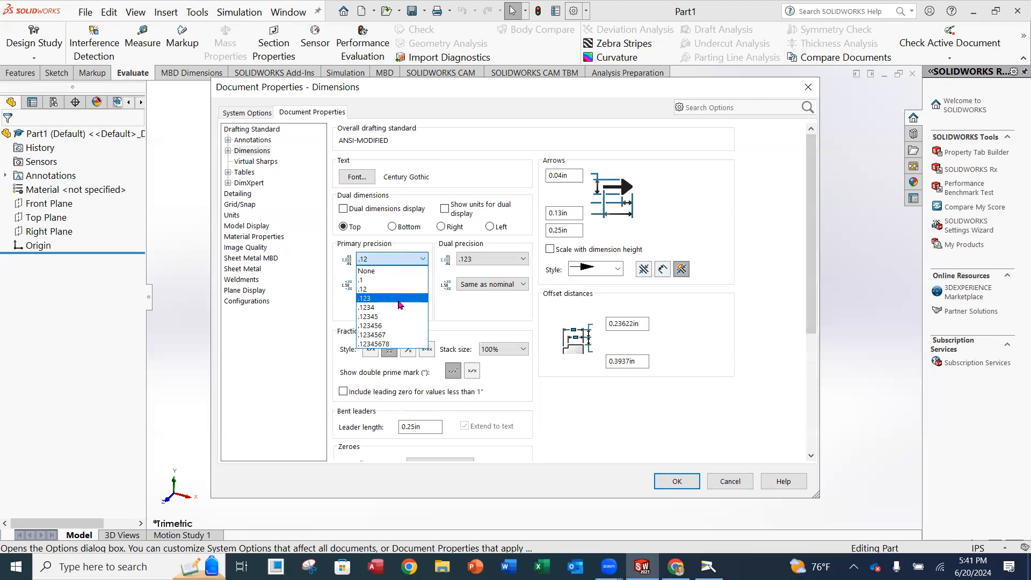
{"action": "left_click", "coordinate": [400, 299]}
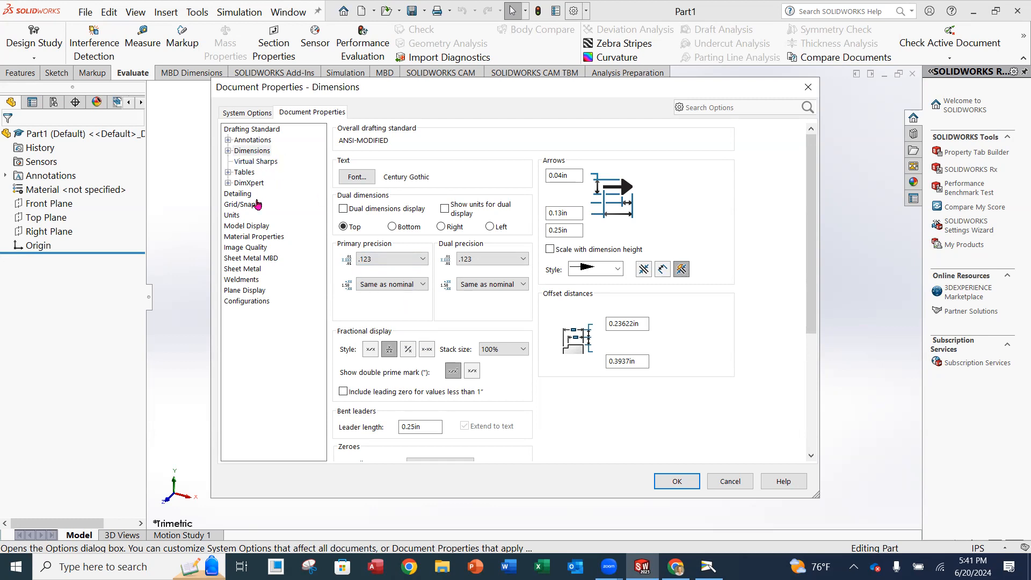
{"action": "scroll", "coordinate": [458, 309], "scroll_direction": "down", "scroll_amount": 2}
{"action": "left_click", "coordinate": [453, 307]}
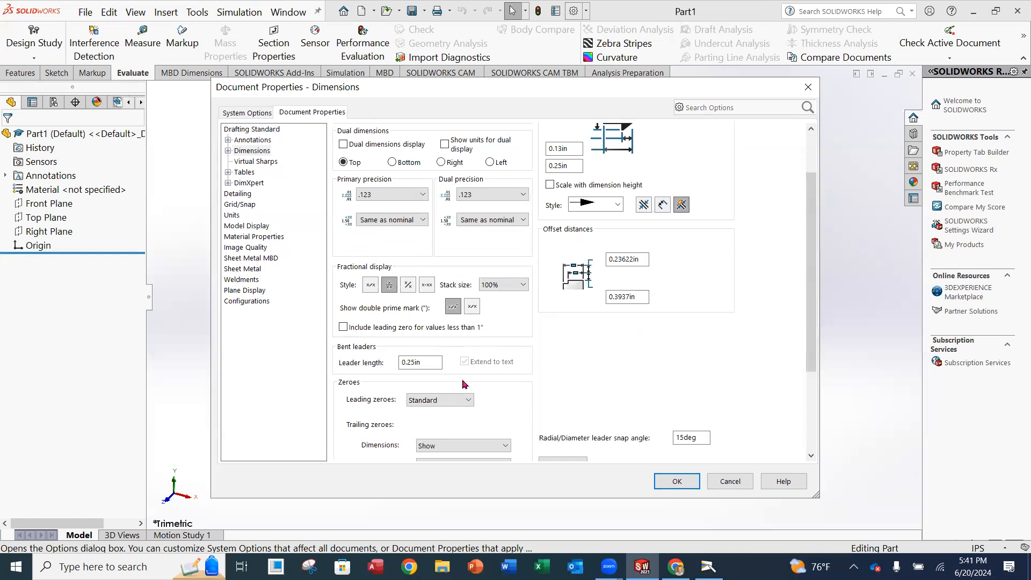
{"action": "scroll", "coordinate": [486, 363], "scroll_direction": "down", "scroll_amount": 2}
{"action": "scroll", "coordinate": [486, 359], "scroll_direction": "up", "scroll_amount": 3}
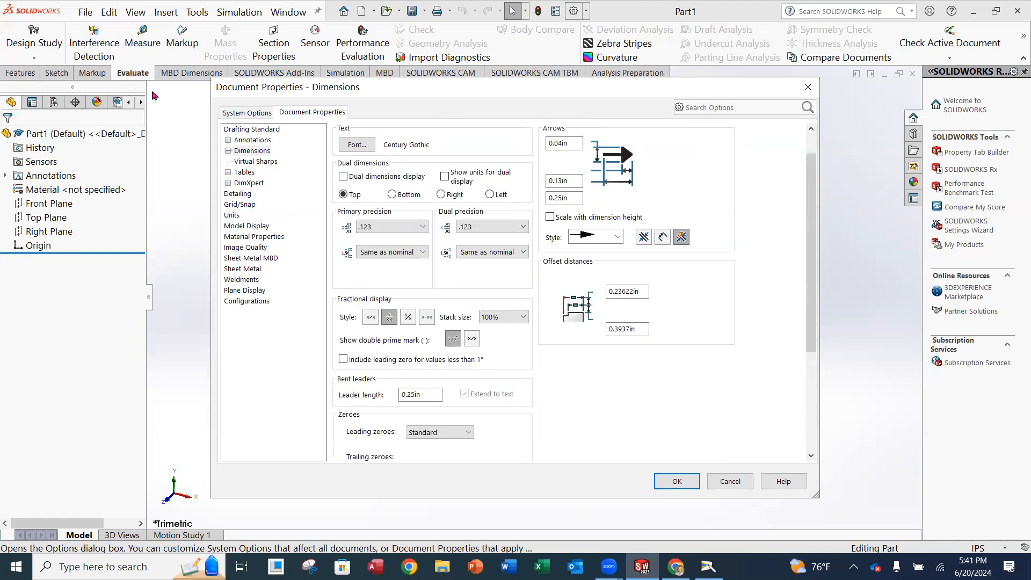
- Set the base angle dimension standard and the base angular running dimension standard to ANSI
{"action": "left_click", "coordinate": [228, 151]}
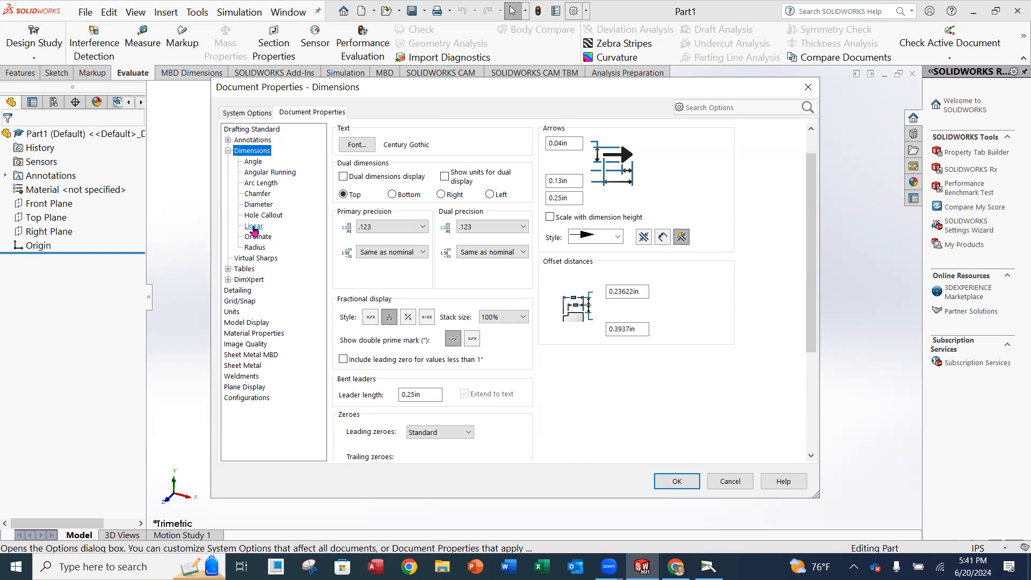
{"action": "left_click", "coordinate": [253, 162]}
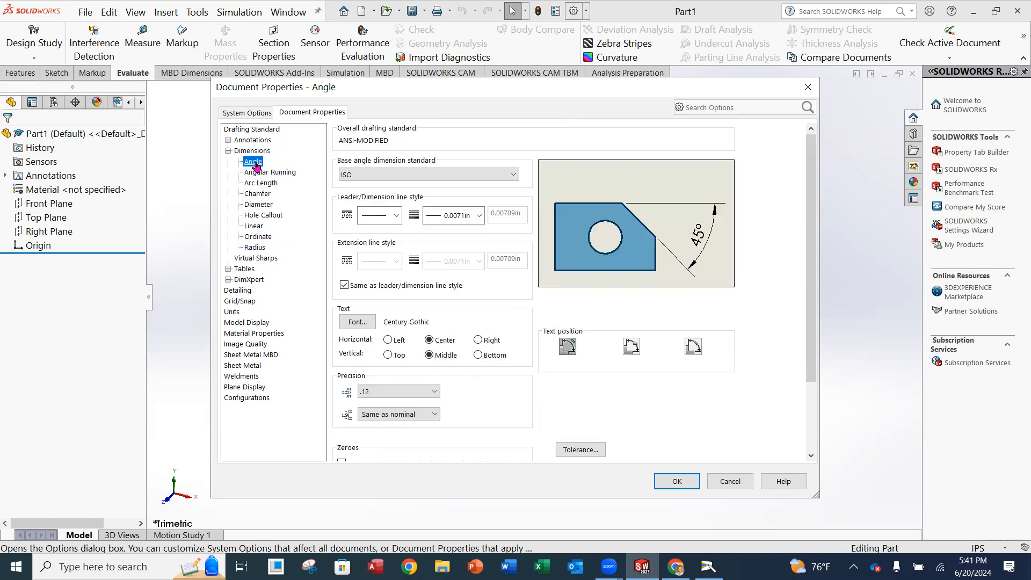
{"action": "left_click", "coordinate": [451, 175]}
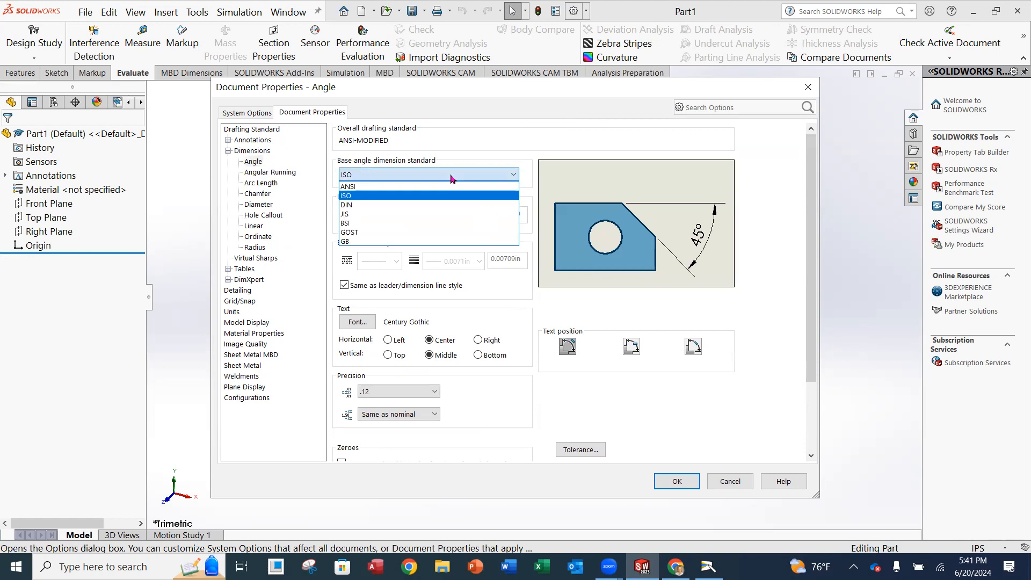
{"action": "left_click", "coordinate": [427, 187]}
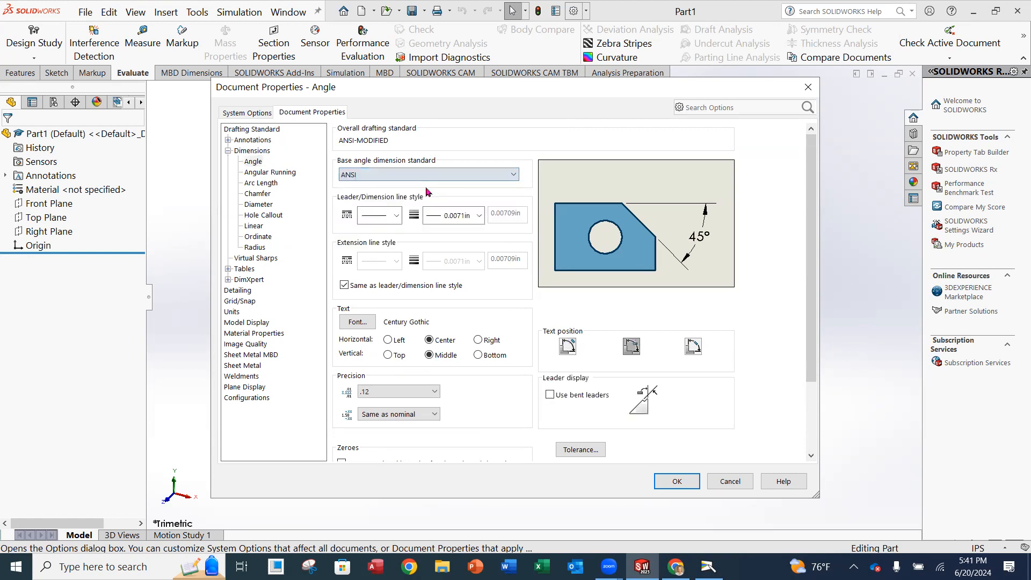
{"action": "left_click", "coordinate": [287, 178]}
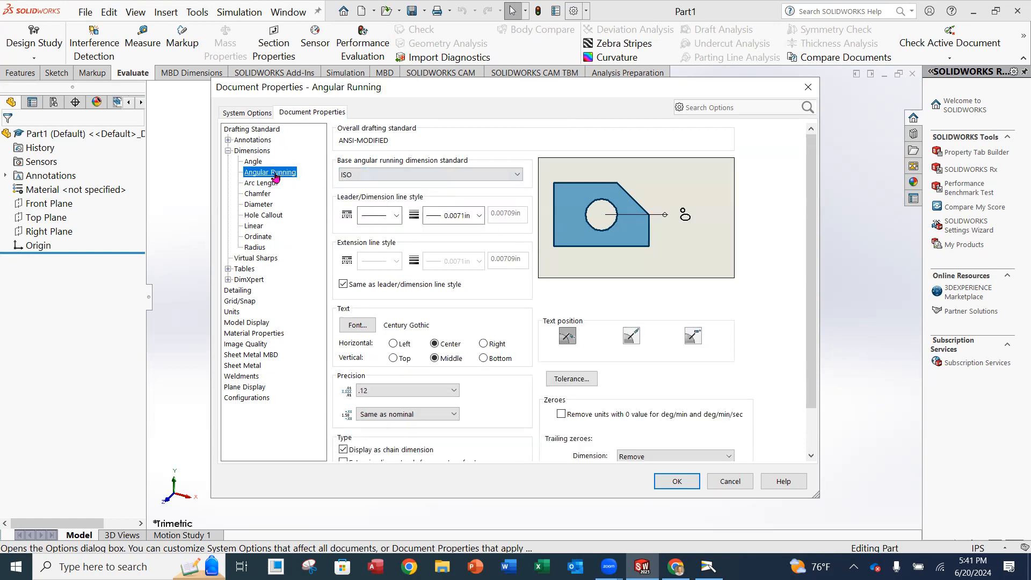
{"action": "left_click", "coordinate": [405, 177]}
{"action": "left_click", "coordinate": [392, 188]}
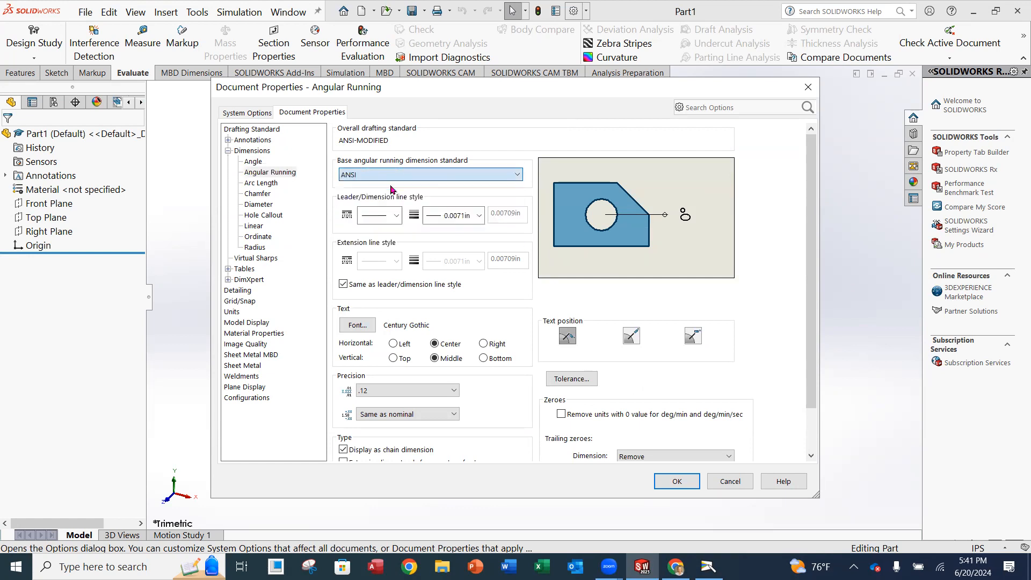
- Set the base arc length dimension standard and the base chamfer dimension standard to ANSI
{"action": "left_click", "coordinate": [269, 183]}
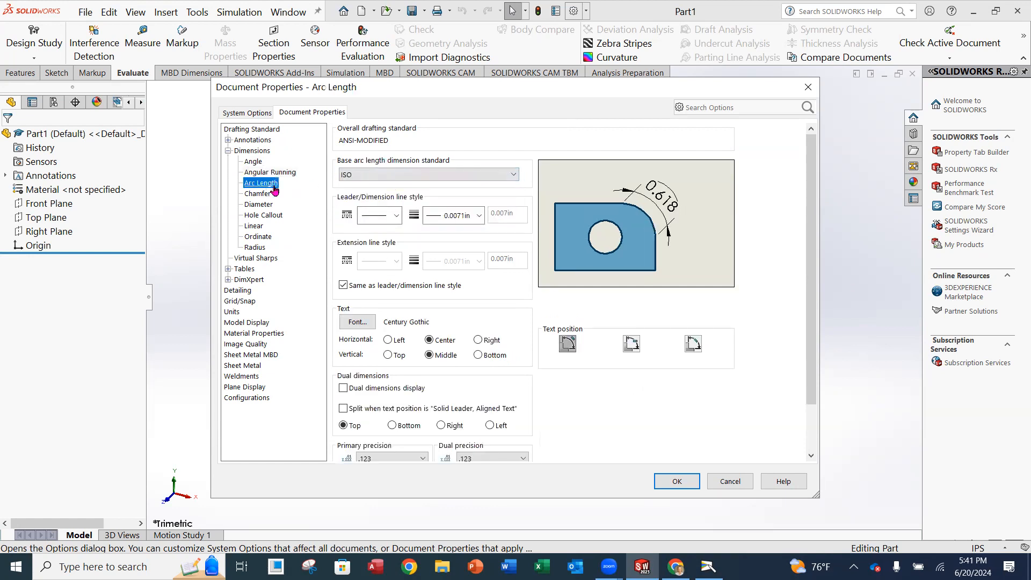
{"action": "left_click", "coordinate": [414, 175]}
{"action": "left_click", "coordinate": [404, 188]}
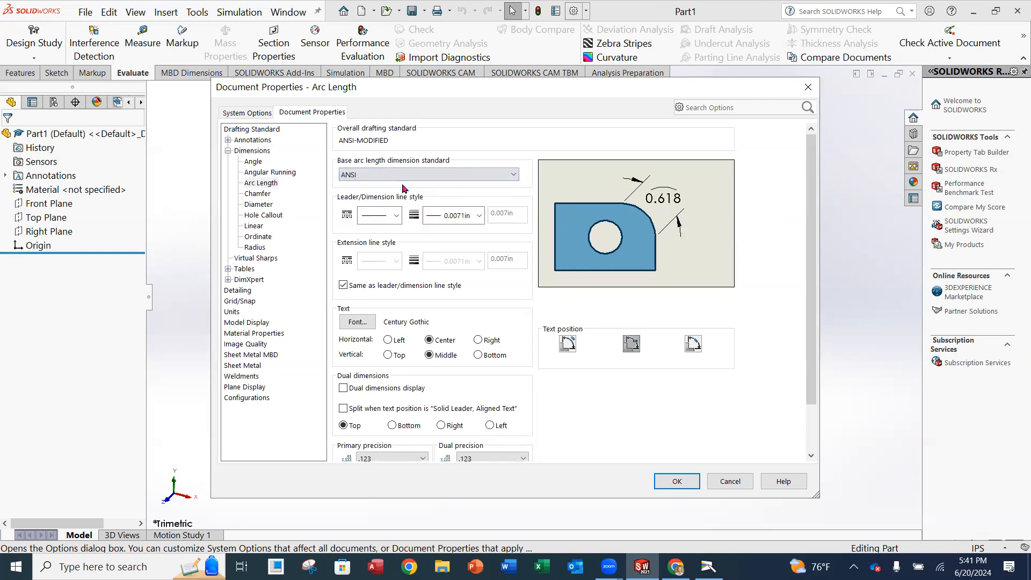
{"action": "scroll", "coordinate": [445, 239], "scroll_direction": "down", "scroll_amount": 2}
{"action": "scroll", "coordinate": [445, 239], "scroll_direction": "down", "scroll_amount": 1}
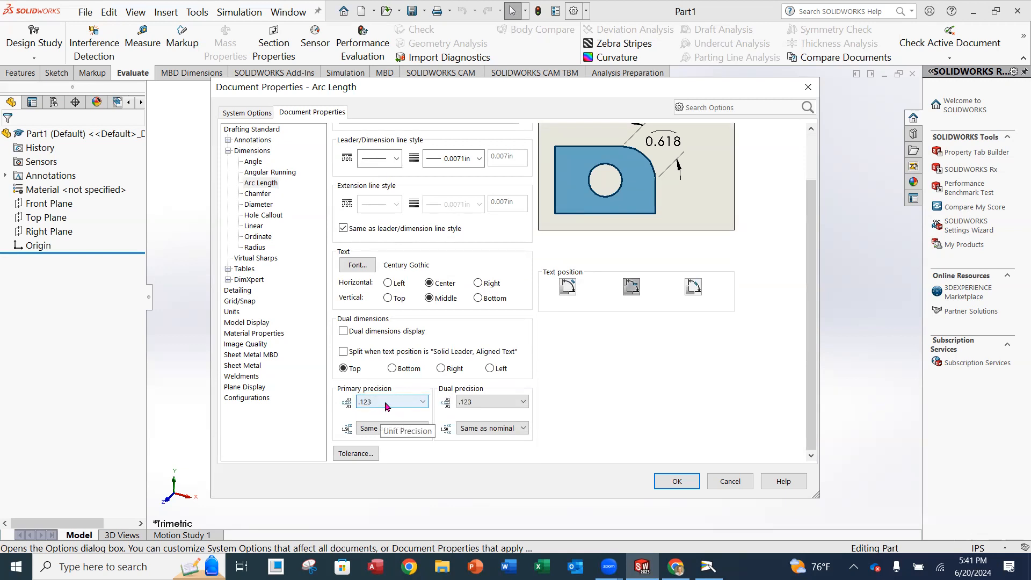
{"action": "left_click", "coordinate": [259, 194]}
{"action": "left_click", "coordinate": [428, 175]}
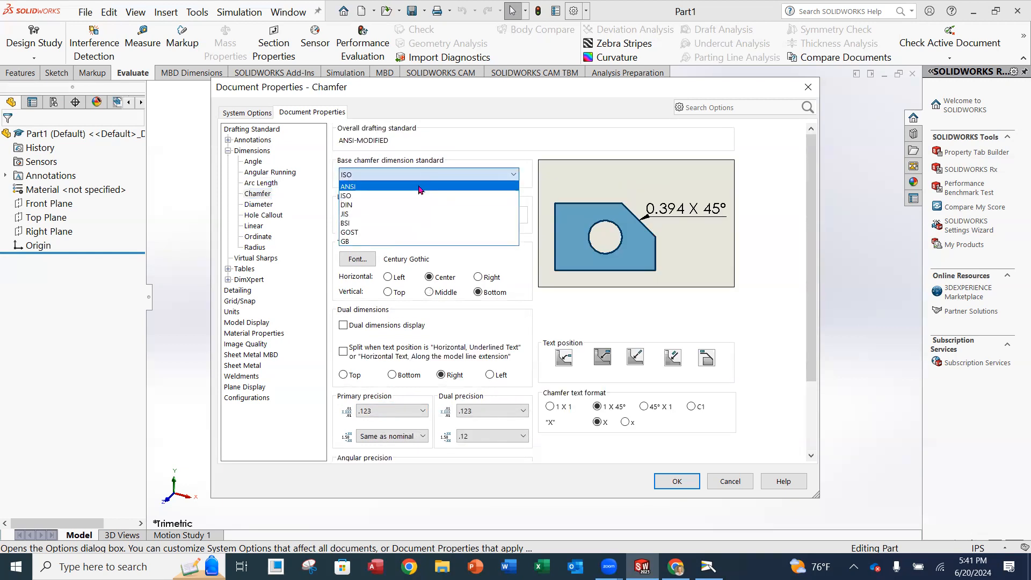
{"action": "left_click", "coordinate": [421, 186]}
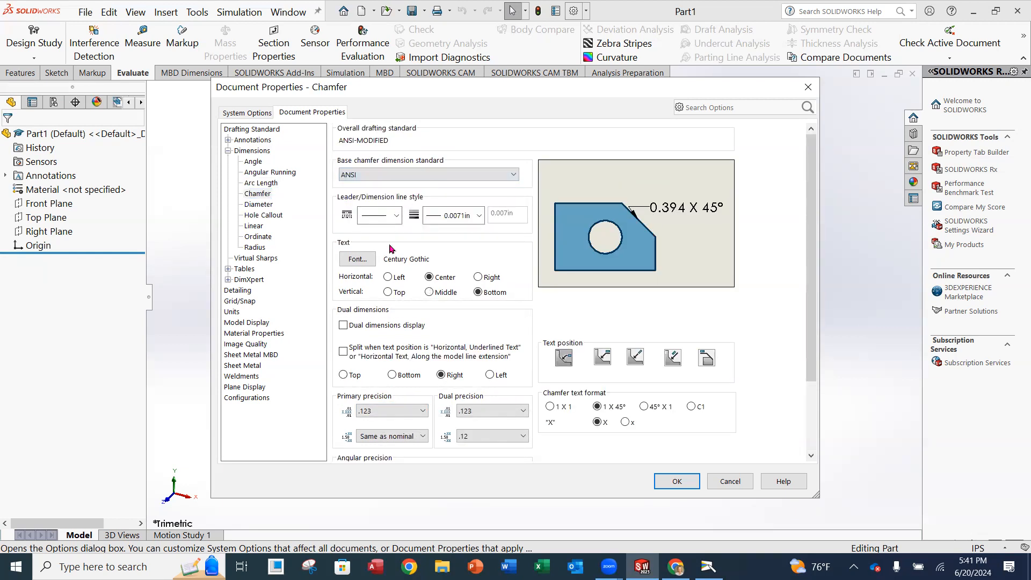
- Set the base diameter dimension standard to ANSI
{"action": "left_click", "coordinate": [258, 210]}
{"action": "left_click", "coordinate": [372, 175]}
{"action": "left_click", "coordinate": [360, 188]}
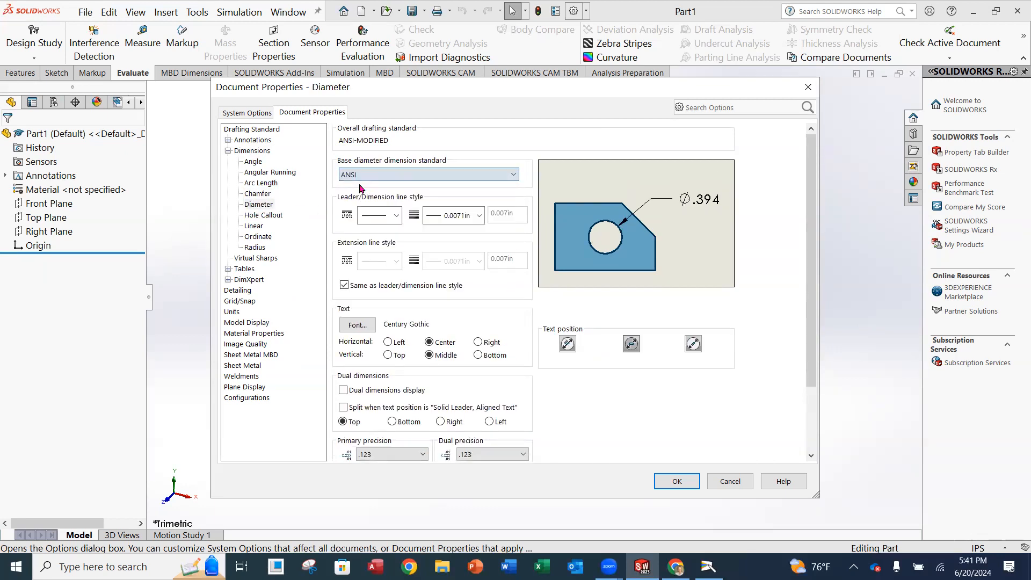
- Try ANSI as the base hole callout standard and set it back to ISO
{"action": "left_click", "coordinate": [263, 215]}
{"action": "left_click", "coordinate": [368, 176]}
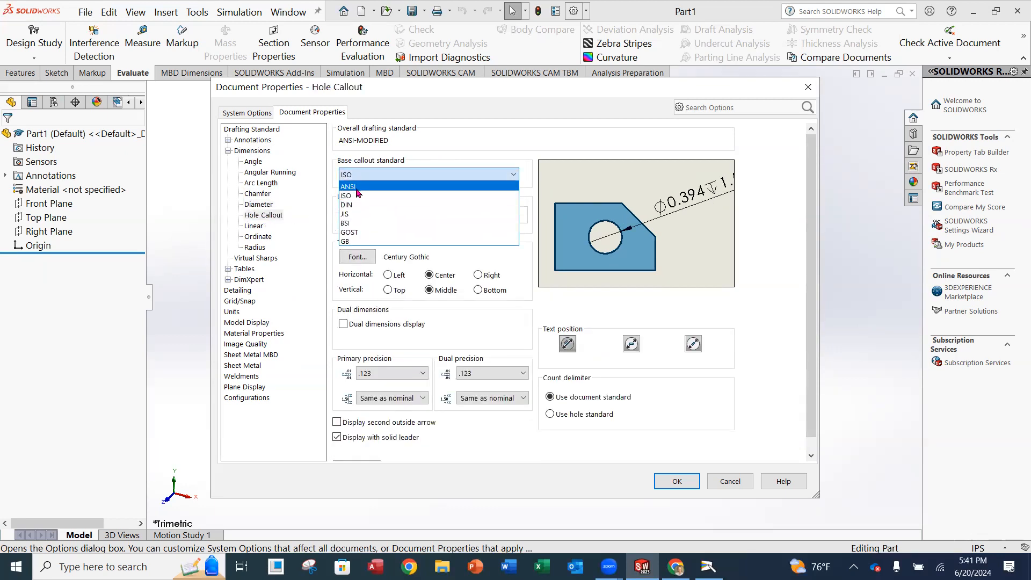
{"action": "left_click", "coordinate": [358, 189]}
{"action": "left_click", "coordinate": [359, 177]}
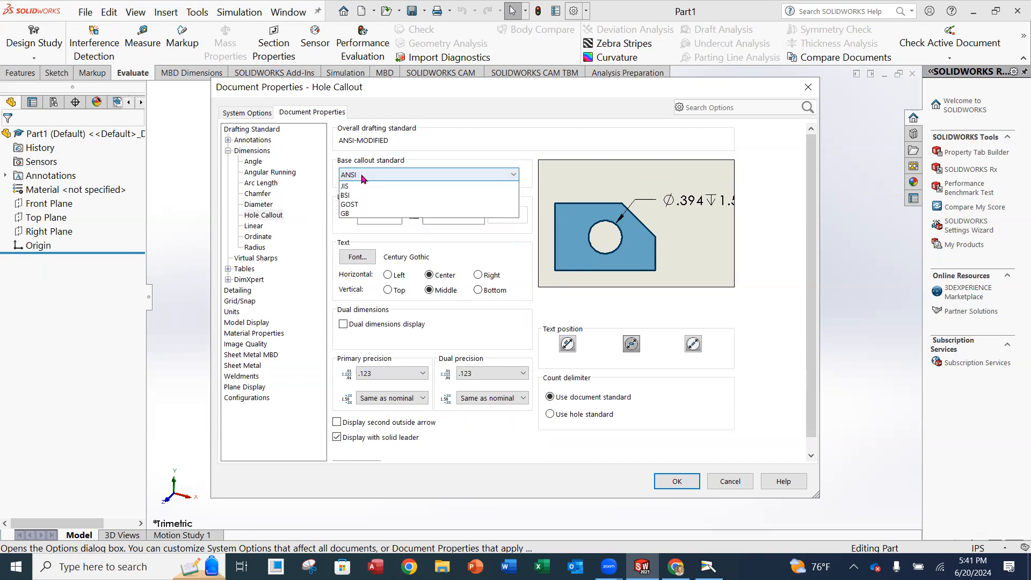
{"action": "left_click", "coordinate": [363, 196]}
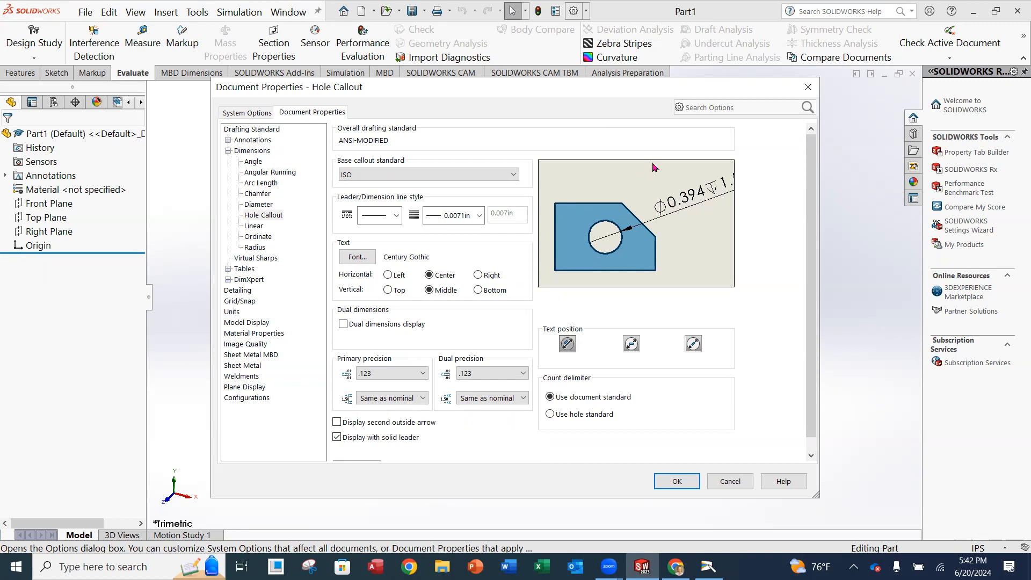
{"action": "left_click", "coordinate": [514, 175]}
{"action": "left_click", "coordinate": [489, 195]}
- Set the base linear dimension standard to ANSI with the Broken Leader, Aligned Text position
{"action": "left_click", "coordinate": [254, 226]}
{"action": "left_click", "coordinate": [421, 175]}
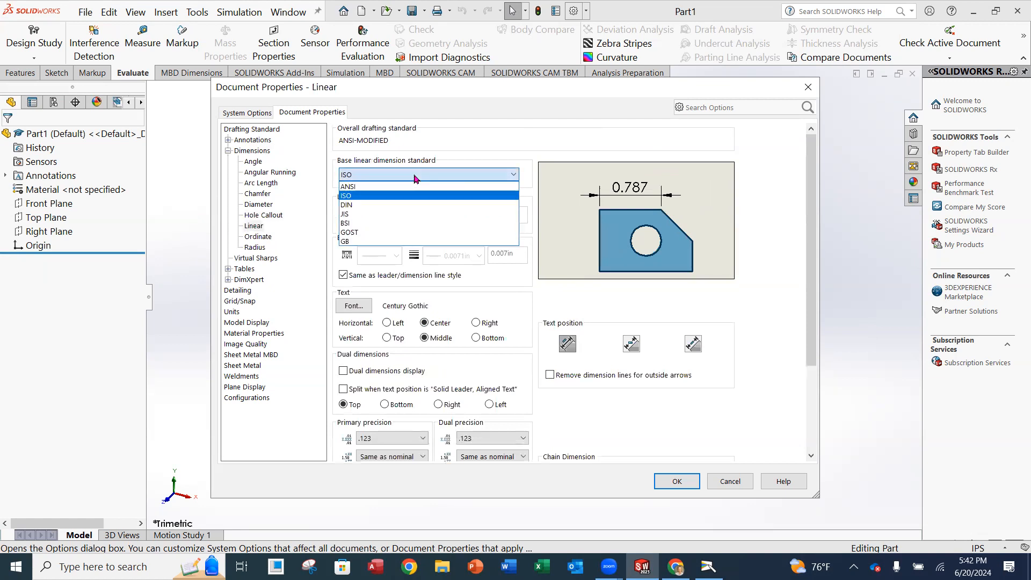
{"action": "left_click", "coordinate": [410, 187]}
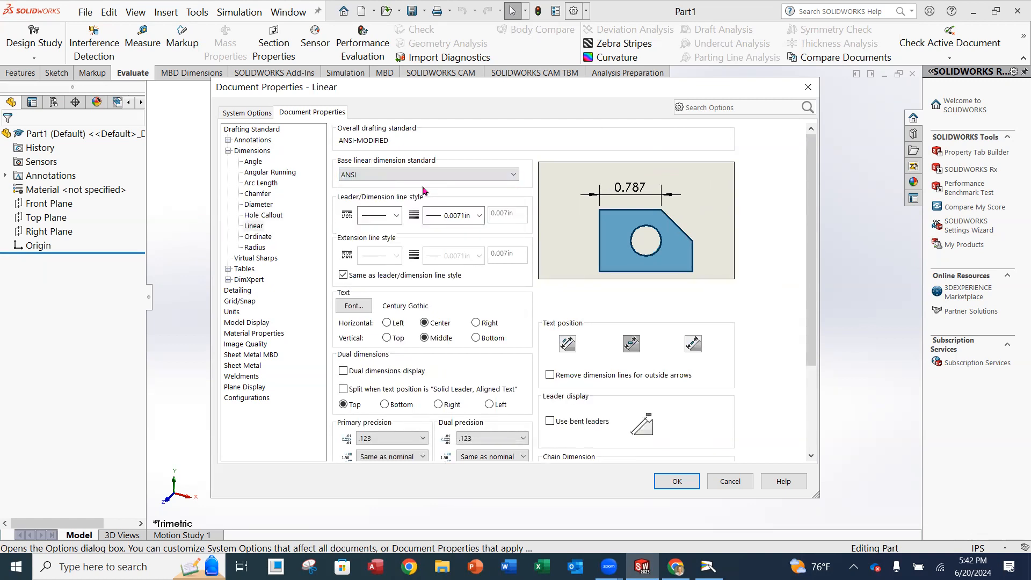
{"action": "left_click", "coordinate": [697, 346]}
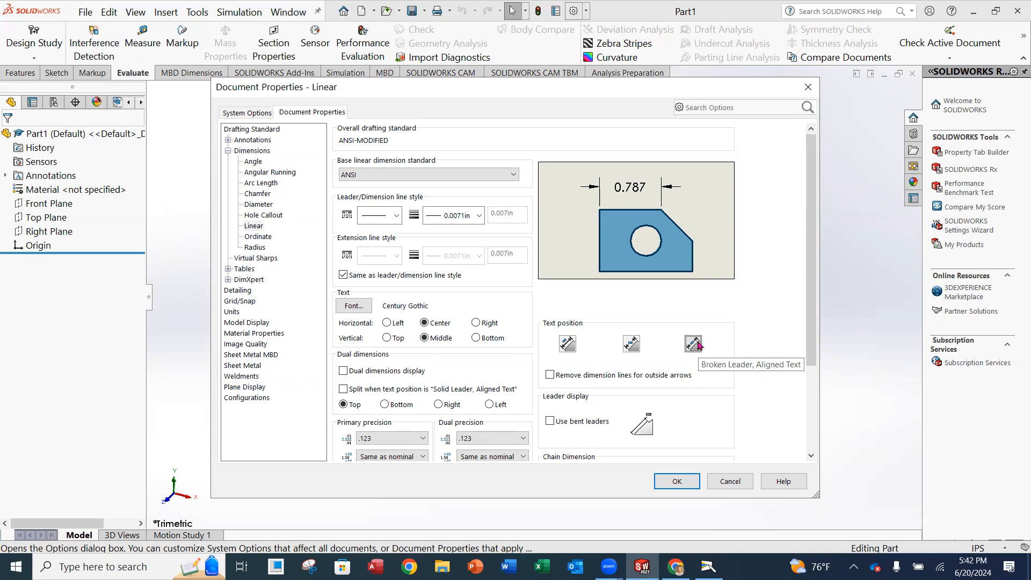
{"action": "left_click", "coordinate": [631, 345]}
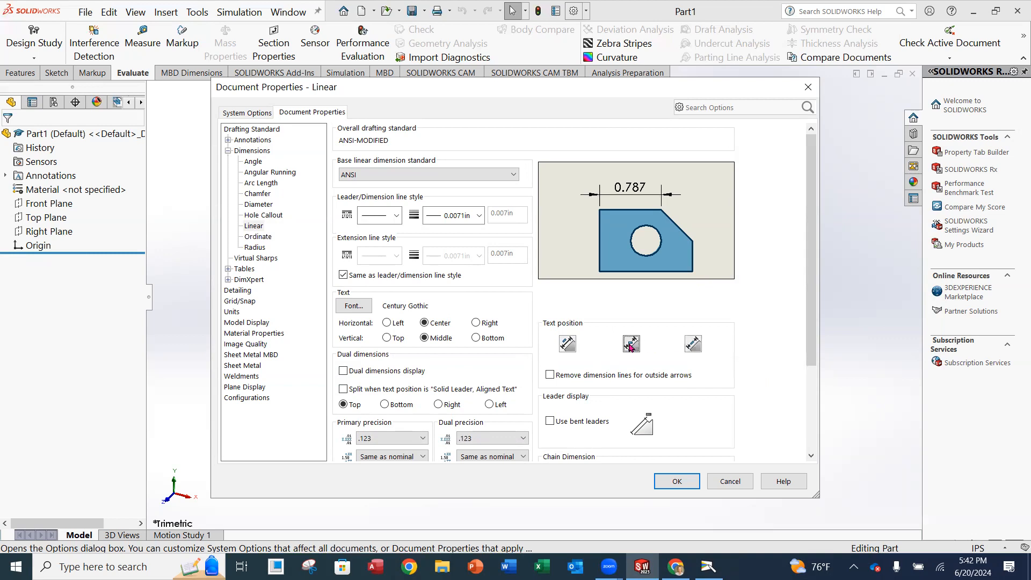
{"action": "left_click", "coordinate": [694, 345]}
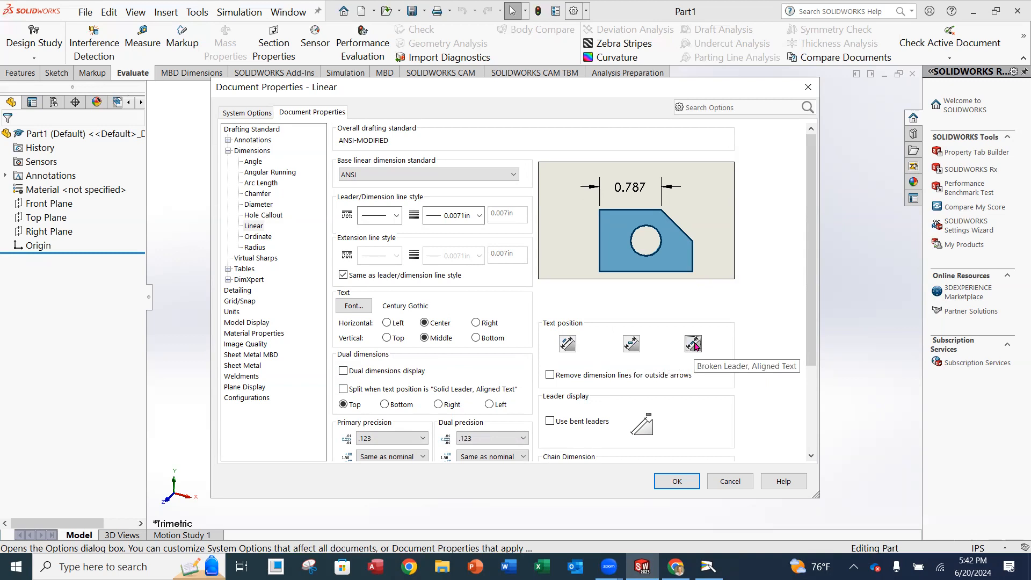
- Set the base ordinate dimension standard and the base radial dimension standard to ANSI
{"action": "left_click", "coordinate": [255, 239]}
{"action": "left_click", "coordinate": [377, 176]}
{"action": "left_click", "coordinate": [375, 190]}
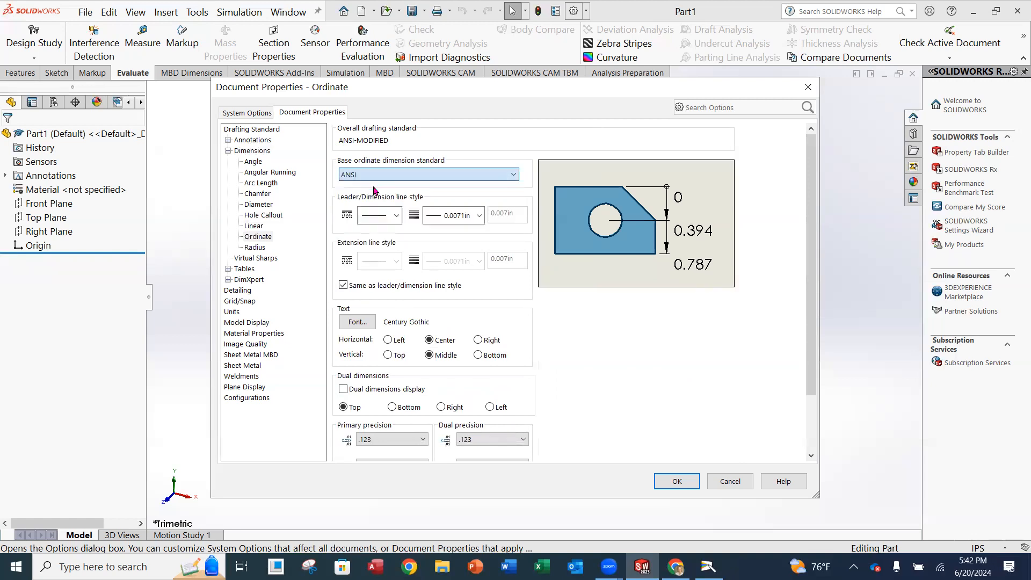
{"action": "left_click", "coordinate": [254, 247]}
{"action": "left_click", "coordinate": [392, 175]}
{"action": "left_click", "coordinate": [395, 188]}
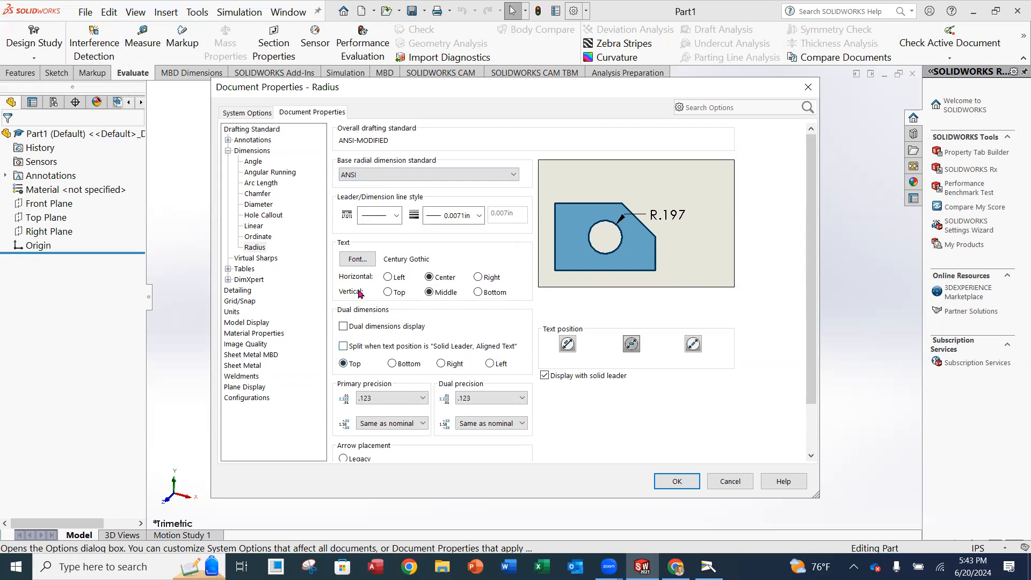
- Review the table settings for bend, bill of materials, general and title block tables
{"action": "left_click", "coordinate": [247, 272]}
{"action": "left_click", "coordinate": [228, 269]}
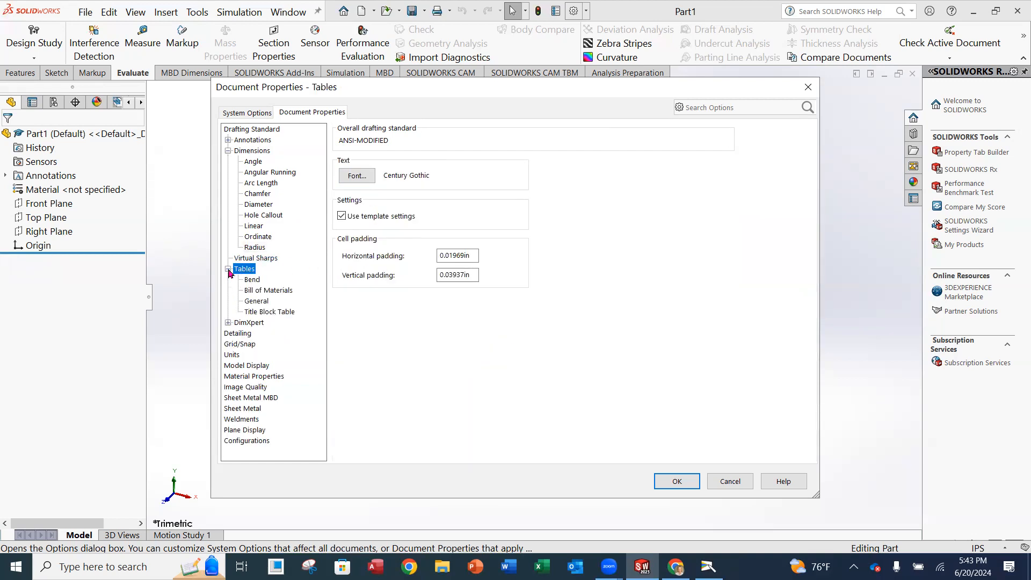
{"action": "left_click", "coordinate": [250, 280]}
{"action": "left_click", "coordinate": [258, 291]}
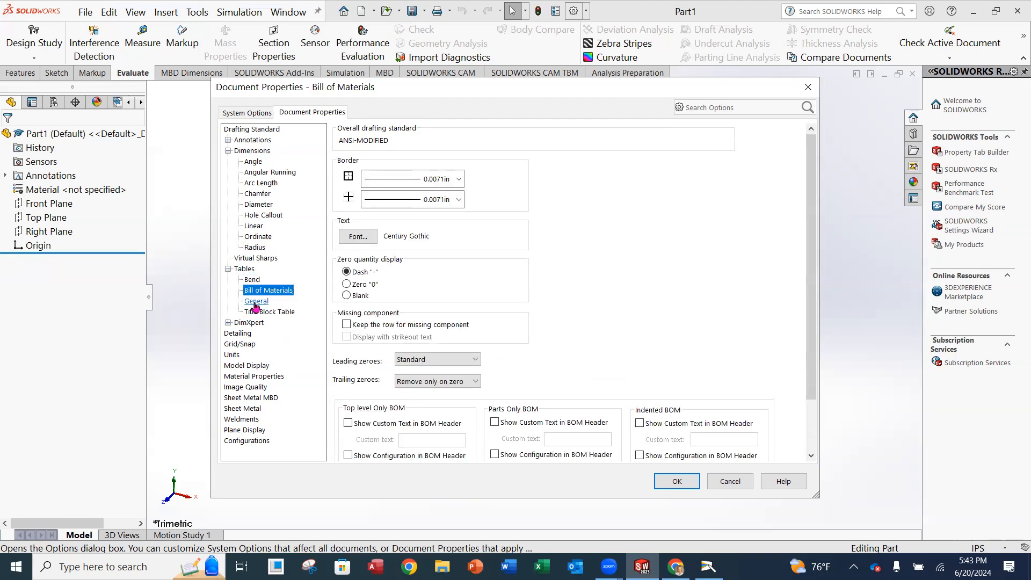
{"action": "left_click", "coordinate": [256, 301]}
{"action": "left_click", "coordinate": [258, 312]}
{"action": "left_click", "coordinate": [229, 269]}
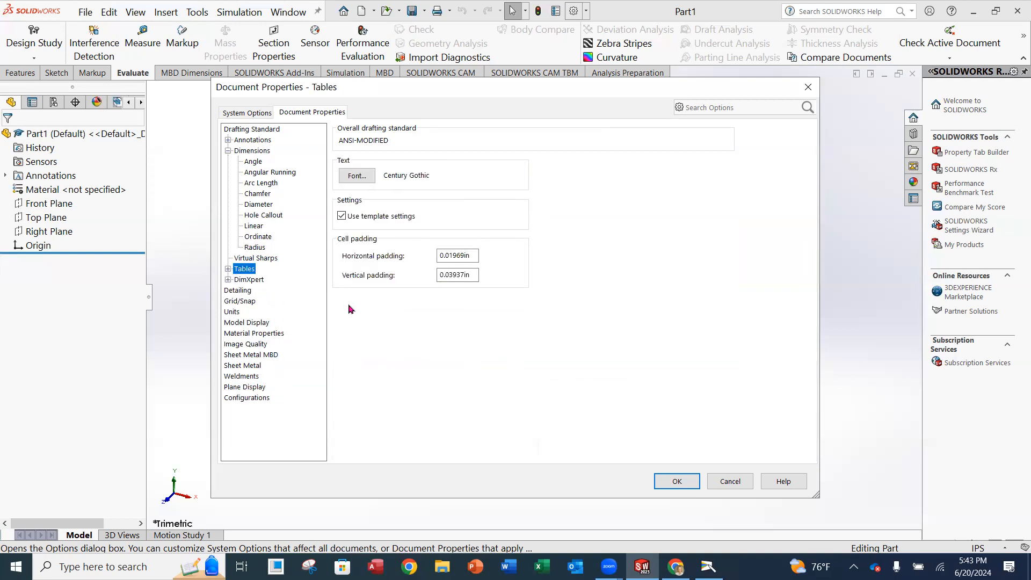
- Check the detailing and units settings and apply the document property changes
{"action": "left_click", "coordinate": [238, 290]}
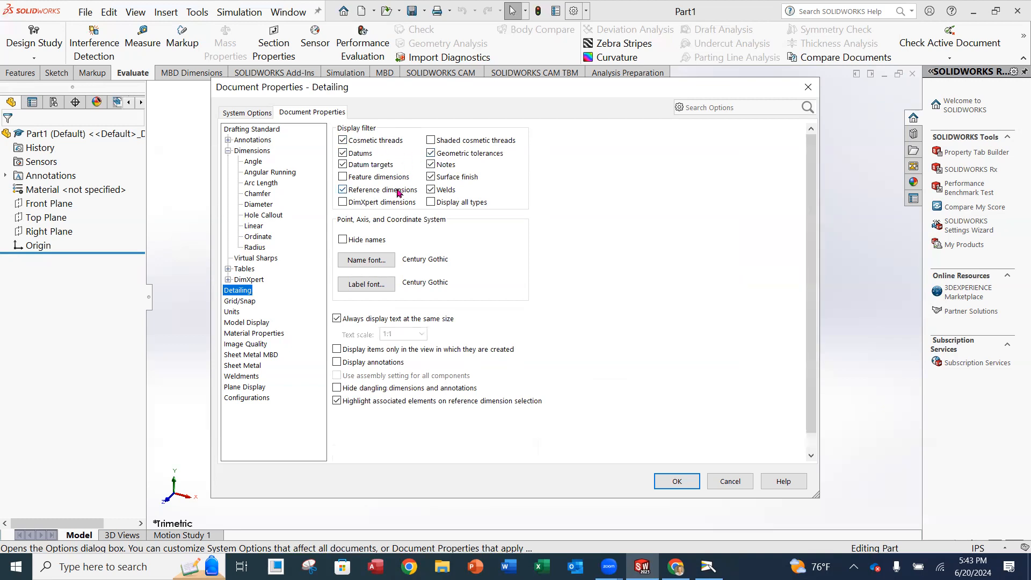
{"action": "left_click", "coordinate": [234, 317]}
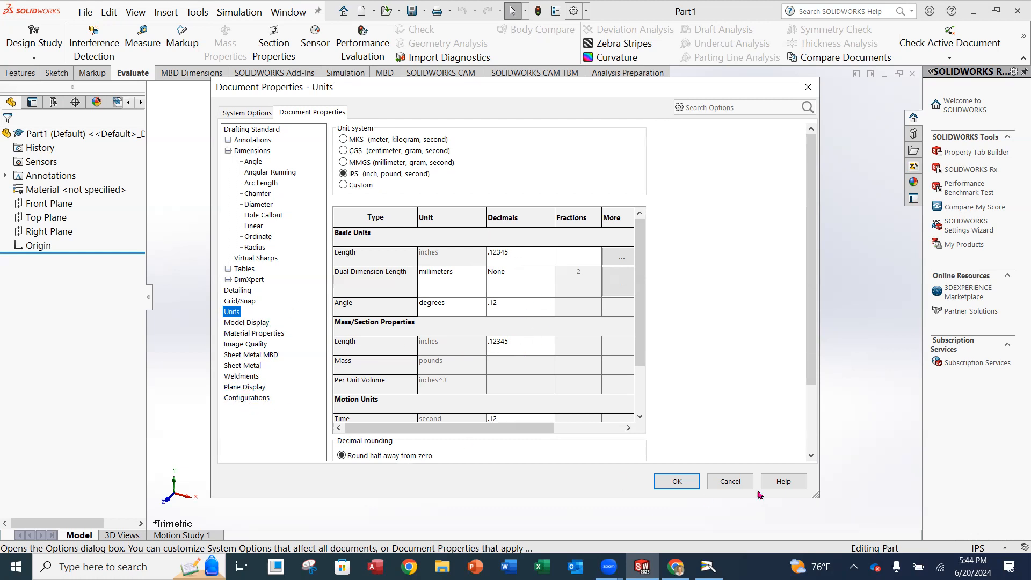
{"action": "left_click", "coordinate": [677, 481]}
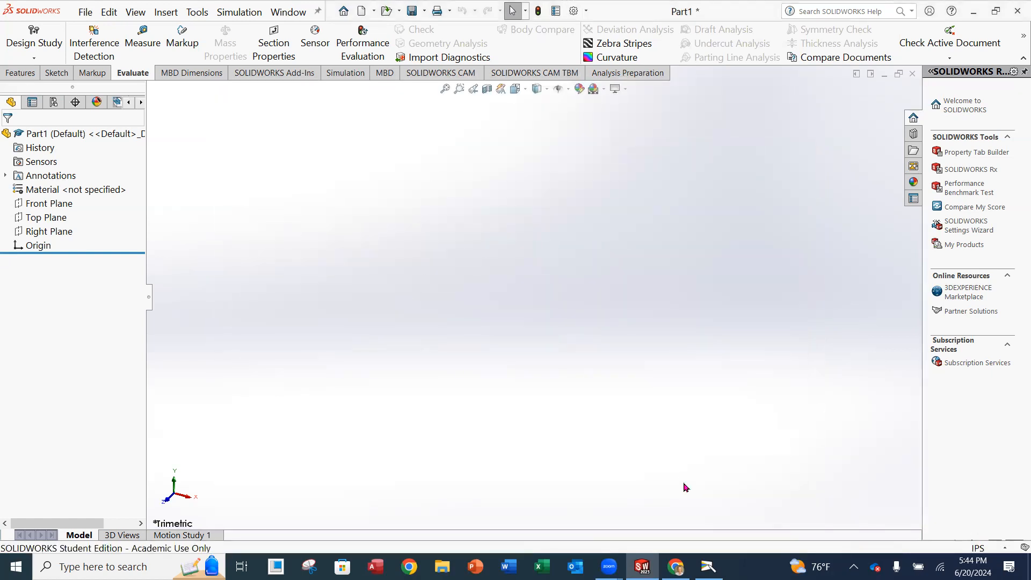
- Set the linear dimensions' text position to Broken Leader, Horizontal Text and apply the document property changes
{"action": "left_click", "coordinate": [574, 10]}
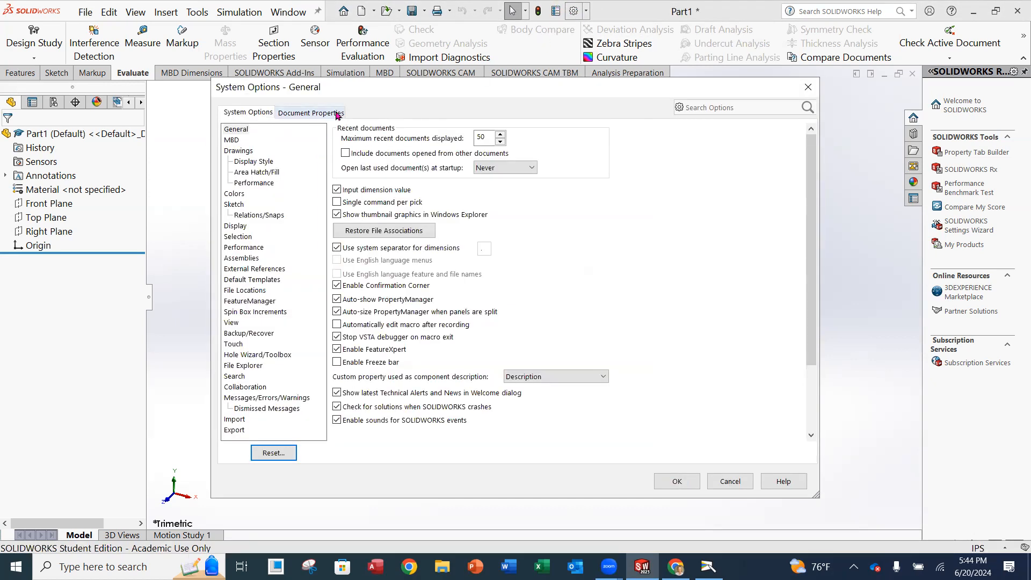
{"action": "left_click", "coordinate": [334, 114]}
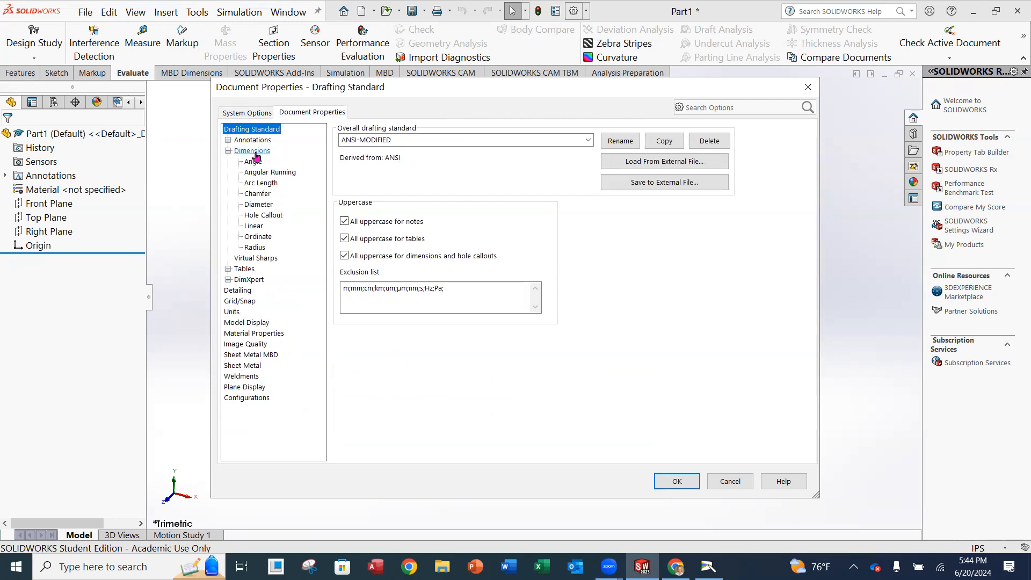
{"action": "left_click", "coordinate": [255, 227]}
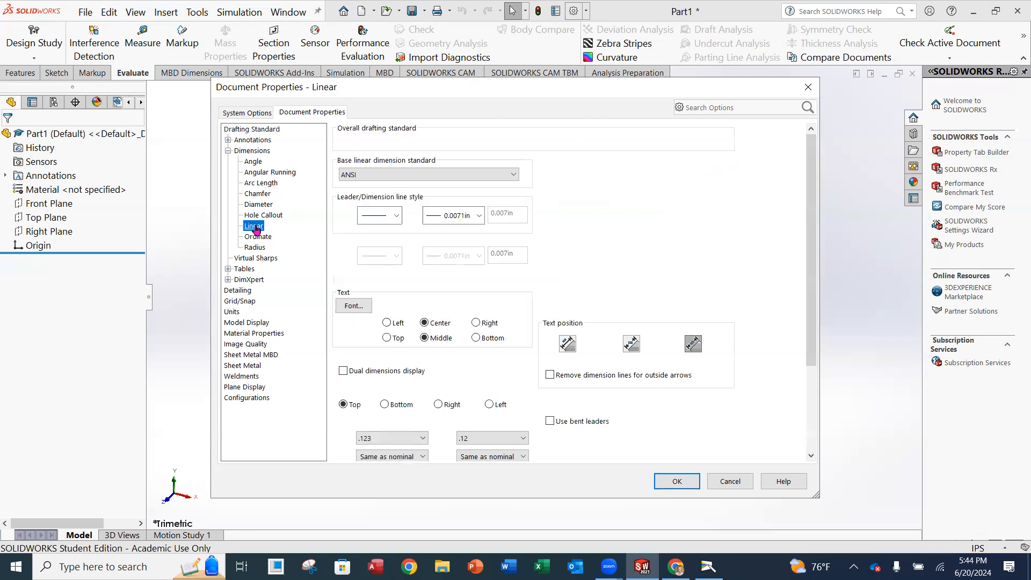
{"action": "left_click", "coordinate": [631, 344]}
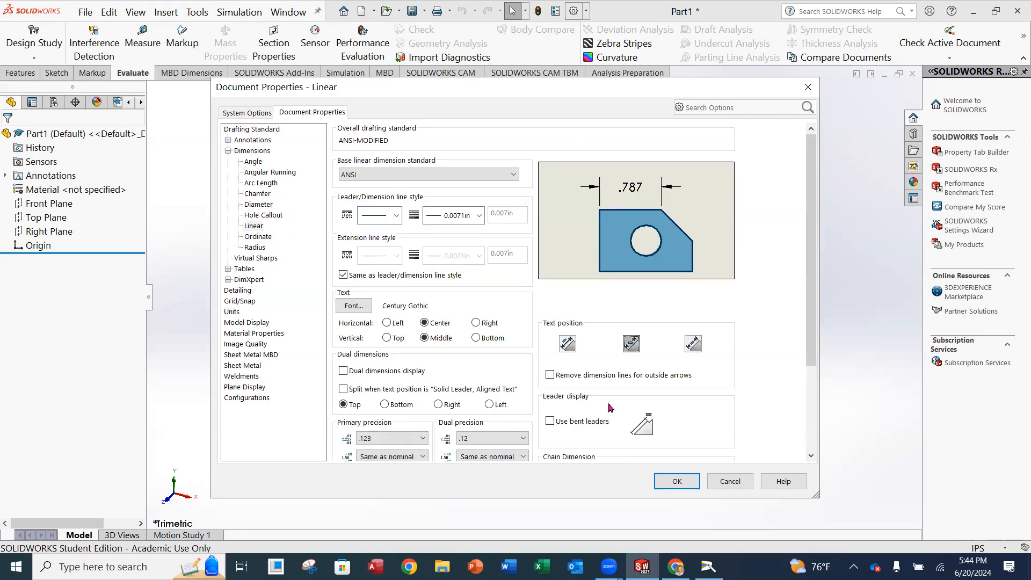
{"action": "left_click", "coordinate": [677, 483]}
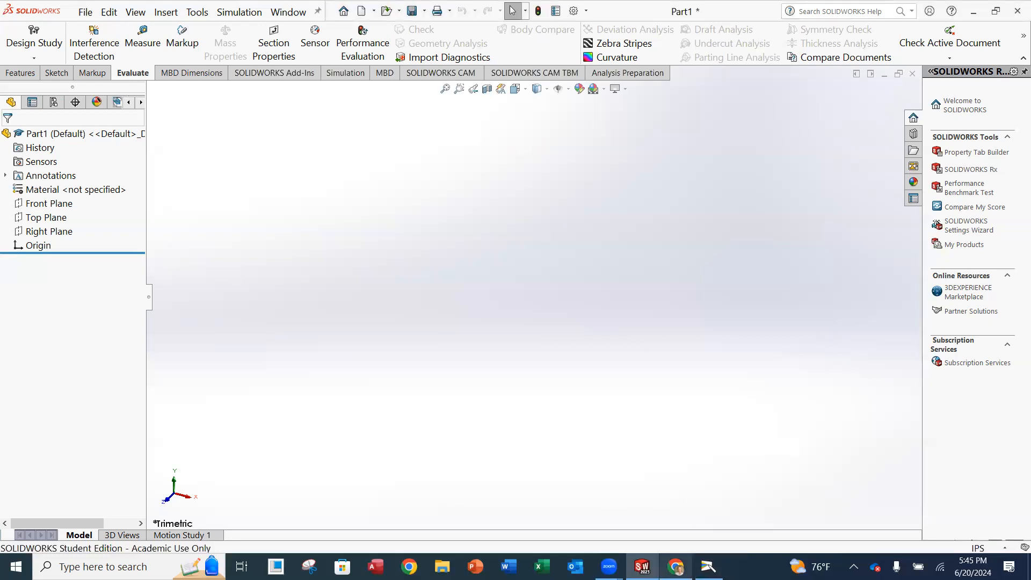
- Switch to the document camera and the browser to check the textbook's template-saving instructions and the Module 2 learning plan
{"action": "left_click", "coordinate": [676, 567]}
{"action": "left_click", "coordinate": [676, 567]}
{"action": "left_click", "coordinate": [709, 567]}
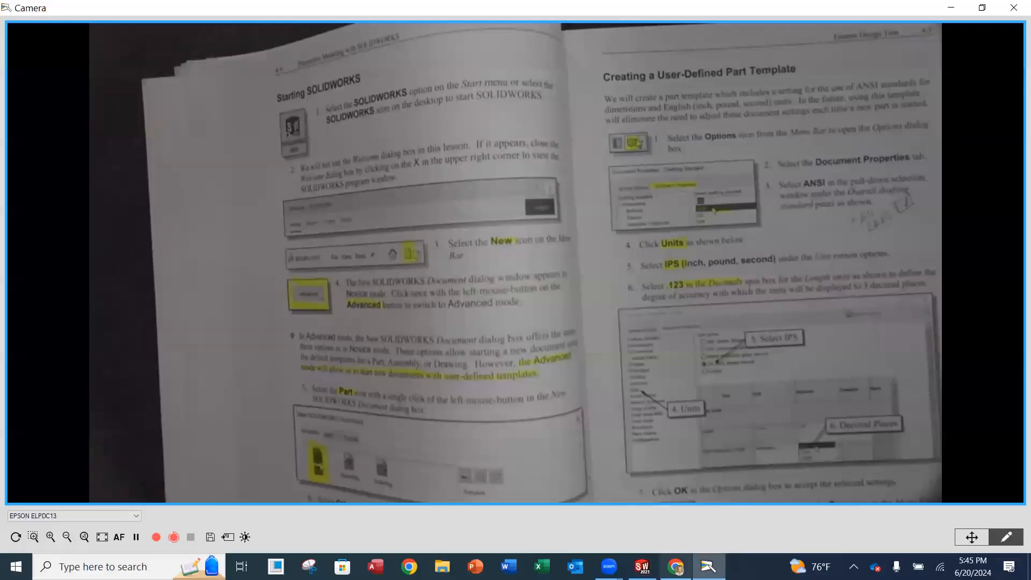
{"action": "mouse_move", "coordinate": [676, 567]}
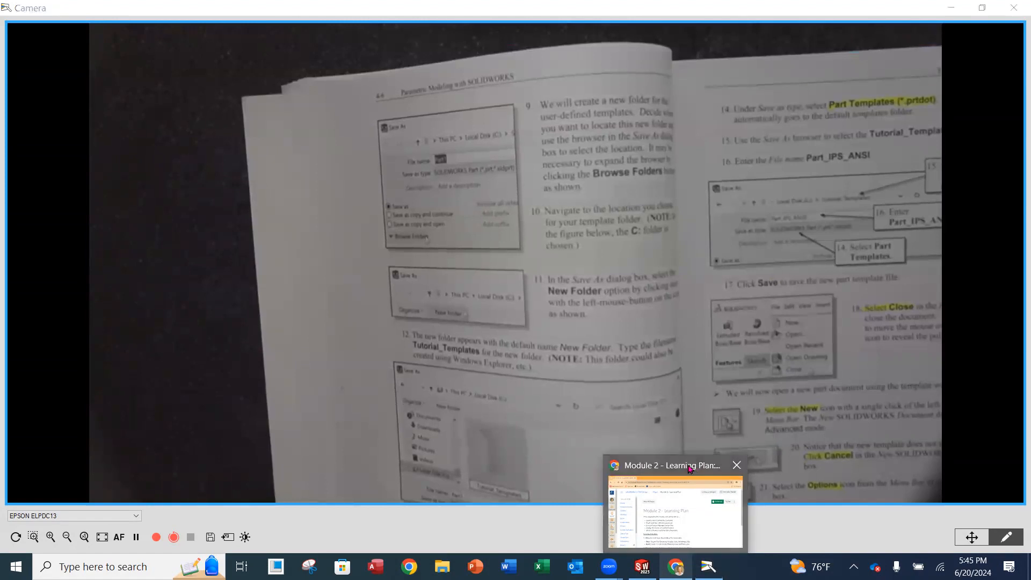
{"action": "left_click", "coordinate": [706, 456]}
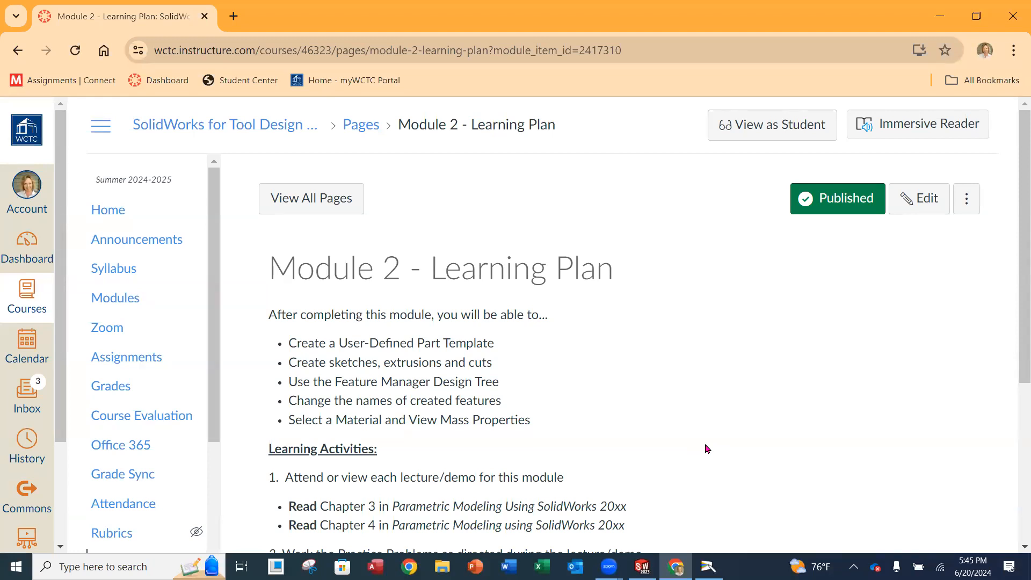
{"action": "left_click", "coordinate": [642, 567]}
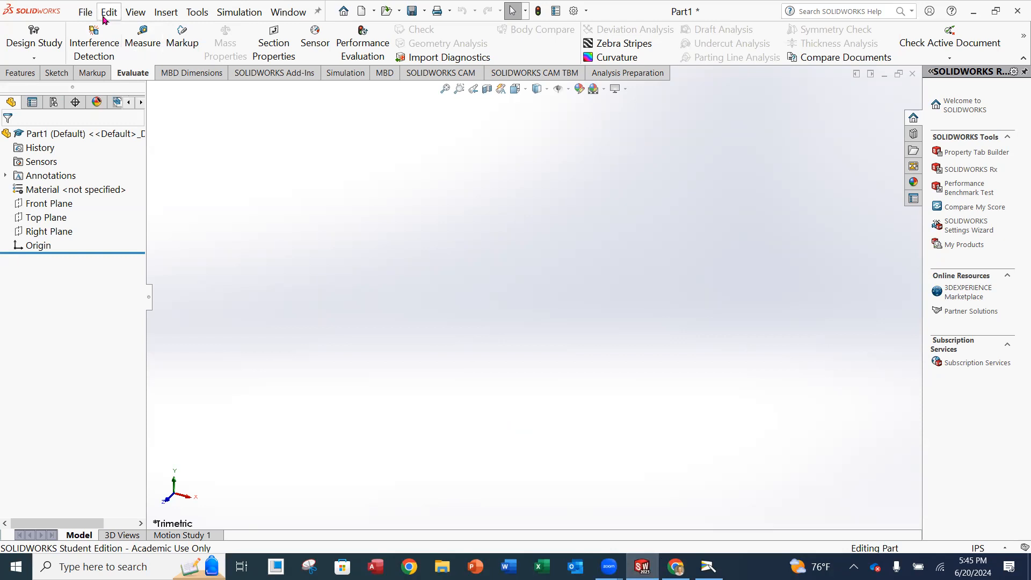
- Start saving the part with Save As and browse to the SolidWorks-forMachinists folder
{"action": "left_click", "coordinate": [86, 13]}
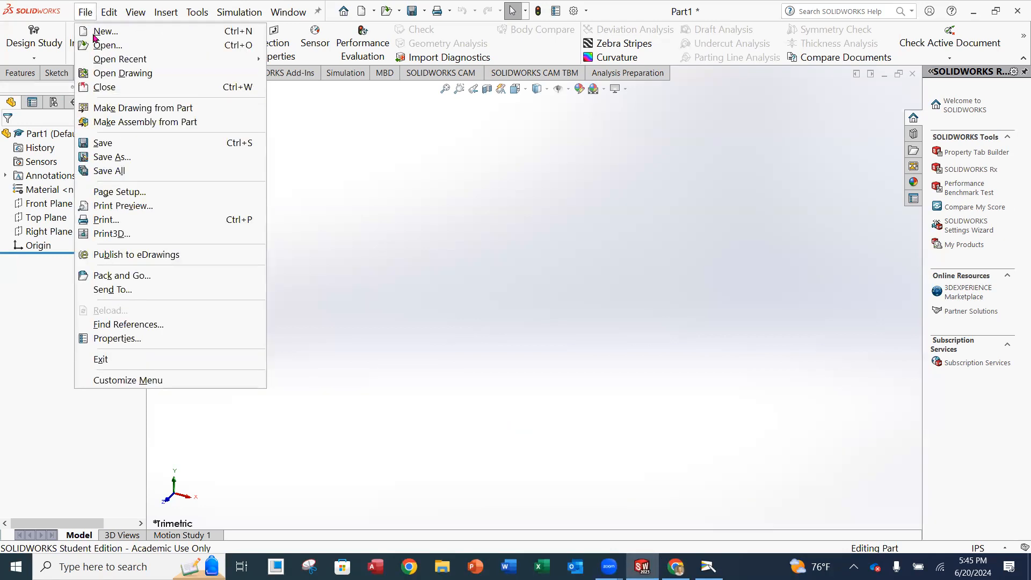
{"action": "left_click", "coordinate": [102, 157]}
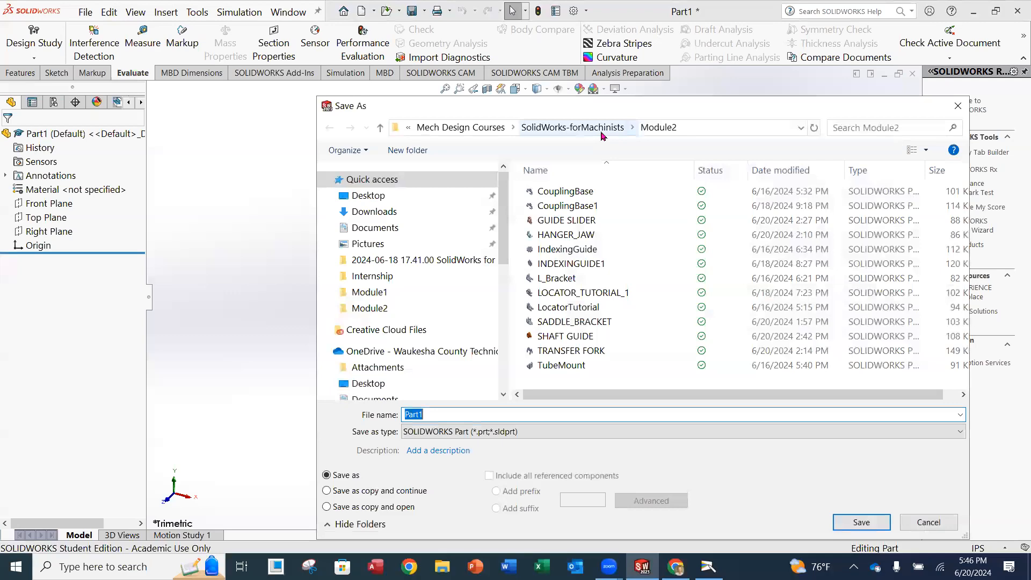
{"action": "left_click", "coordinate": [709, 567]}
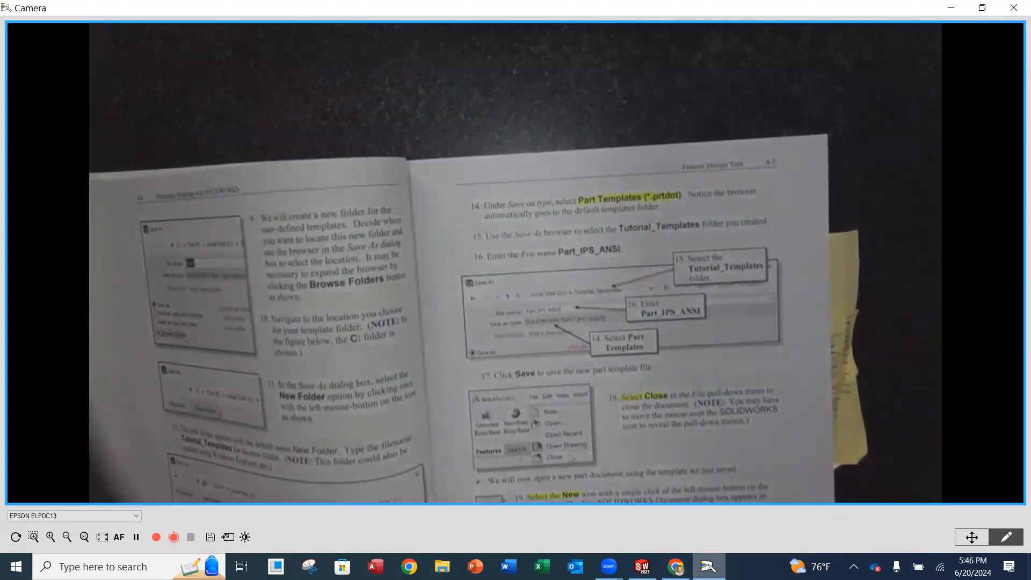
{"action": "left_click", "coordinate": [642, 567]}
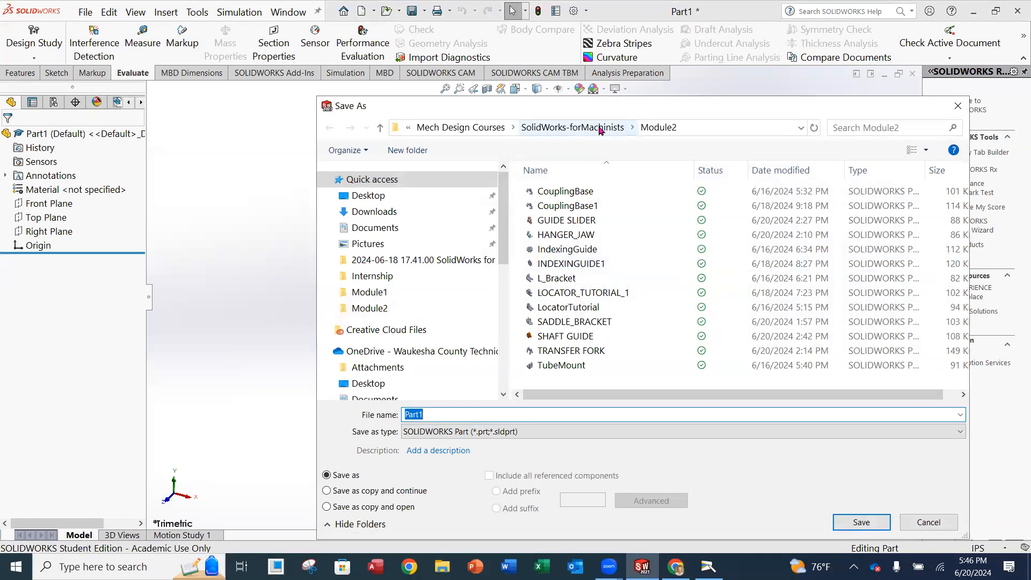
{"action": "left_click", "coordinate": [600, 130]}
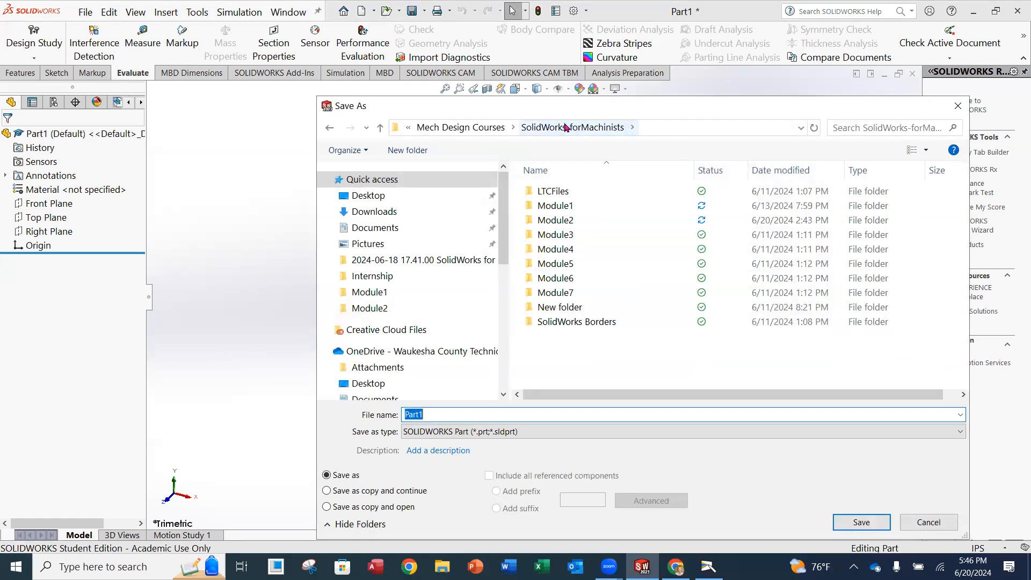
- Create a new folder named SOLIDWORKS_TEMPLATE inside the SolidWorks-forMachinists folder
{"action": "left_click", "coordinate": [406, 152]}
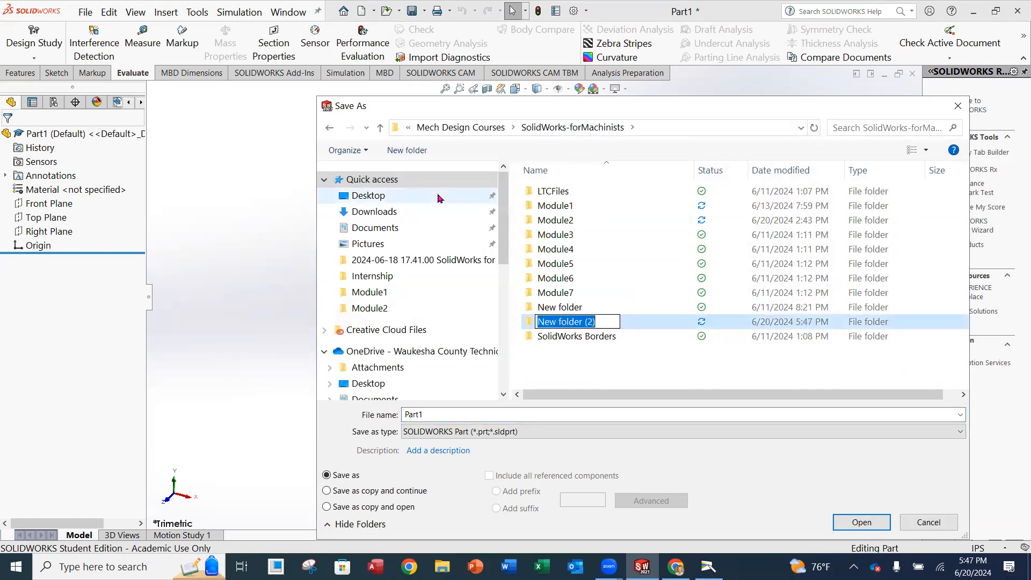
{"action": "type", "text": "SOLIDWORKS_TEMPLATE"}
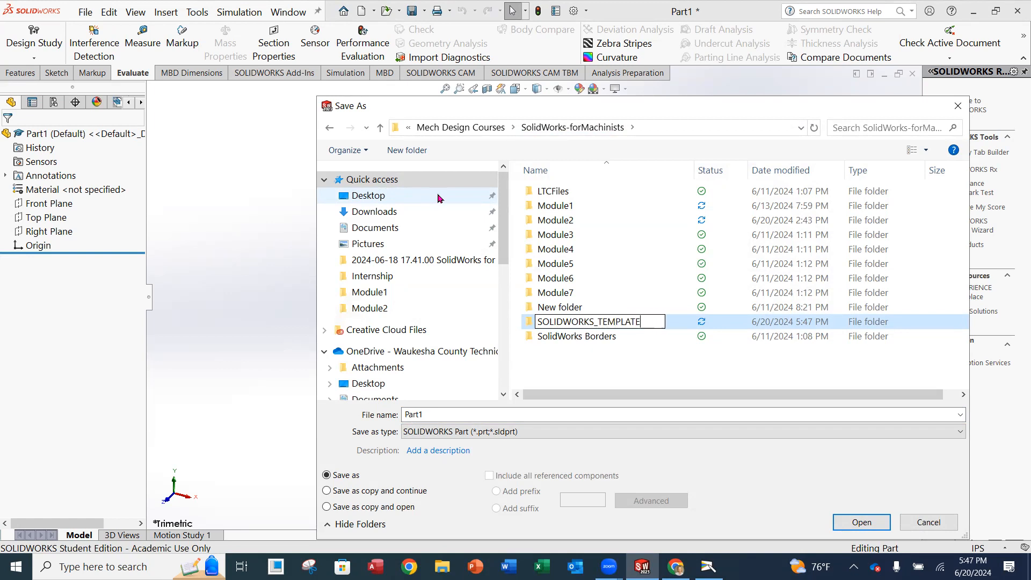
{"action": "key", "text": "Return"}
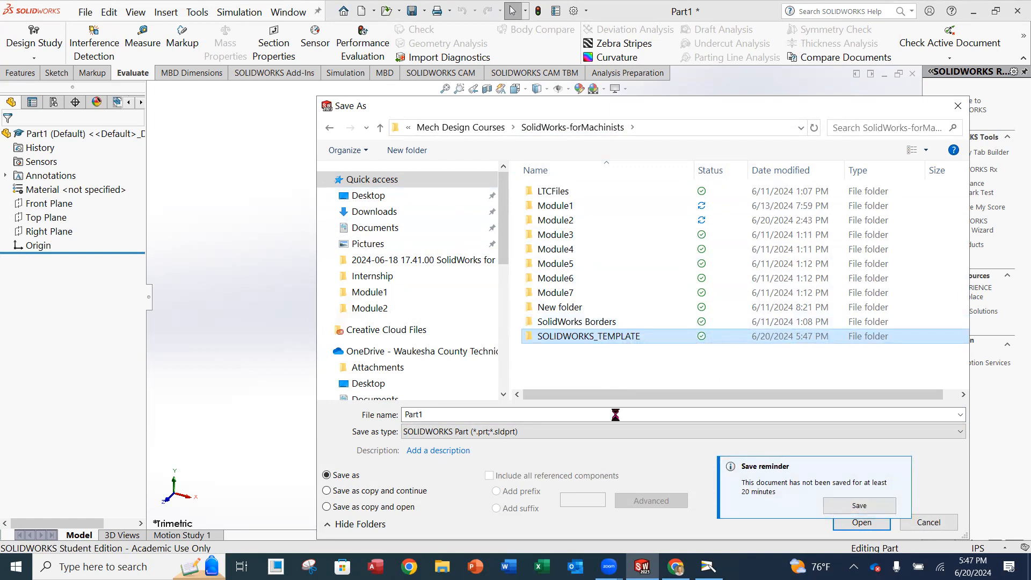
- Rename the new folder SOLIDWORKS_TEMPLATES and open it as the save location
{"action": "right_click", "coordinate": [592, 337]}
{"action": "left_click", "coordinate": [479, 524]}
{"action": "left_click", "coordinate": [650, 337]}
{"action": "type", "text": "S"}
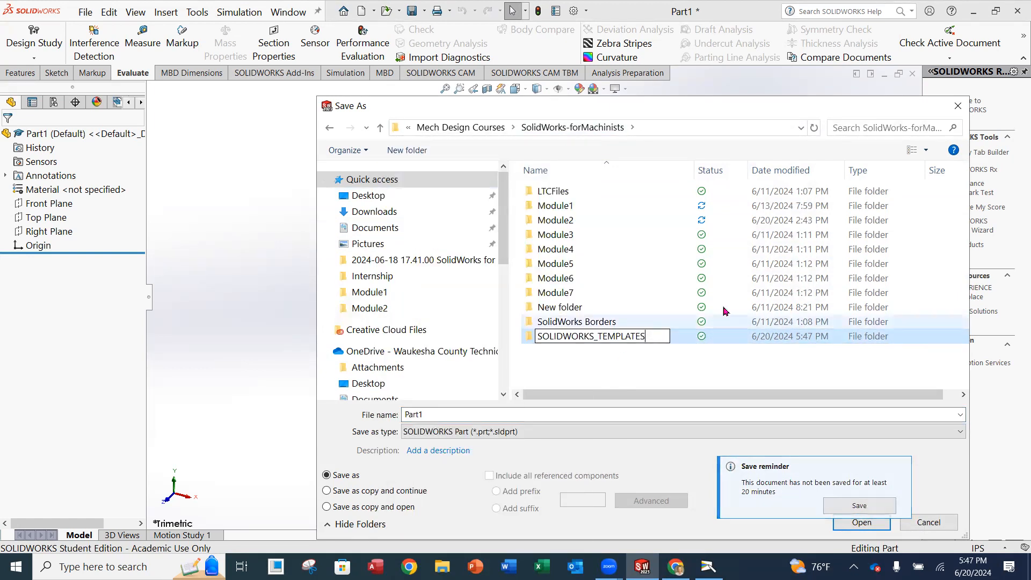
{"action": "key", "text": "Return"}
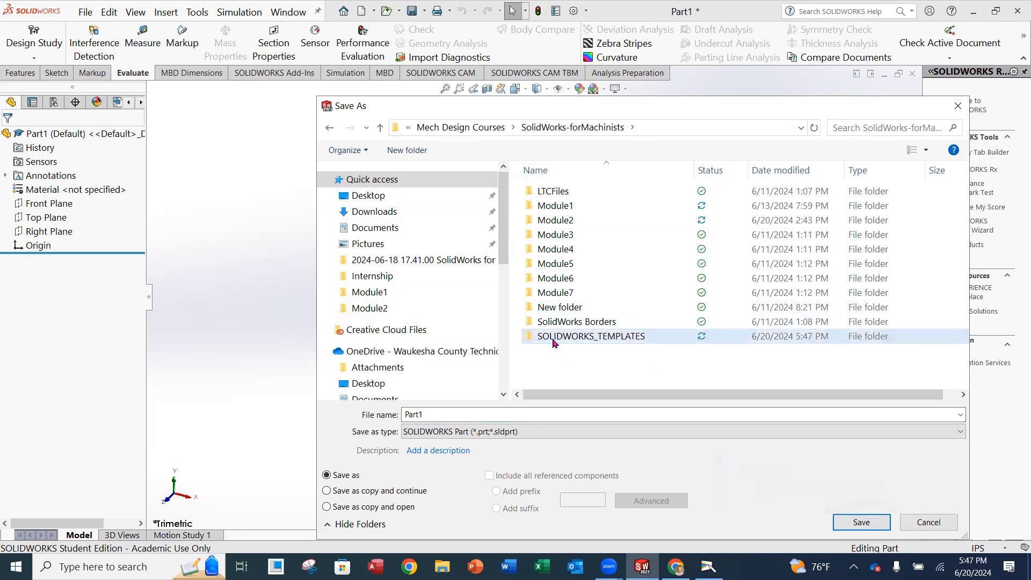
{"action": "double_click", "coordinate": [582, 337]}
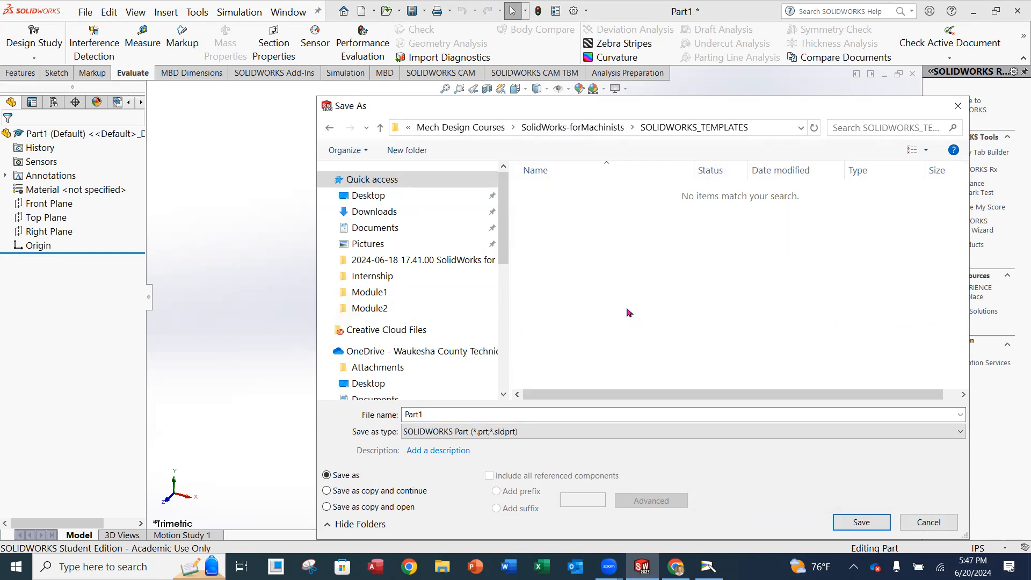
- Set the file name to PART_IPS_ANSI, following the textbook's naming instructions
{"action": "double_click", "coordinate": [438, 417]}
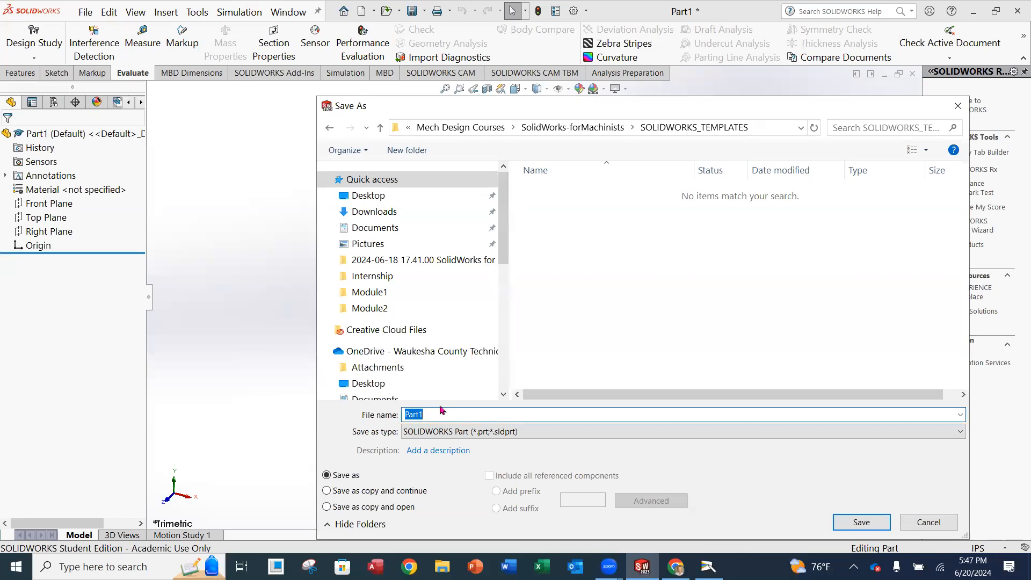
{"action": "left_click", "coordinate": [710, 567]}
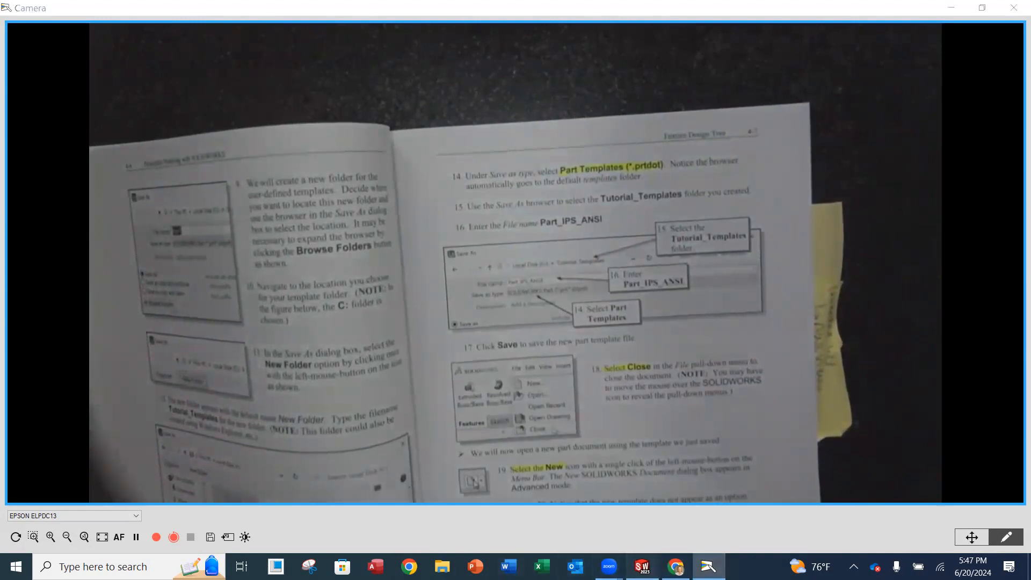
{"action": "left_click", "coordinate": [642, 567]}
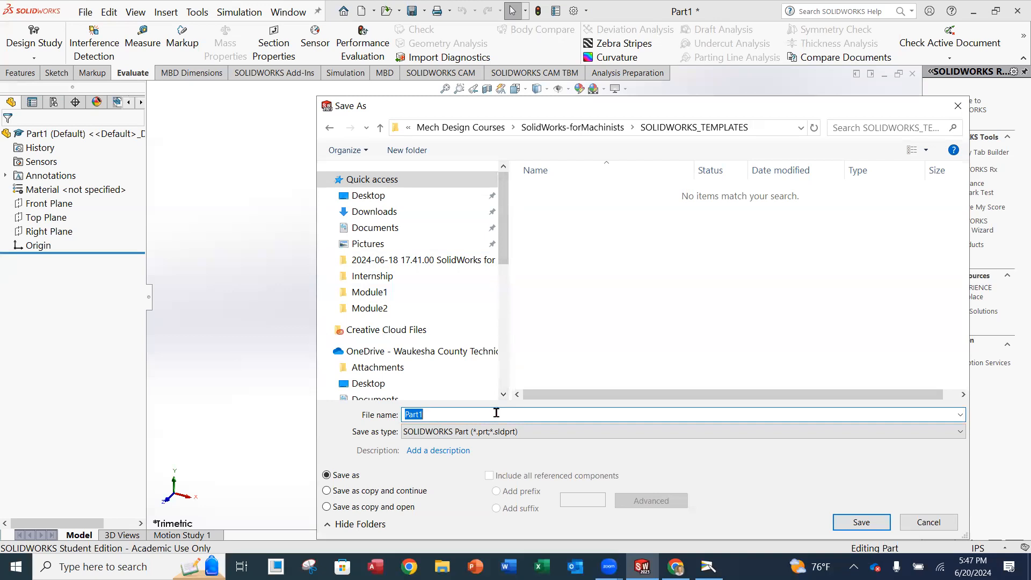
{"action": "type", "text": "ppart"}
{"action": "key", "text": "BackSpace"}
{"action": "key", "text": "BackSpace"}
{"action": "key", "text": "BackSpace"}
{"action": "key", "text": "BackSpace"}
{"action": "type", "text": "PART"}
{"action": "key", "text": "BackSpace"}
{"action": "type", "text": "_IPS_ANSI"}
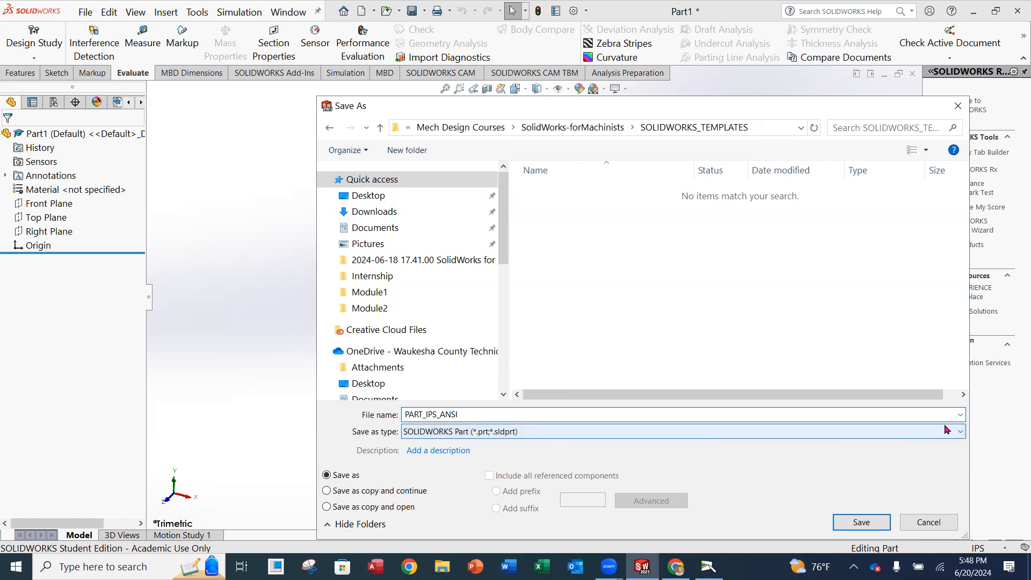
- Save the file as type Part Templates (*.prtdot) in the SOLIDWORKS_TEMPLATES folder under SolidWorks-forMachinists
{"action": "left_click", "coordinate": [961, 434]}
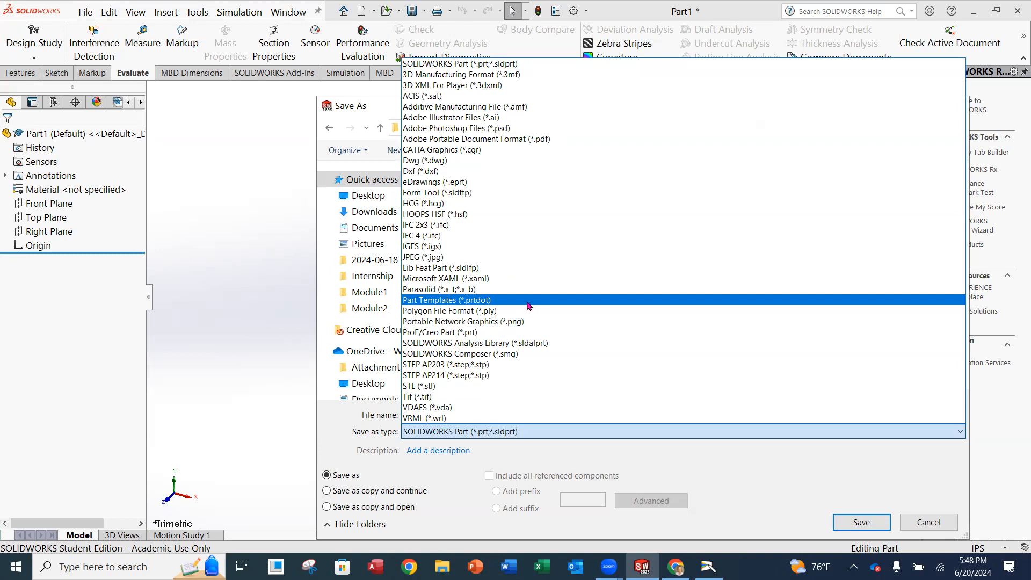
{"action": "left_click", "coordinate": [533, 301]}
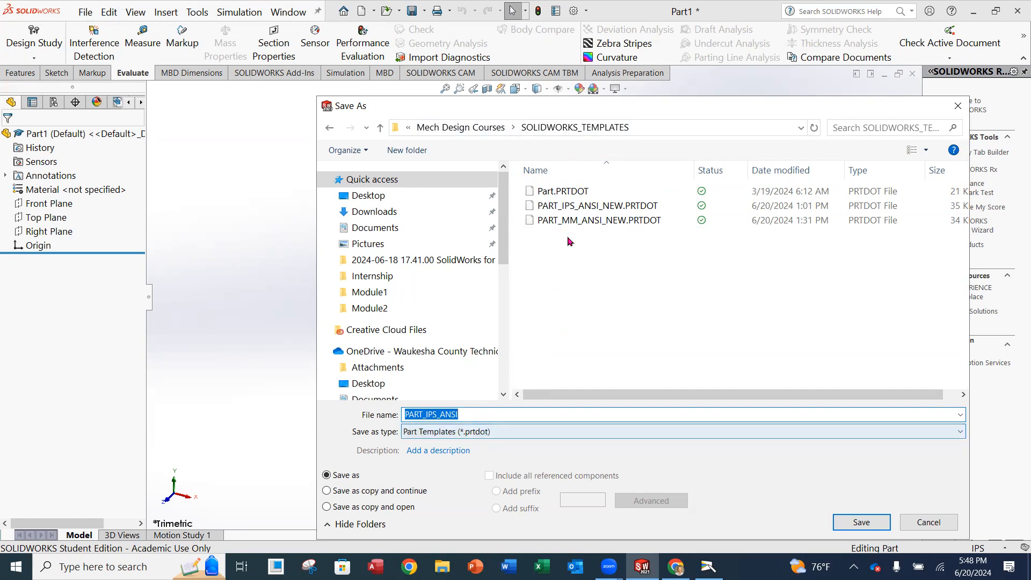
{"action": "left_click", "coordinate": [493, 128]}
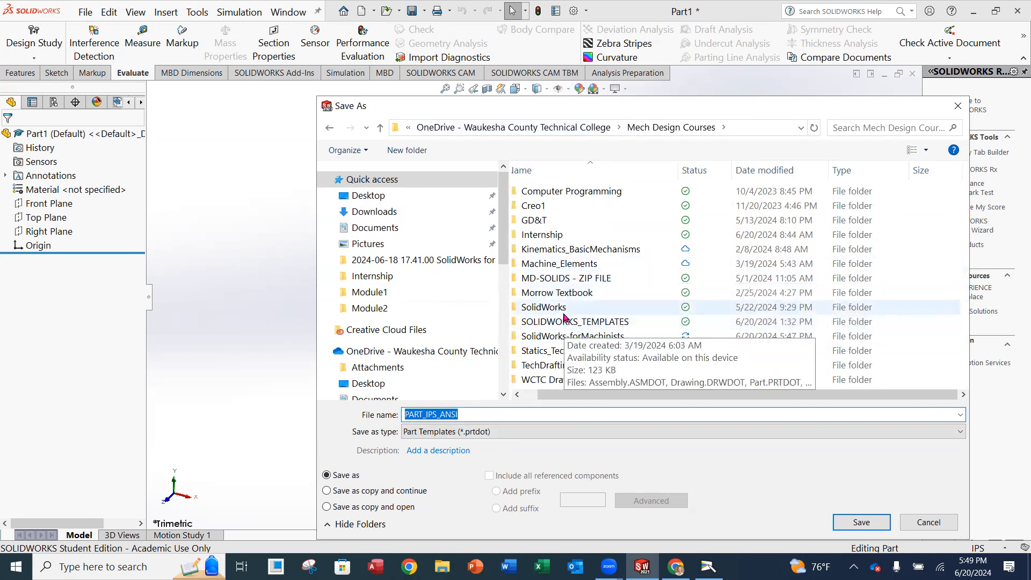
{"action": "double_click", "coordinate": [590, 337]}
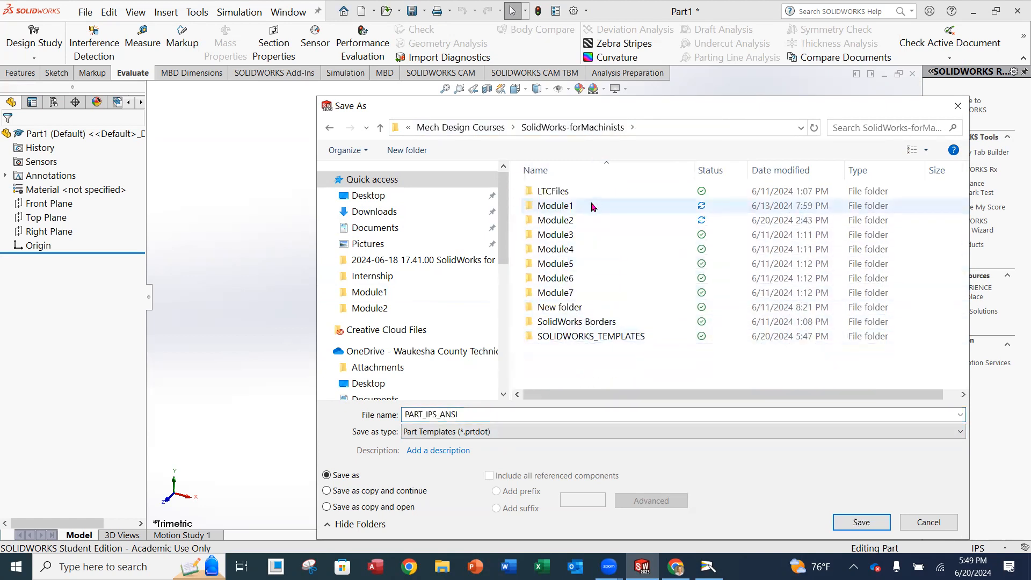
{"action": "left_click", "coordinate": [602, 338]}
{"action": "double_click", "coordinate": [600, 337]}
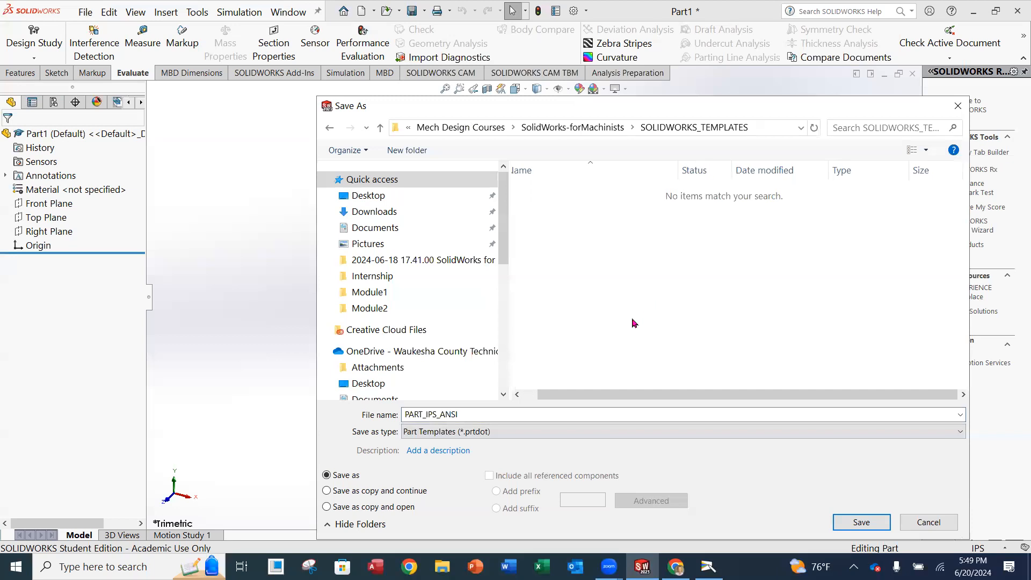
{"action": "left_click", "coordinate": [862, 522]}
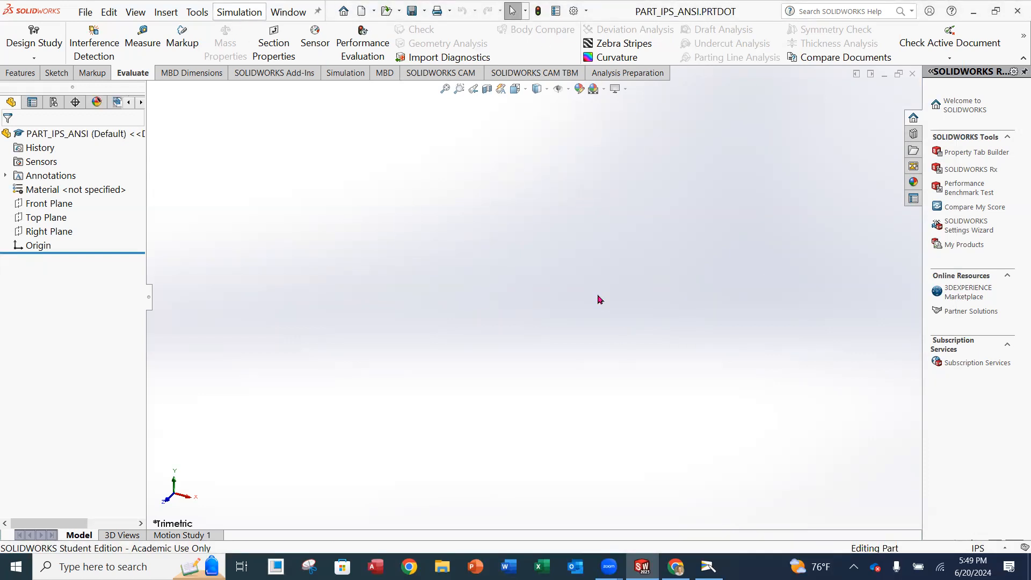
- Close the saved template and start a new document, showing the template choices in Advanced mode
{"action": "left_click", "coordinate": [87, 13]}
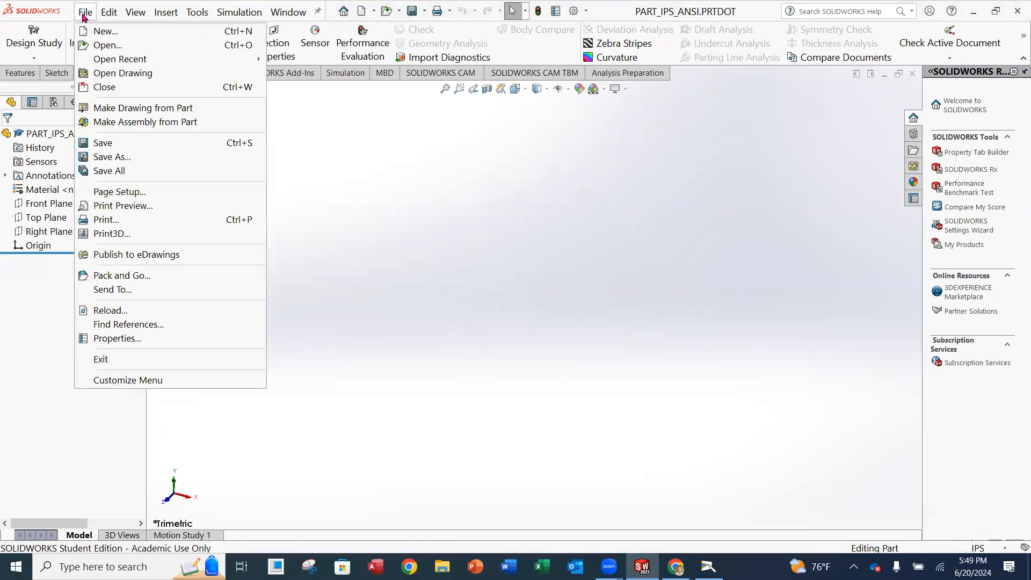
{"action": "left_click", "coordinate": [104, 89]}
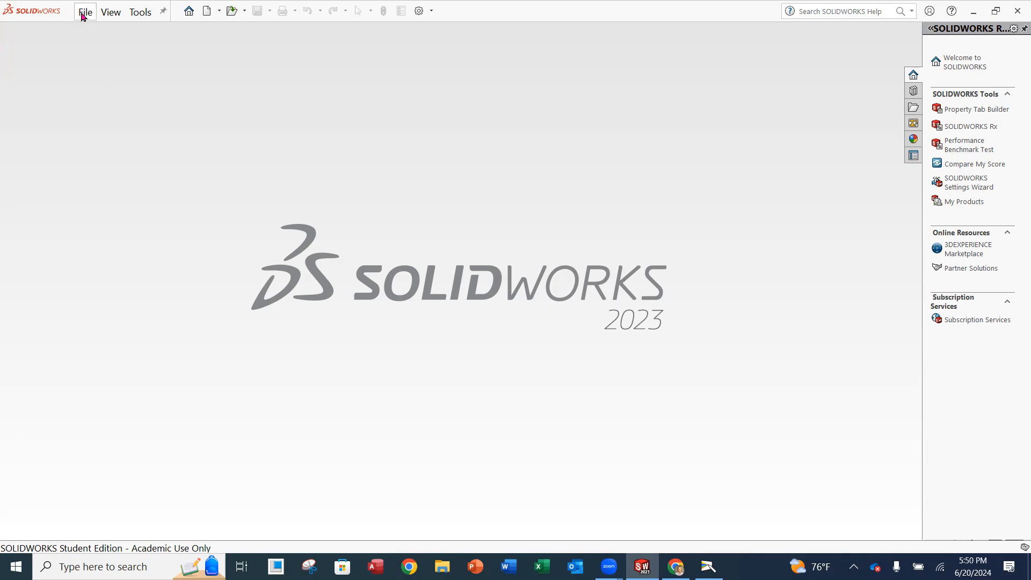
{"action": "left_click", "coordinate": [208, 13]}
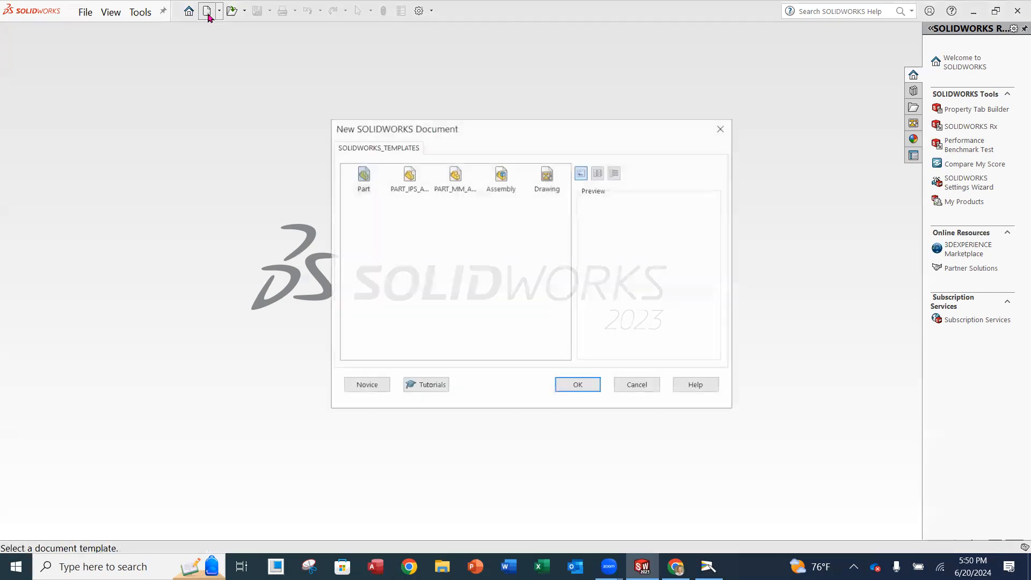
{"action": "left_click", "coordinate": [363, 385]}
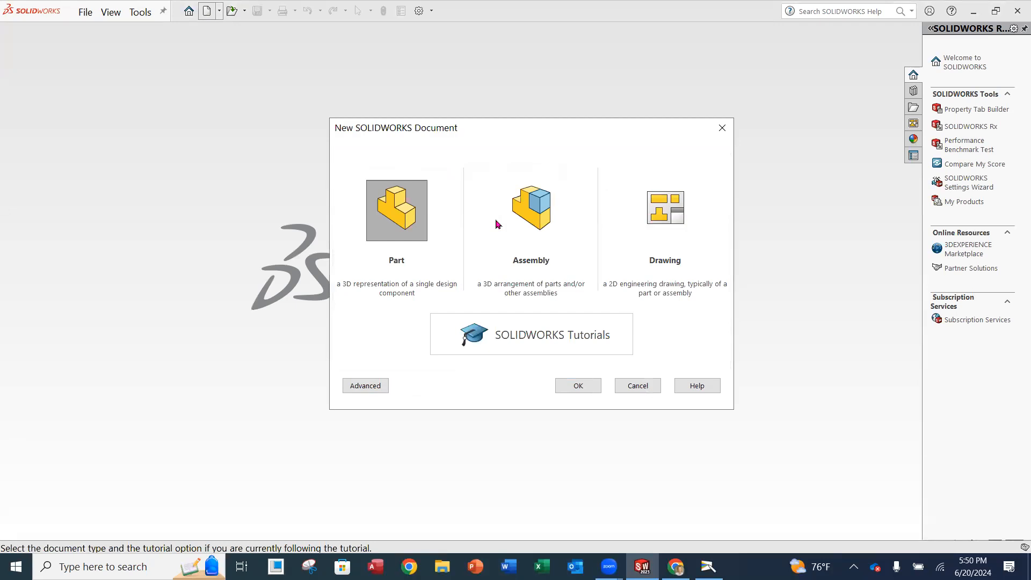
{"action": "left_click", "coordinate": [372, 391]}
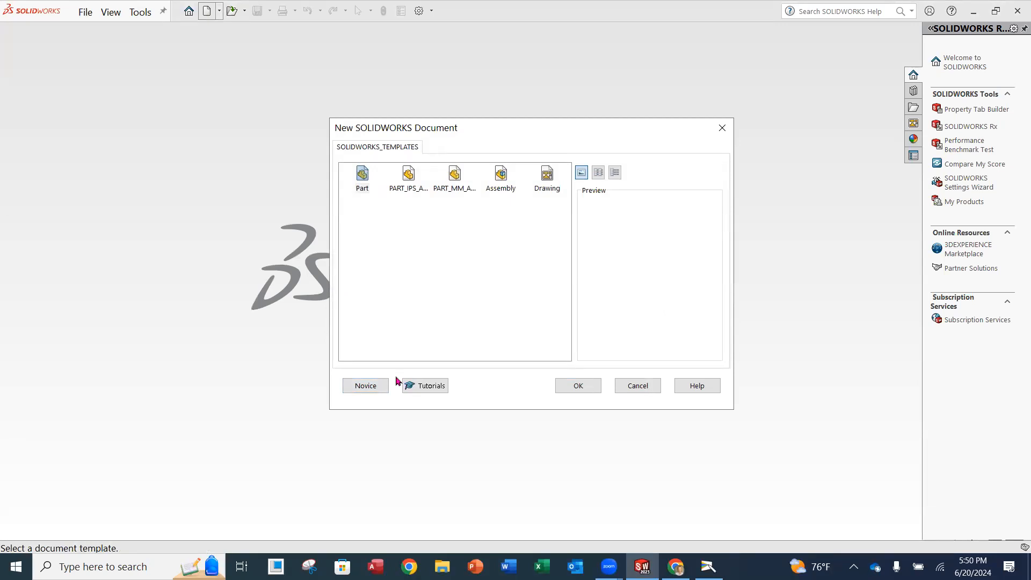
- Dismiss the new document dialog and open the document template folder list in the system options' File Locations
{"action": "left_click", "coordinate": [640, 386]}
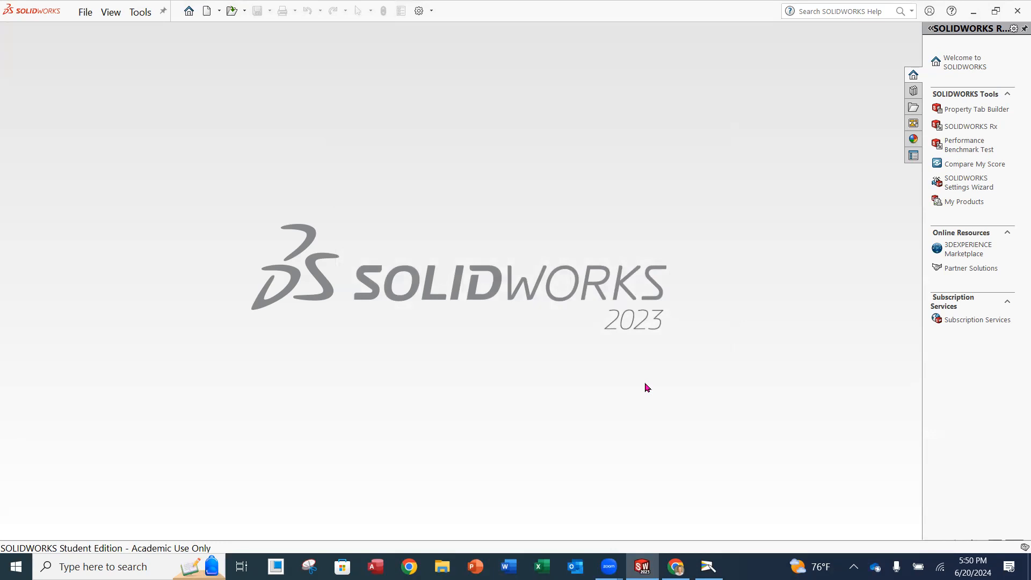
{"action": "left_click", "coordinate": [419, 15]}
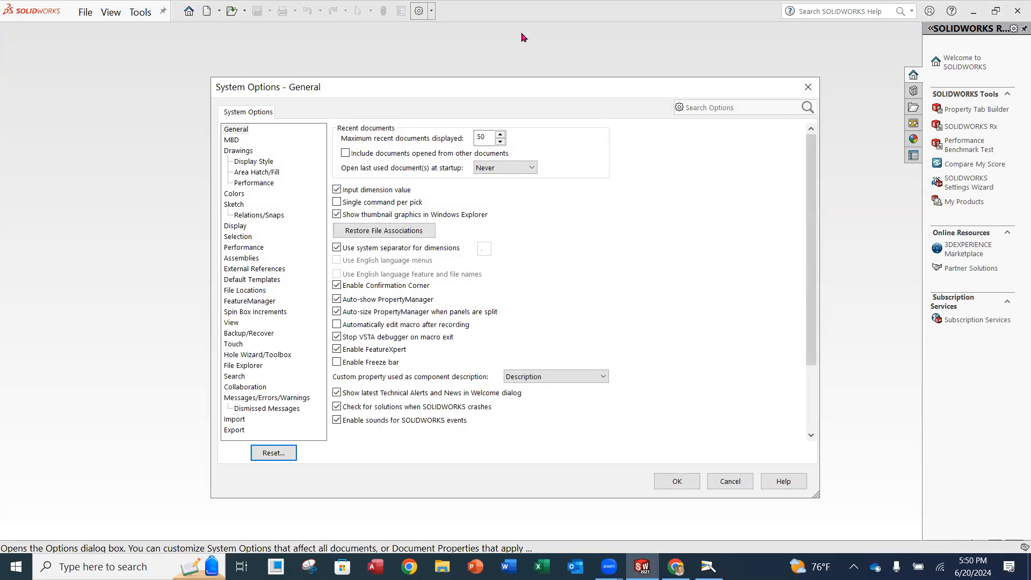
{"action": "left_click", "coordinate": [808, 87]}
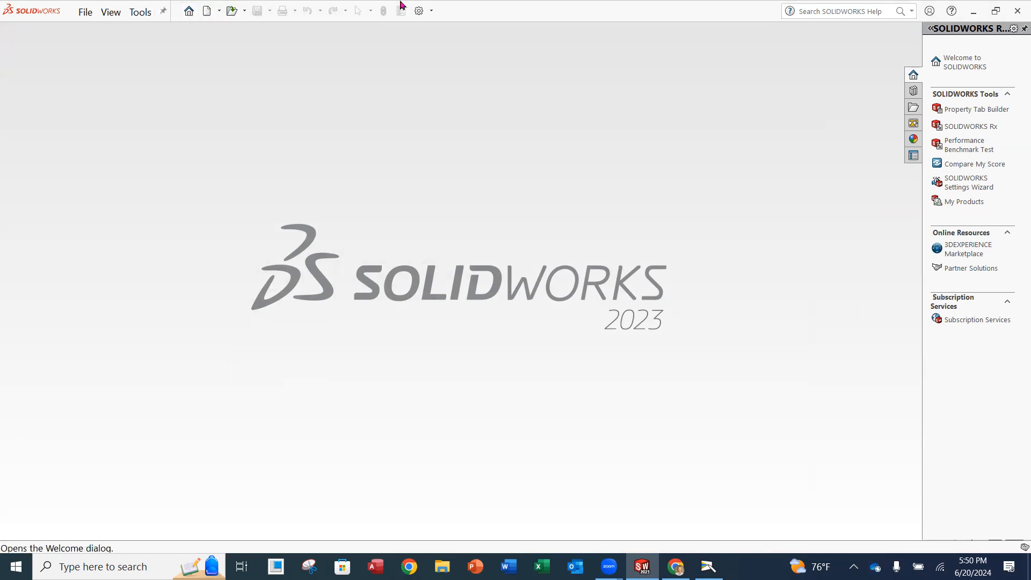
{"action": "left_click", "coordinate": [421, 11]}
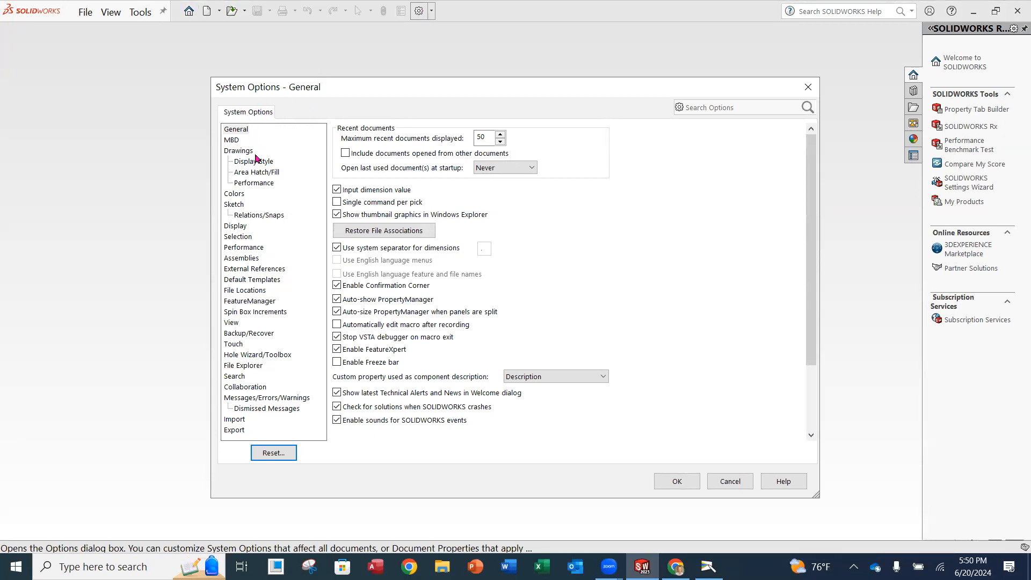
{"action": "left_click", "coordinate": [243, 294]}
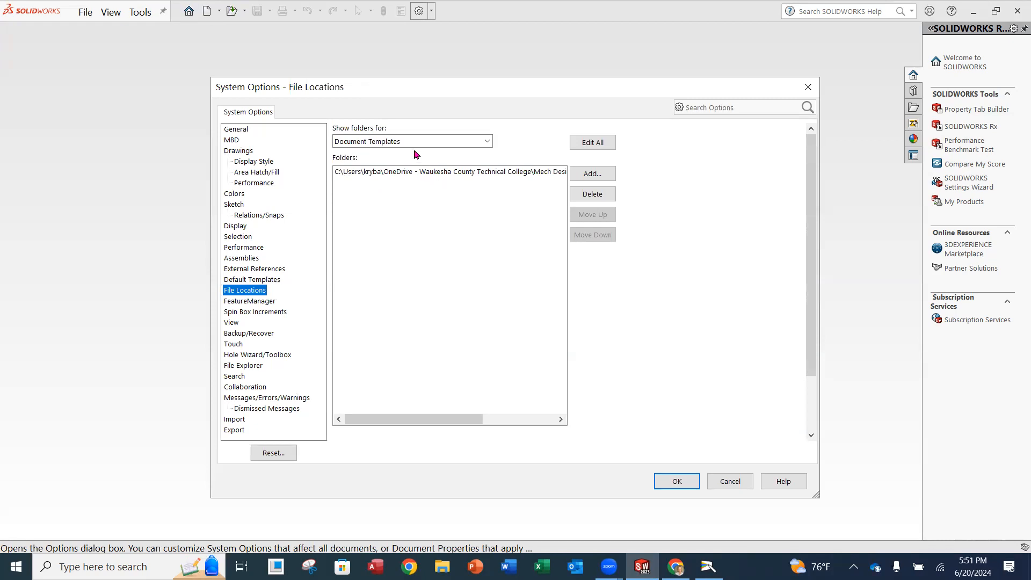
- Add the SOLIDWORKS_TEMPLATES folder under SolidWorks-forMachinists to the document template locations and accept the search path change
{"action": "left_click", "coordinate": [591, 178]}
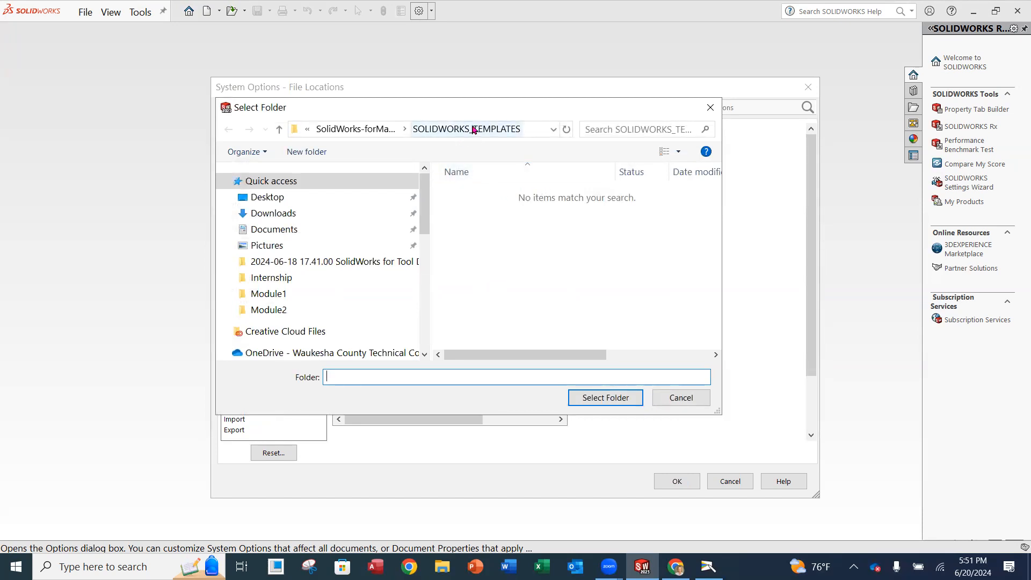
{"action": "left_click", "coordinate": [380, 132]}
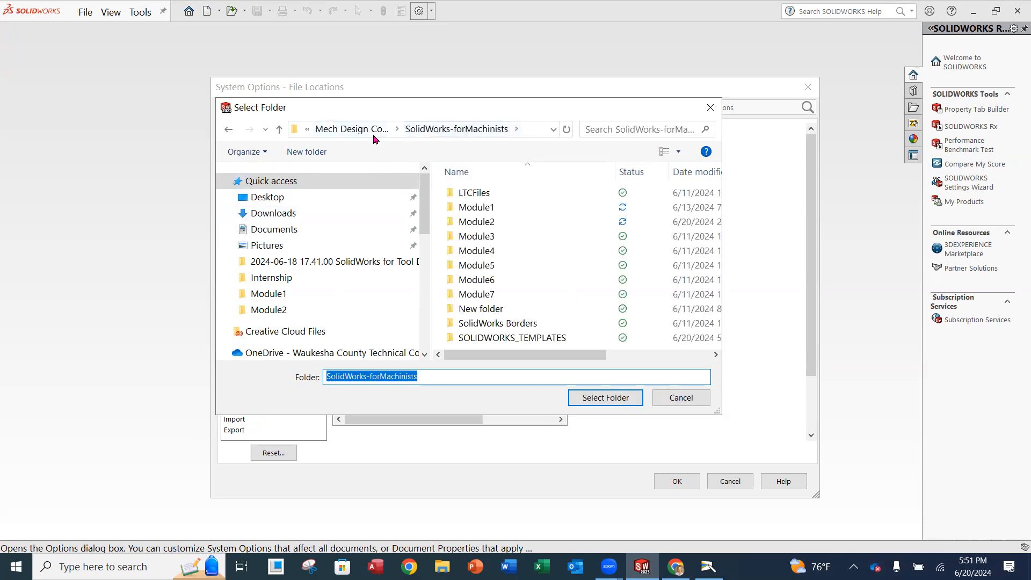
{"action": "left_click", "coordinate": [505, 339]}
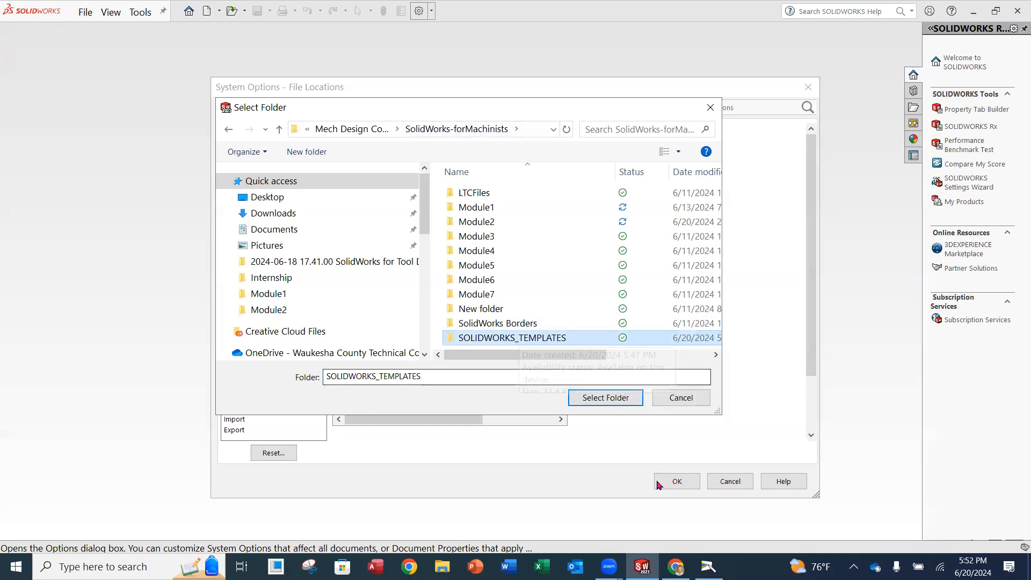
{"action": "left_click", "coordinate": [615, 399]}
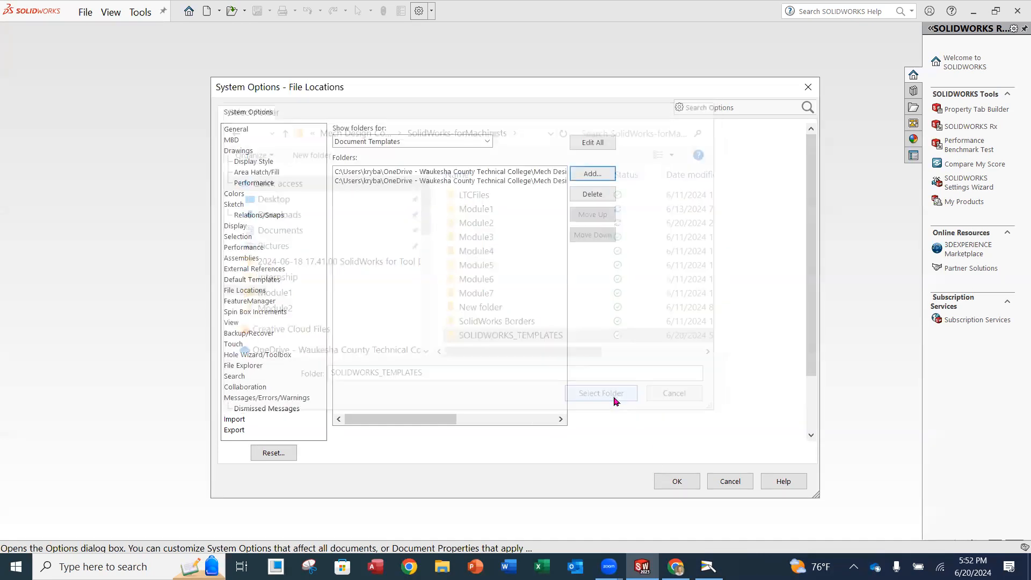
{"action": "mouse_move", "coordinate": [443, 422]}
{"action": "left_mouse_down"}
{"action": "mouse_move", "coordinate": [513, 428]}
{"action": "mouse_move", "coordinate": [435, 421]}
{"action": "left_mouse_up"}
{"action": "left_click", "coordinate": [443, 181]}
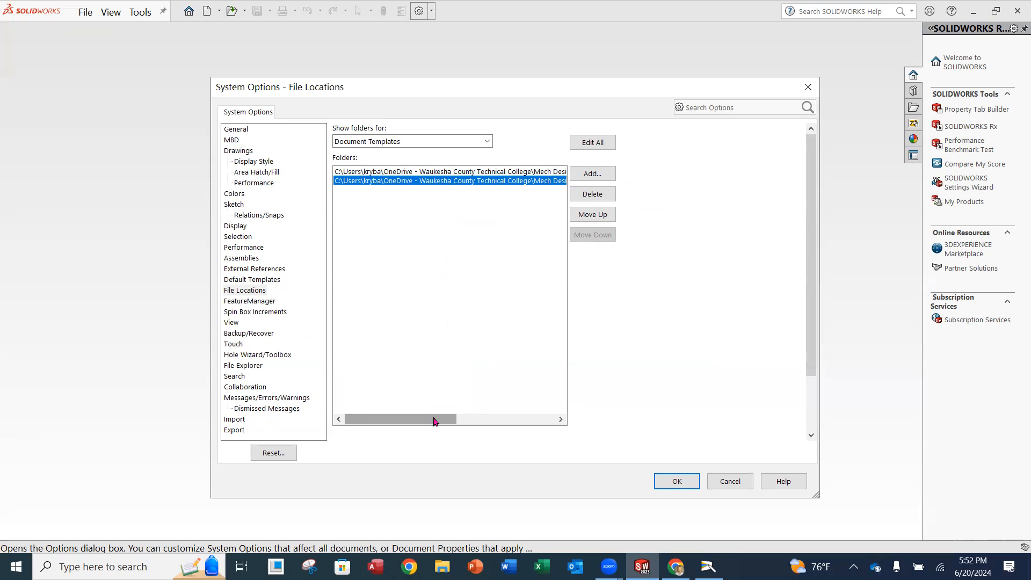
{"action": "left_click", "coordinate": [666, 482]}
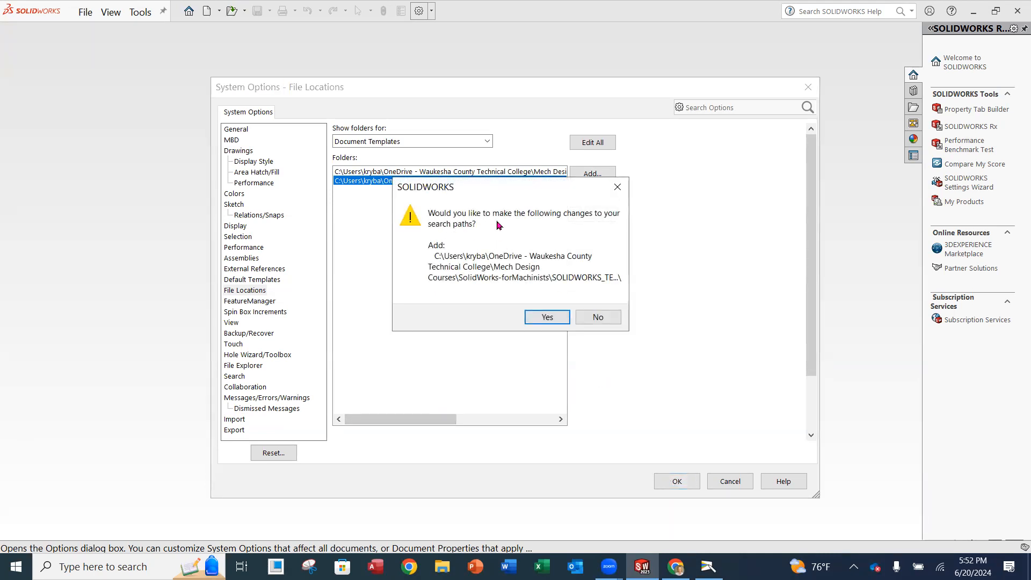
{"action": "left_click", "coordinate": [548, 318]}
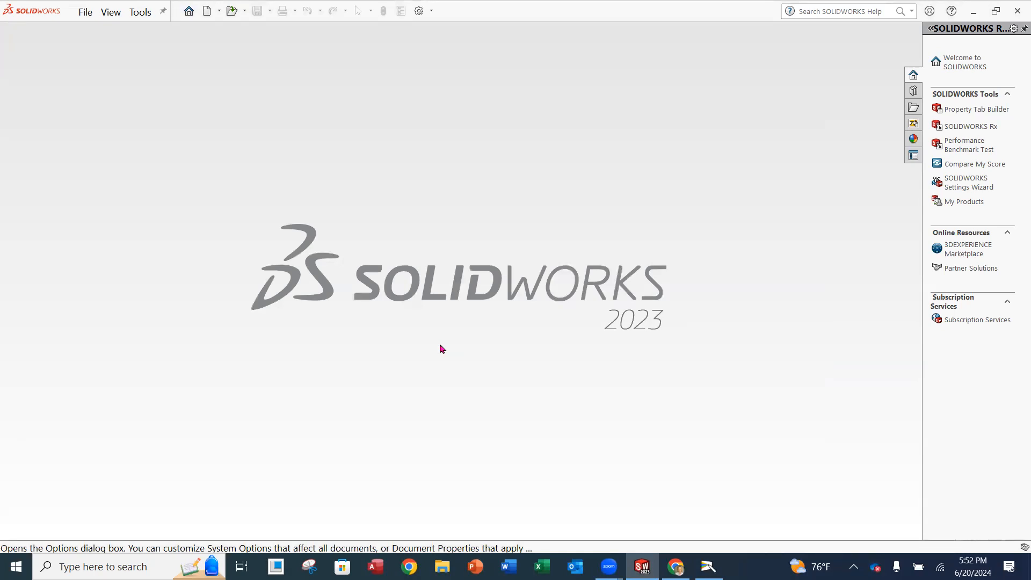
- Create a new part from the PART_IPS_ANSI_NEW template, choosing it in Advanced mode
{"action": "left_click", "coordinate": [208, 13]}
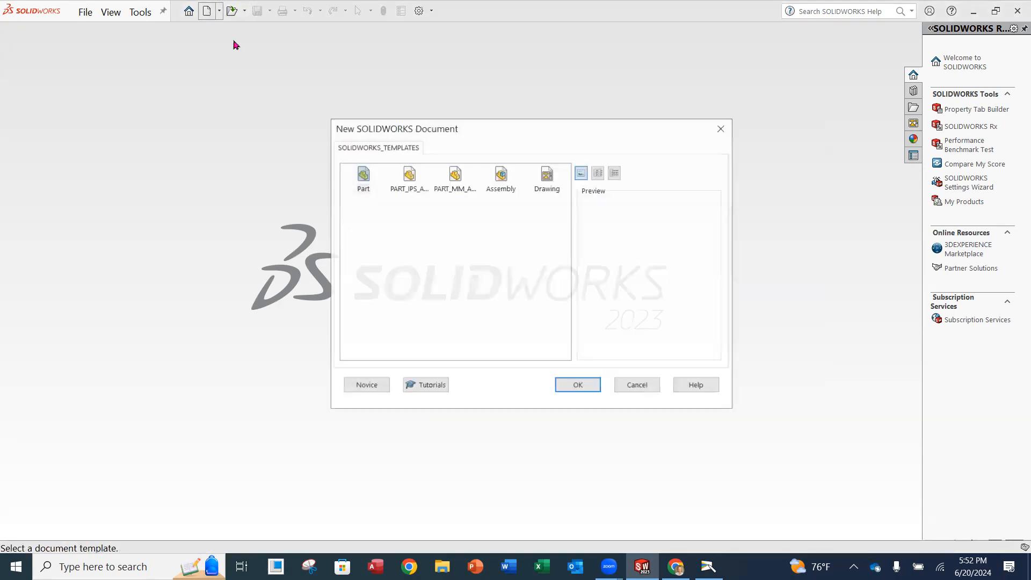
{"action": "left_click", "coordinate": [371, 387]}
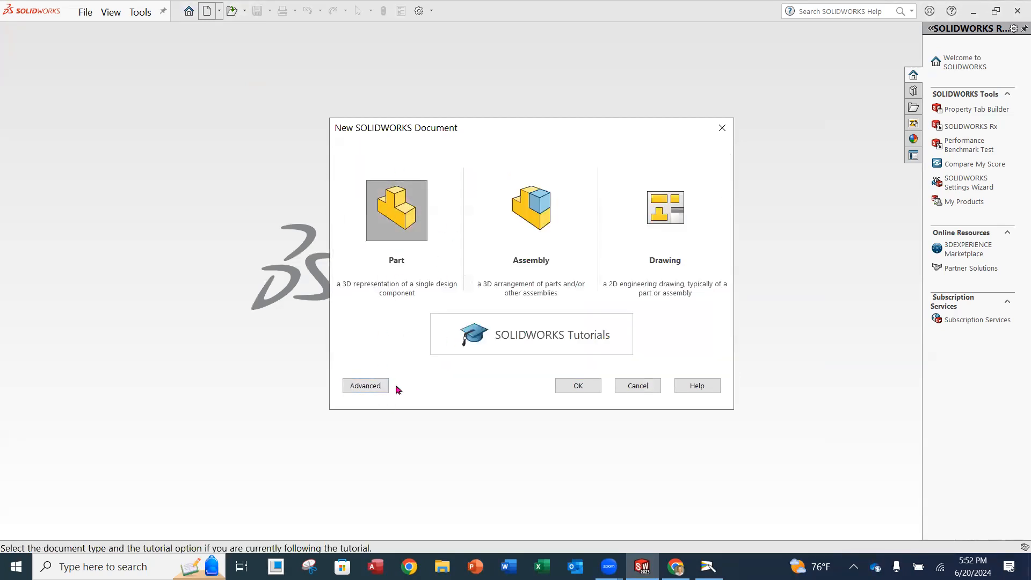
{"action": "left_click", "coordinate": [365, 386]}
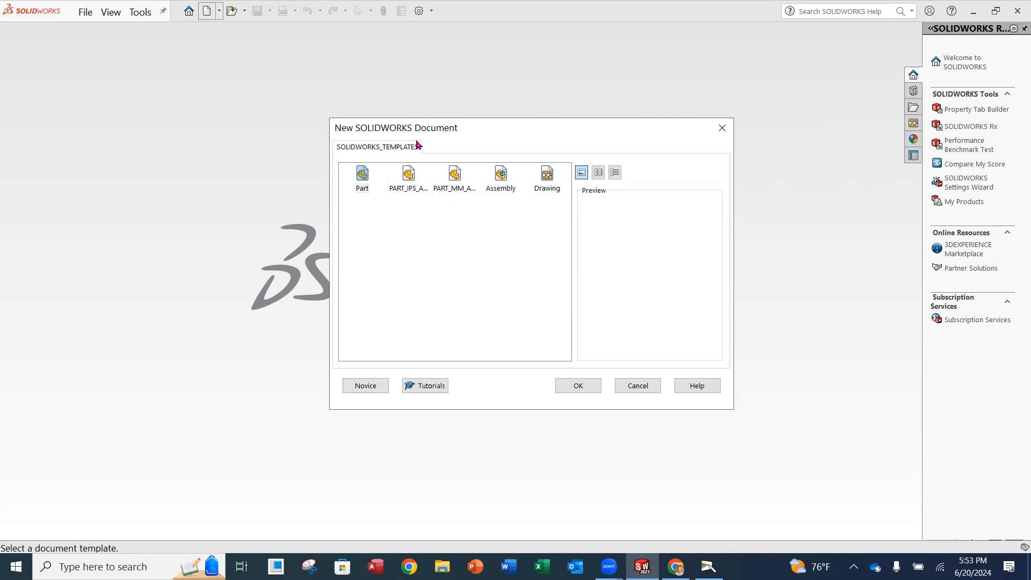
{"action": "left_click", "coordinate": [412, 188]}
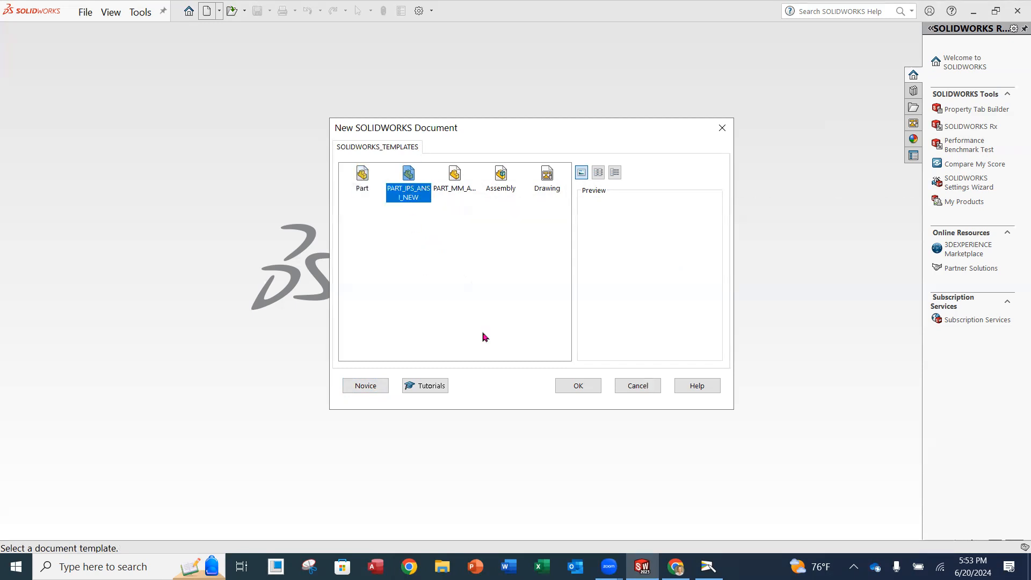
{"action": "left_click", "coordinate": [579, 386]}
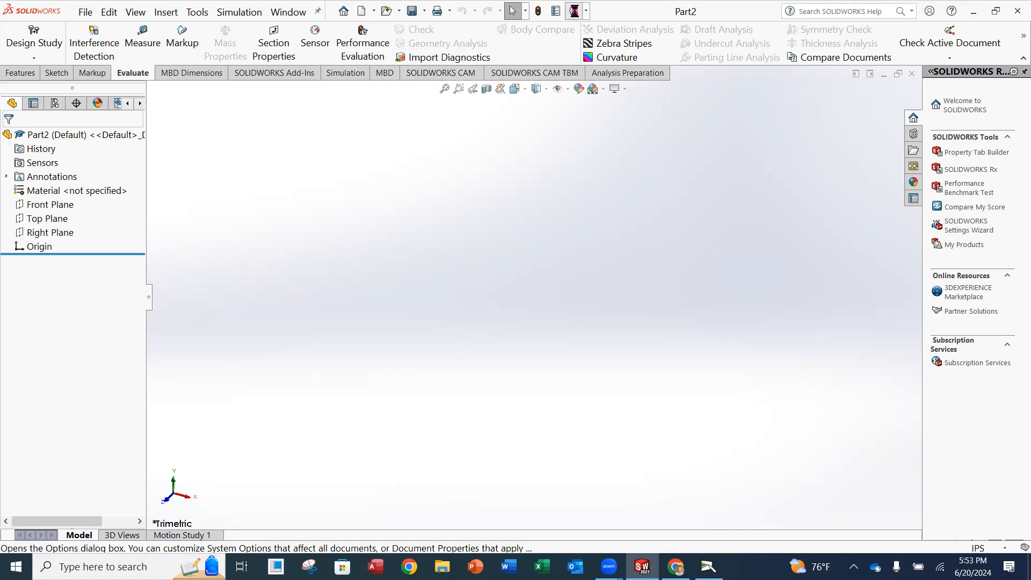
- Review the new part's drafting standard, dimension standards, virtual sharps and units in its document properties
{"action": "left_click", "coordinate": [574, 11]}
{"action": "left_click", "coordinate": [308, 114]}
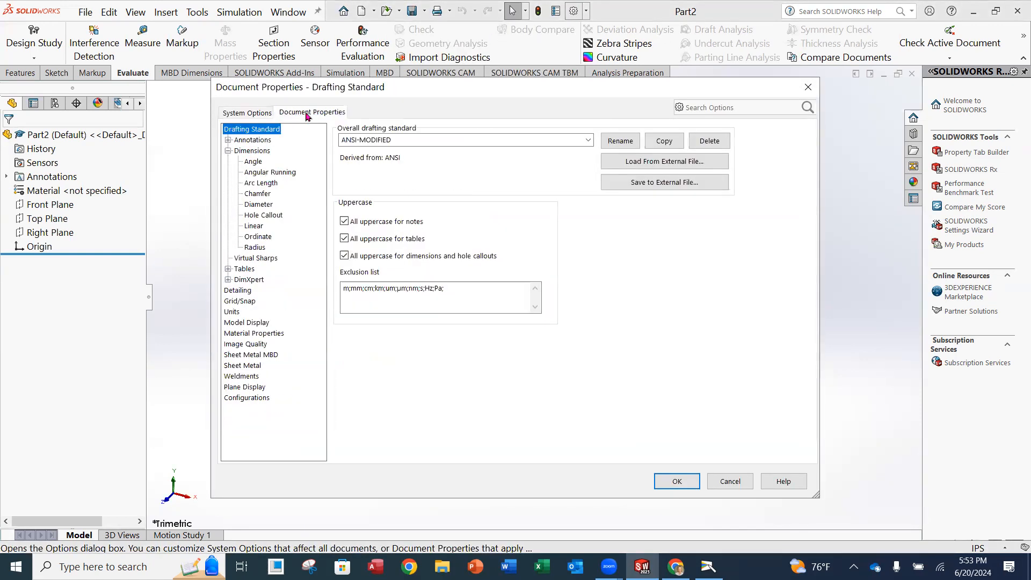
{"action": "left_click", "coordinate": [261, 185]}
{"action": "left_click", "coordinate": [258, 194]}
{"action": "left_click", "coordinate": [258, 204]}
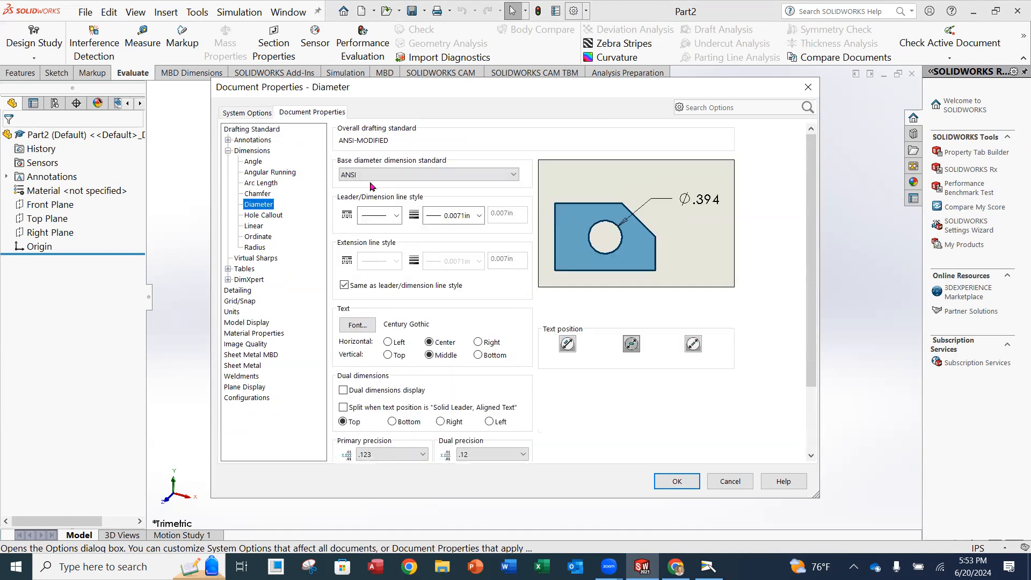
{"action": "left_click", "coordinate": [265, 216]}
{"action": "left_click", "coordinate": [256, 226]}
{"action": "left_click", "coordinate": [256, 257]}
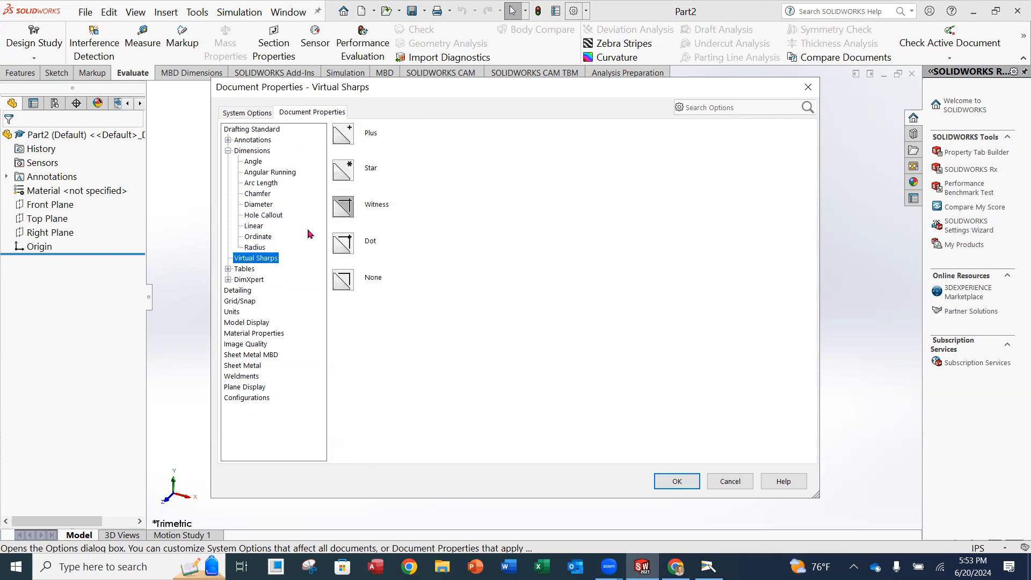
{"action": "left_click", "coordinate": [232, 313]}
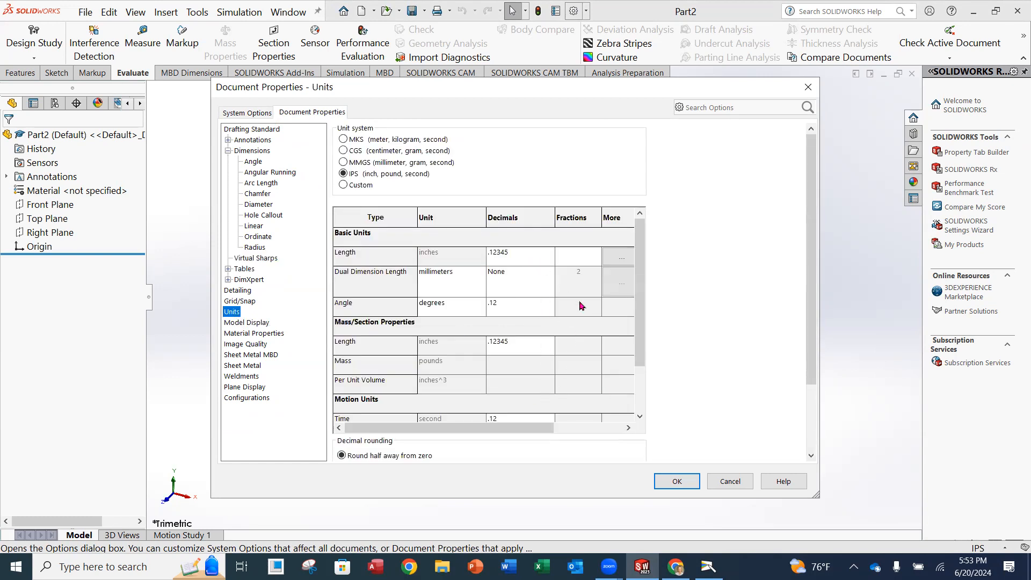
{"action": "left_click", "coordinate": [671, 479]}
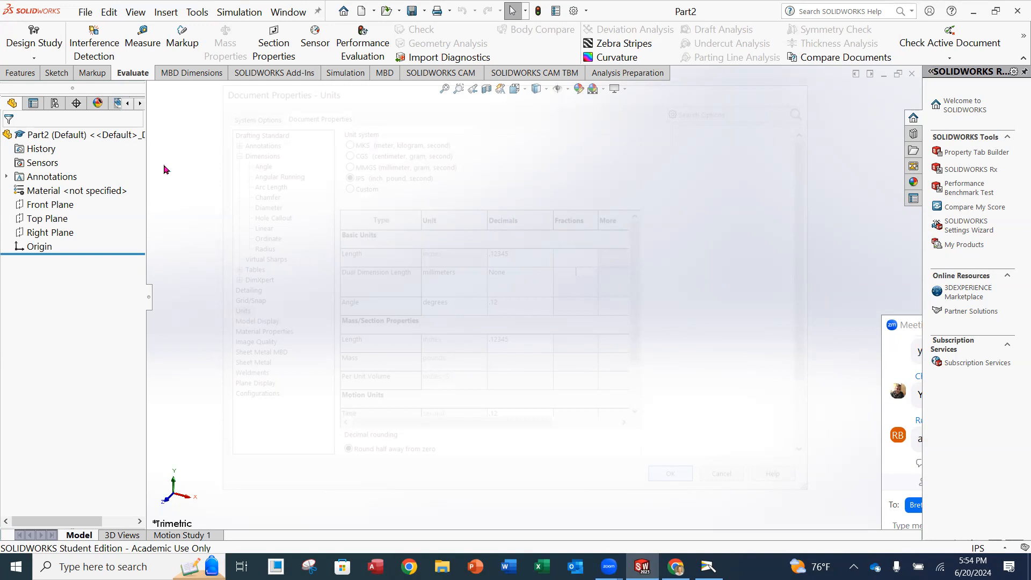
- Close the current part and create another one from the default Part choice in Novice mode
{"action": "left_click", "coordinate": [85, 13]}
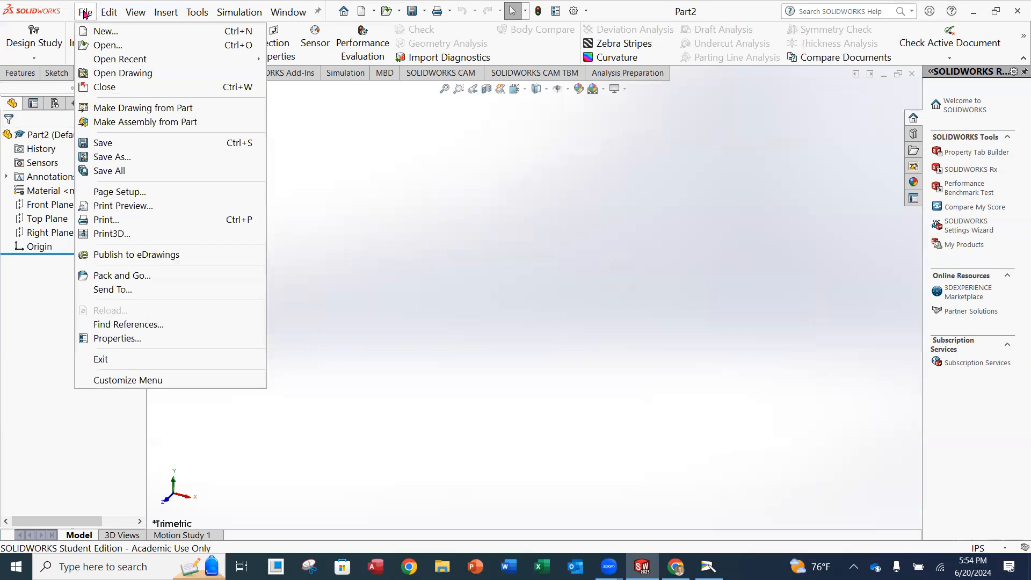
{"action": "left_click", "coordinate": [102, 88]}
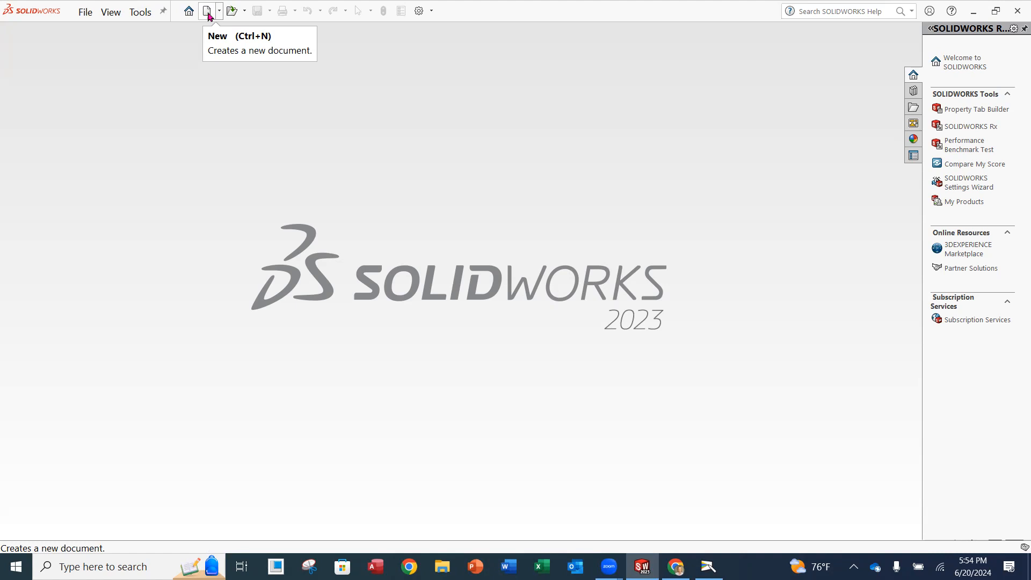
{"action": "left_click", "coordinate": [208, 12]}
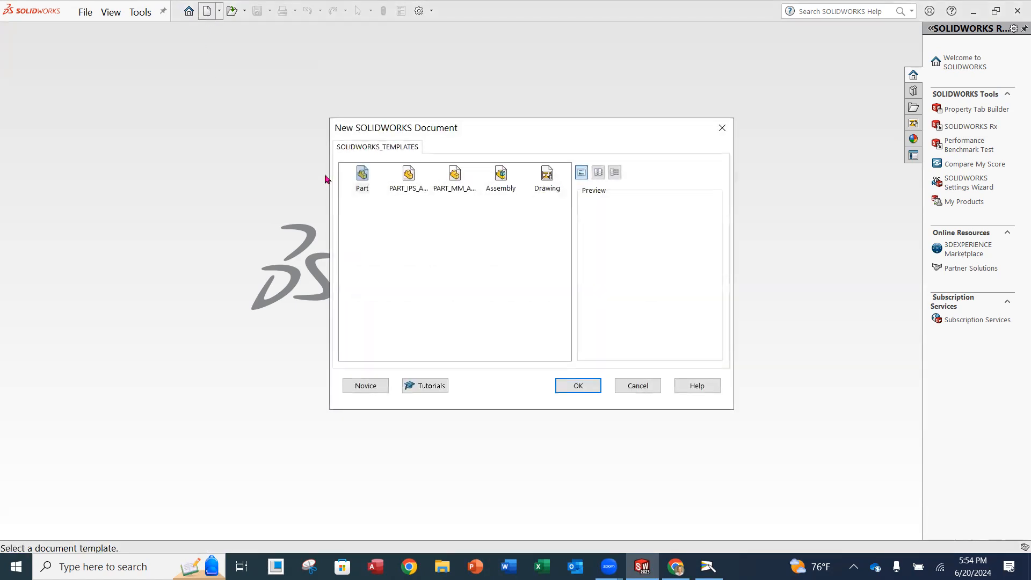
{"action": "left_click", "coordinate": [363, 388]}
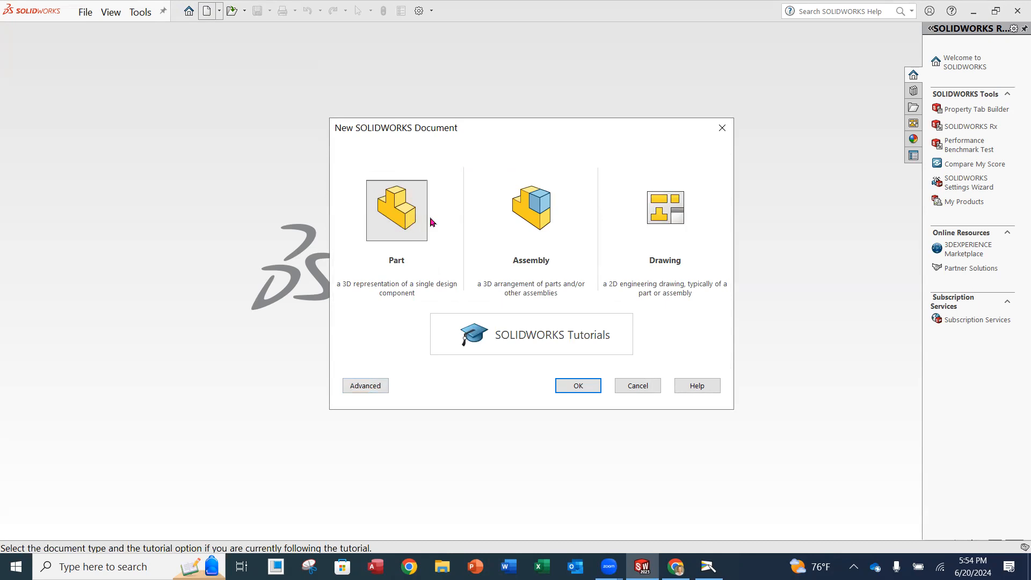
{"action": "left_click", "coordinate": [576, 387]}
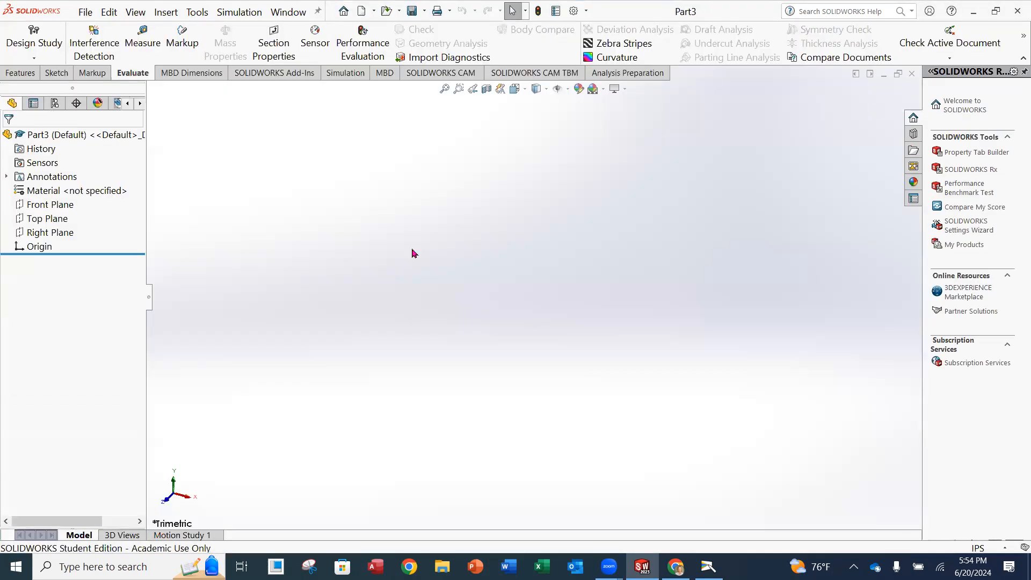
- In the new part's drafting standard properties, turn on all uppercase for notes, tables, and dimensions and hole callouts
{"action": "left_click", "coordinate": [574, 12]}
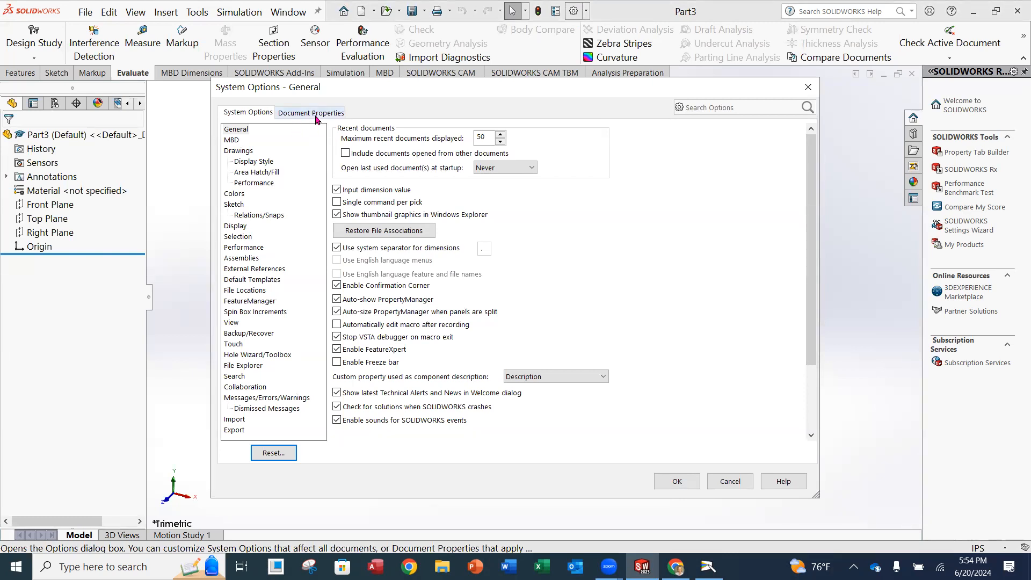
{"action": "left_click", "coordinate": [316, 115]}
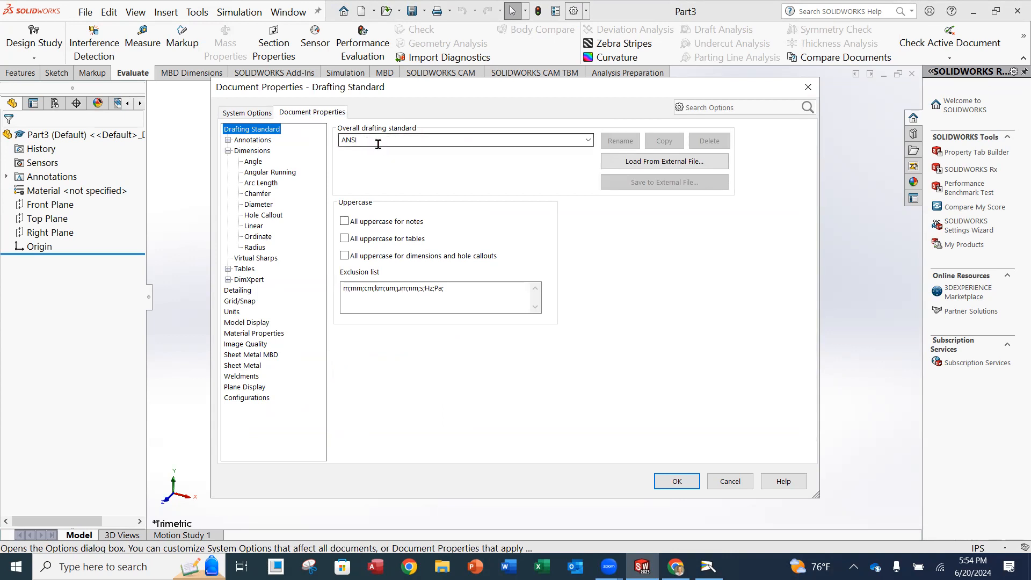
{"action": "left_click", "coordinate": [344, 222]}
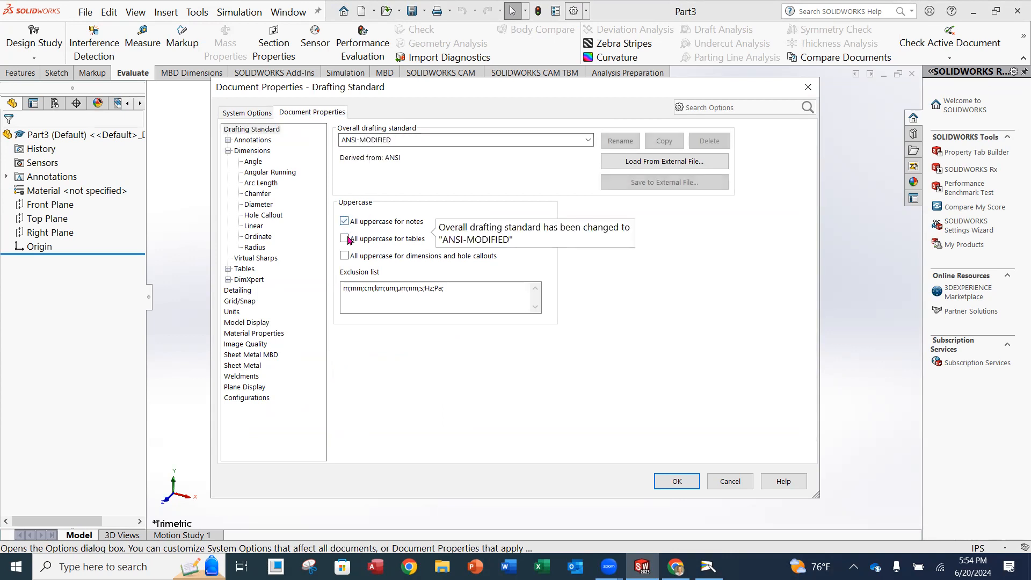
{"action": "left_click", "coordinate": [345, 239]}
{"action": "left_click", "coordinate": [344, 256]}
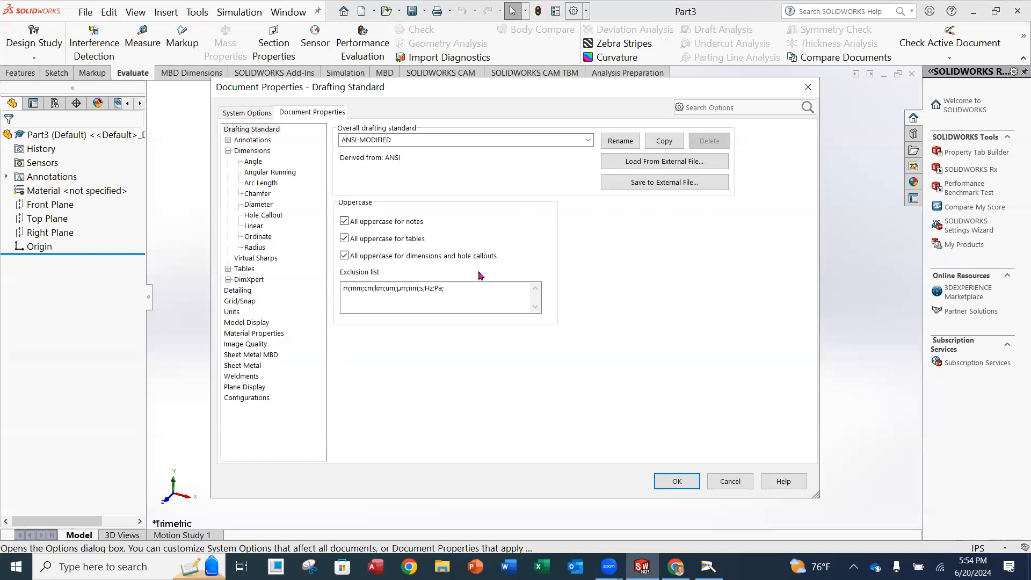
- Set the base balloons standard to ANSI in the annotation properties
{"action": "left_click", "coordinate": [228, 141]}
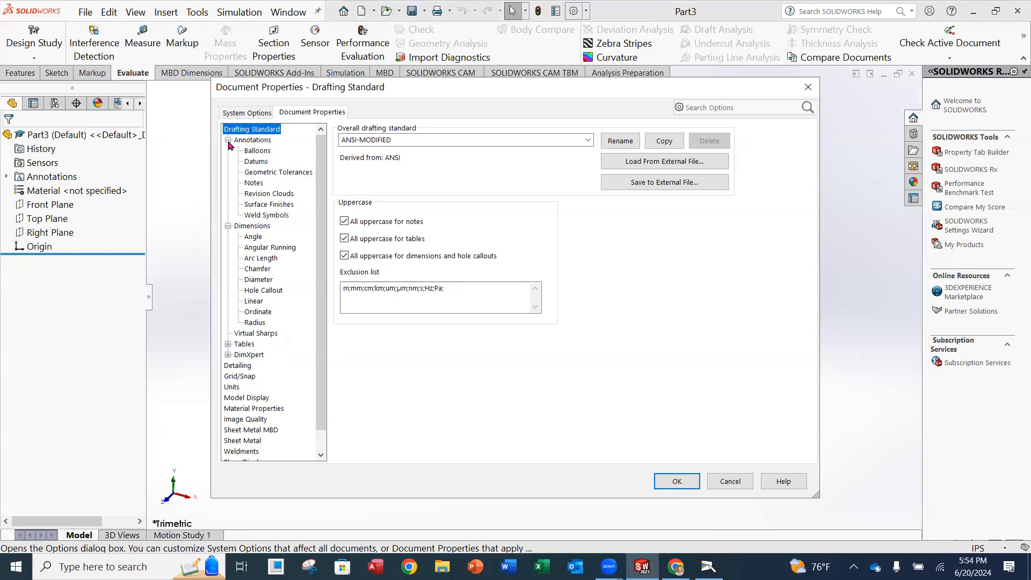
{"action": "left_click", "coordinate": [257, 151]}
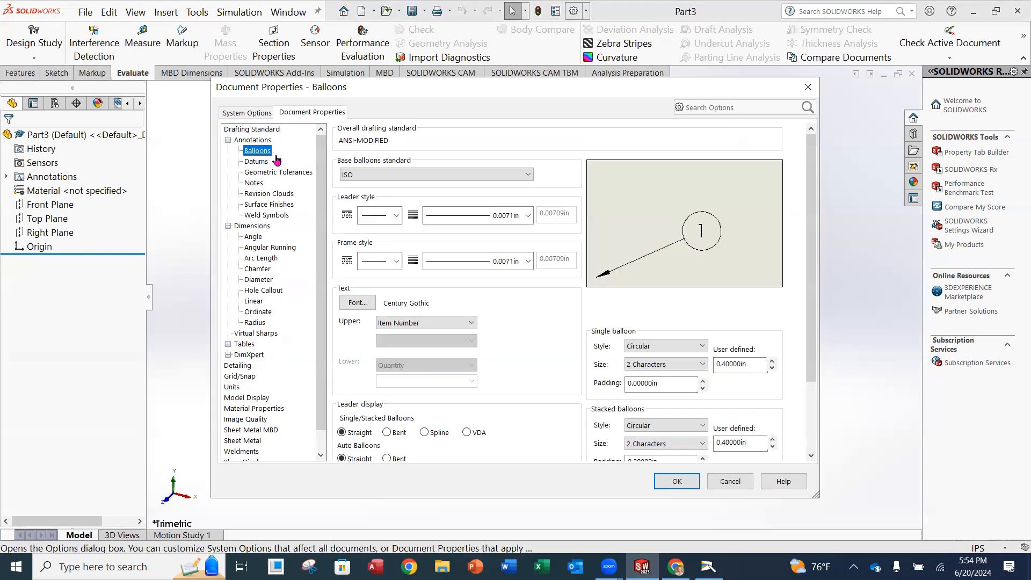
{"action": "left_click", "coordinate": [386, 175]}
{"action": "left_click", "coordinate": [387, 187]}
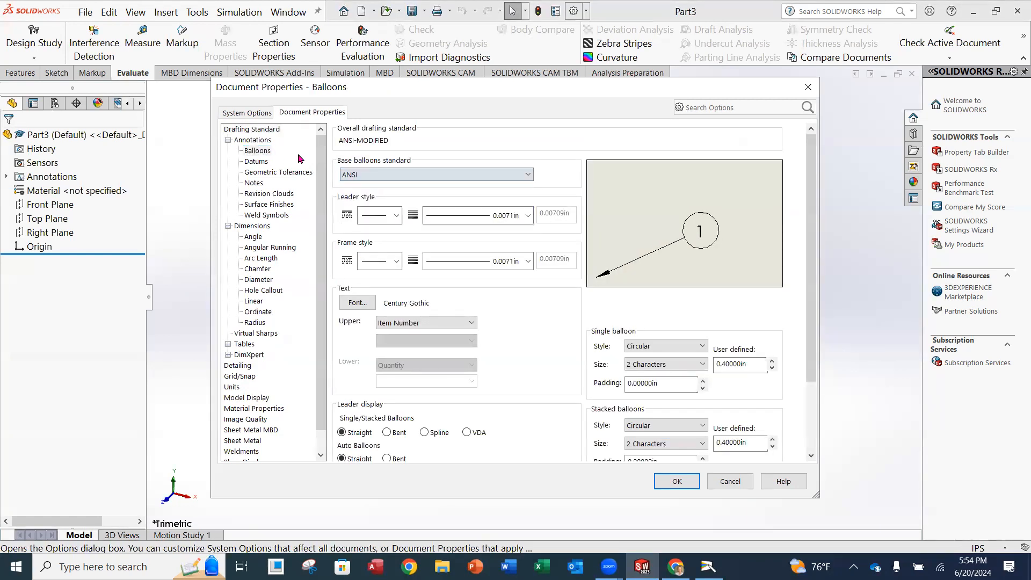
- Set the base geometric tolerance standard and the base datum standard to ANSI in the annotation properties
{"action": "left_click", "coordinate": [278, 172]}
{"action": "left_click", "coordinate": [375, 174]}
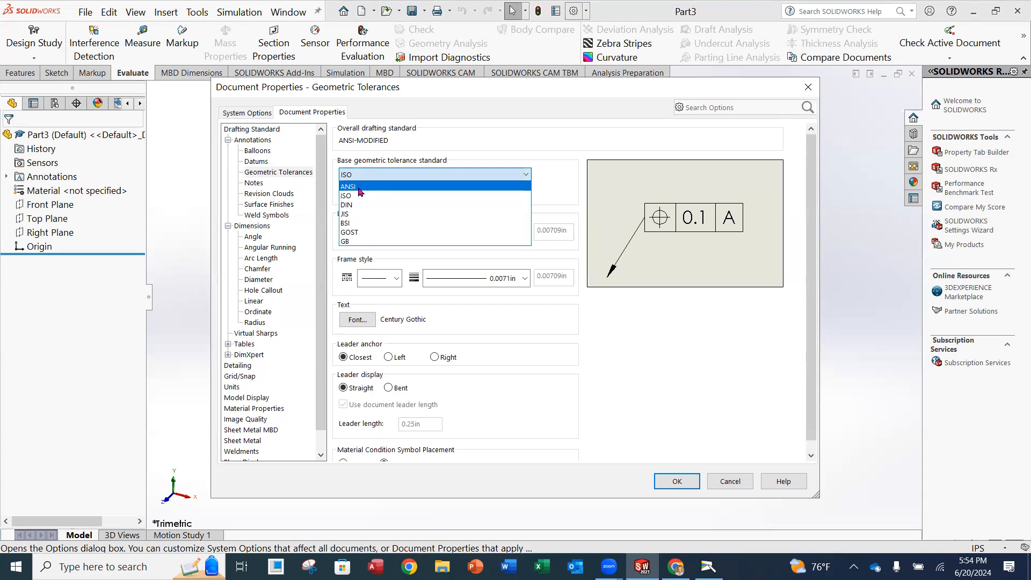
{"action": "left_click", "coordinate": [371, 187]}
{"action": "left_click", "coordinate": [264, 162]}
{"action": "left_click", "coordinate": [375, 175]}
{"action": "left_click", "coordinate": [362, 187]}
- Set the base standard for notes to ANSI and check the revision cloud settings
{"action": "left_click", "coordinate": [278, 172]}
{"action": "left_click", "coordinate": [254, 183]}
{"action": "left_click", "coordinate": [384, 176]}
{"action": "left_click", "coordinate": [370, 183]}
{"action": "left_click", "coordinate": [268, 193]}
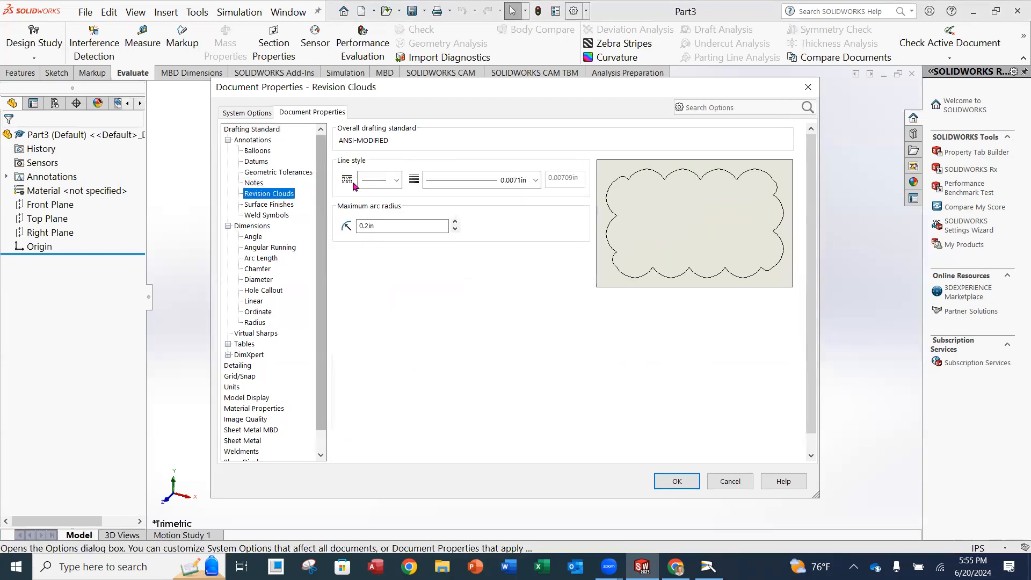
- Set the base surface finish and weld symbol standards to ANSI, and recheck the annotation settings
{"action": "left_click", "coordinate": [278, 205]}
{"action": "left_click", "coordinate": [398, 176]}
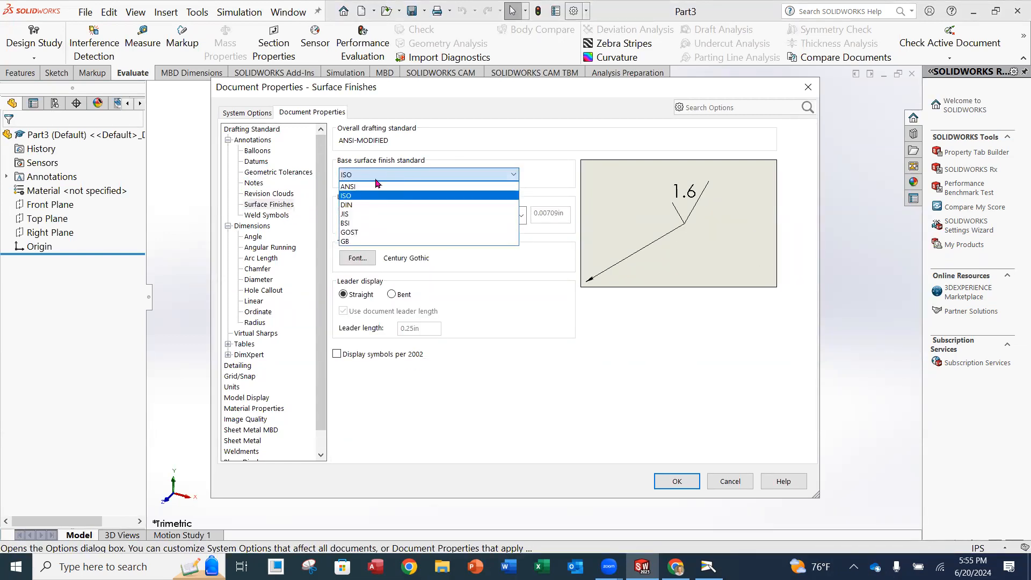
{"action": "left_click", "coordinate": [372, 188]}
{"action": "left_click", "coordinate": [267, 214]}
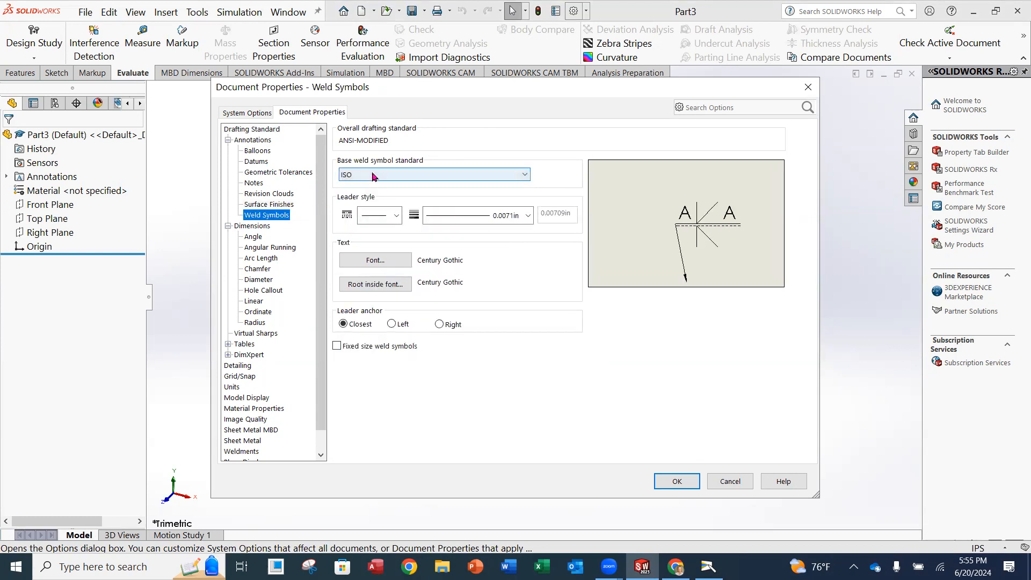
{"action": "left_click", "coordinate": [376, 176]}
{"action": "left_click", "coordinate": [368, 188]}
{"action": "left_click", "coordinate": [284, 205]}
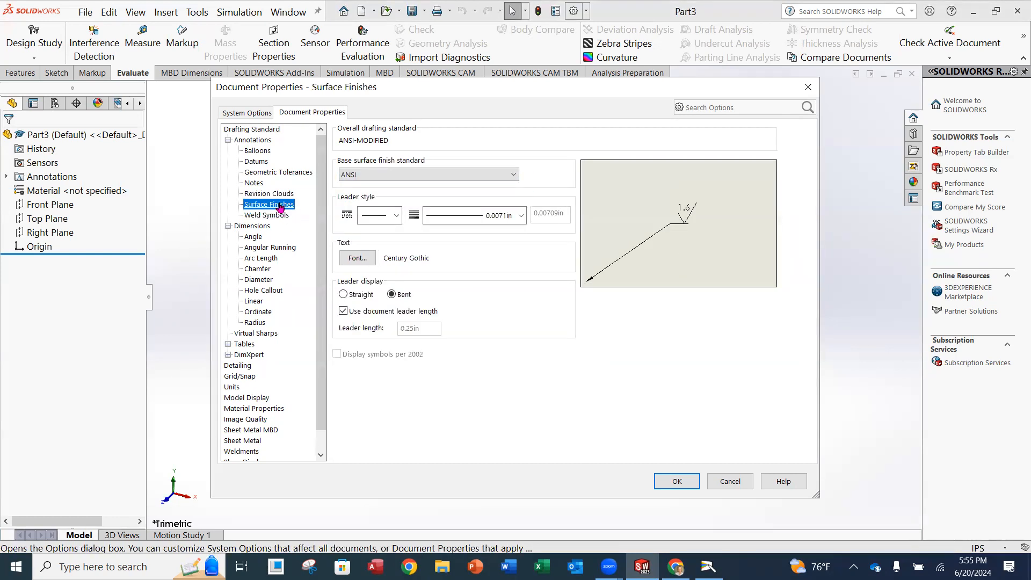
{"action": "left_click", "coordinate": [269, 194]}
{"action": "left_click", "coordinate": [258, 153]}
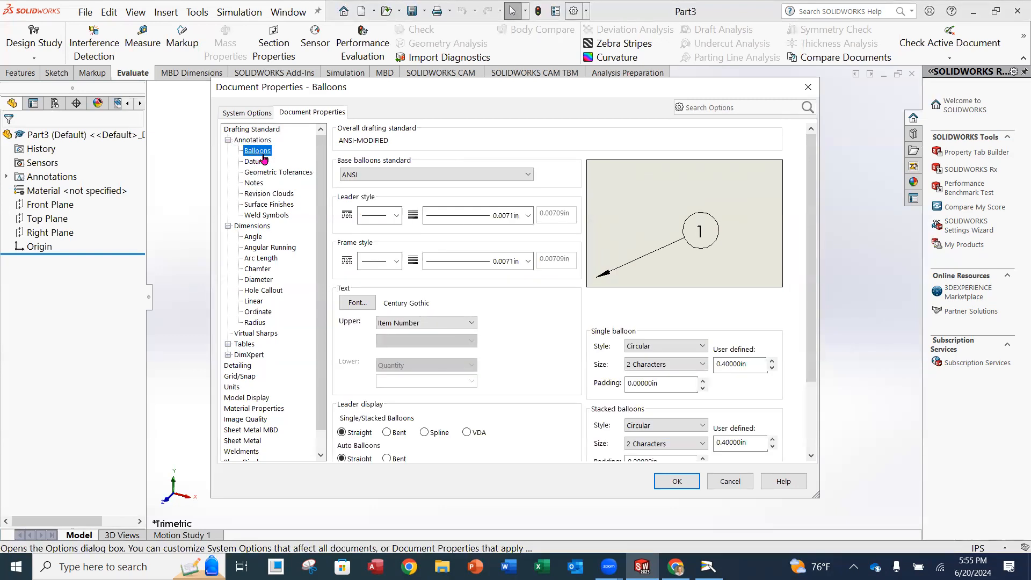
- Set the base angle and angular running dimension standards to ANSI
{"action": "left_click", "coordinate": [227, 141]}
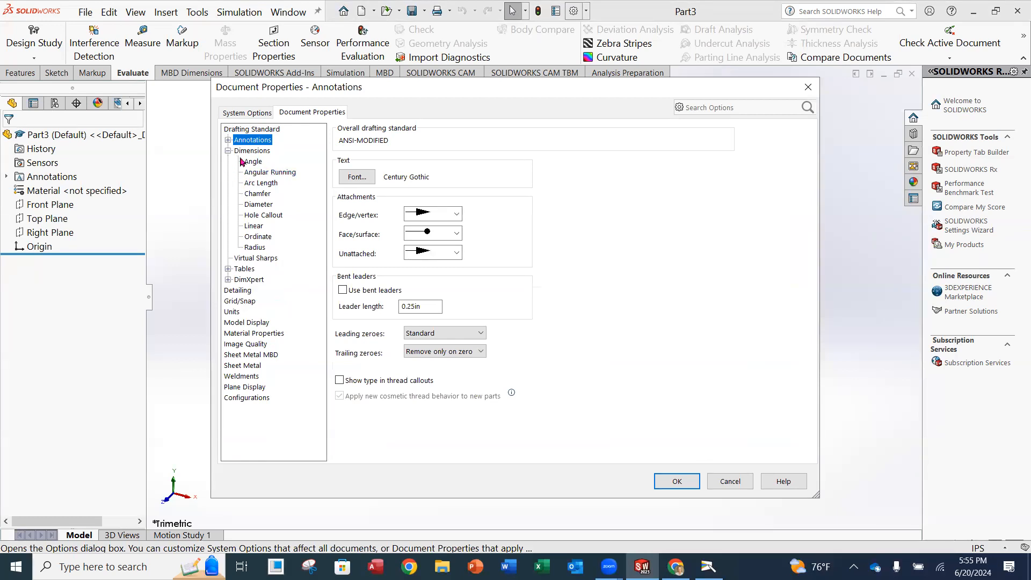
{"action": "left_click", "coordinate": [253, 162]}
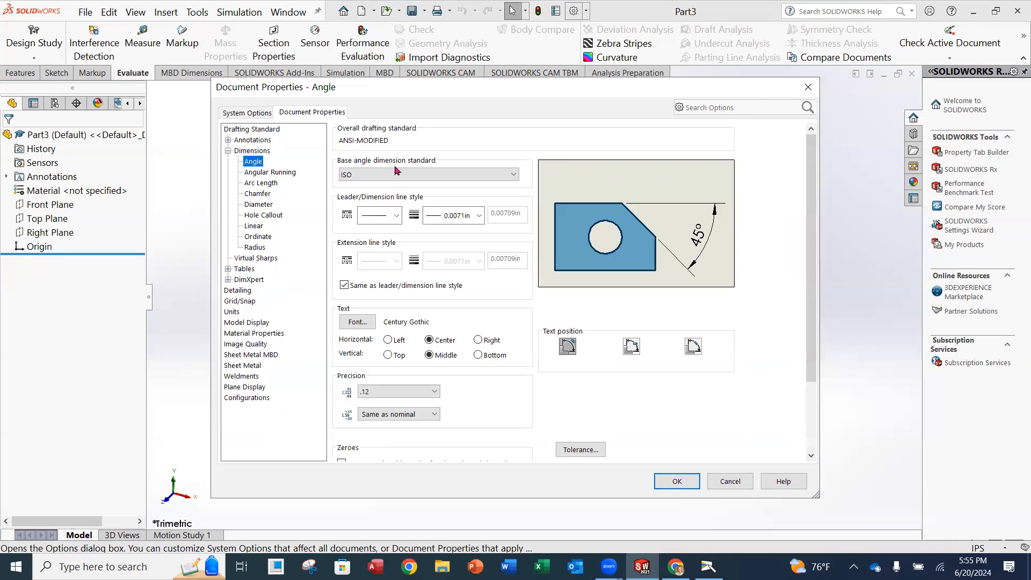
{"action": "left_click", "coordinate": [398, 175]}
{"action": "left_click", "coordinate": [390, 187]}
{"action": "left_click", "coordinate": [269, 173]}
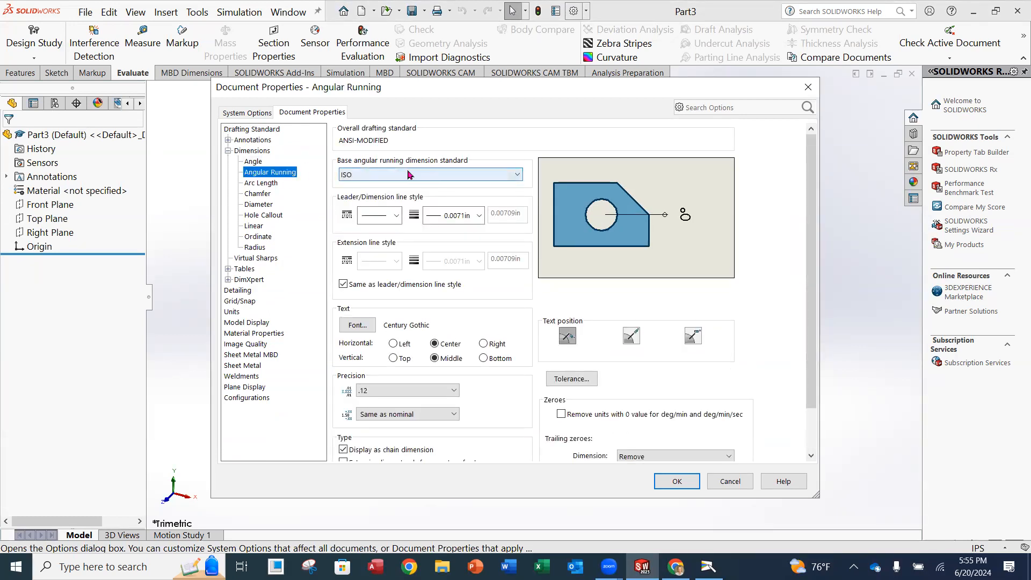
{"action": "left_click", "coordinate": [385, 175]}
{"action": "left_click", "coordinate": [385, 187]}
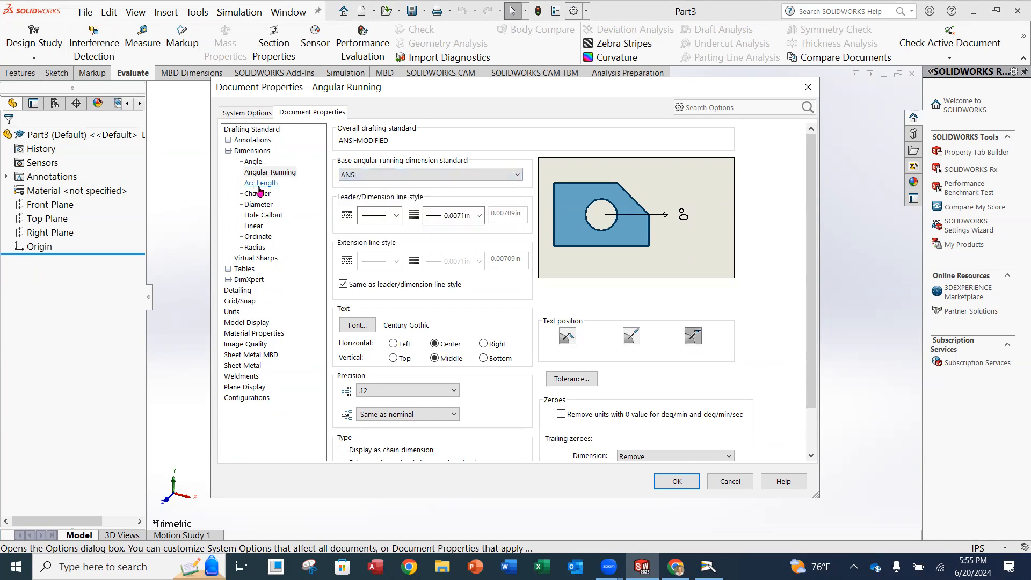
- Set the base arc length and chamfer dimension standards to ANSI
{"action": "left_click", "coordinate": [261, 183]}
{"action": "left_click", "coordinate": [385, 175]}
{"action": "left_click", "coordinate": [386, 187]}
{"action": "left_click", "coordinate": [257, 193]}
{"action": "left_click", "coordinate": [378, 175]}
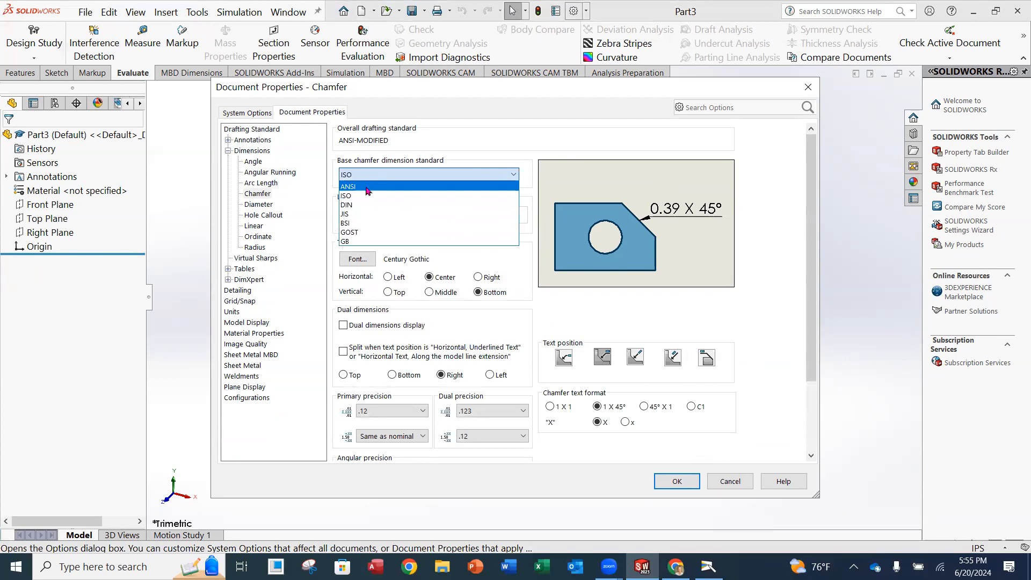
{"action": "left_click", "coordinate": [370, 188]}
- Set the base diameter dimension standard and the base hole callout standard to ANSI
{"action": "left_click", "coordinate": [258, 204]}
{"action": "left_click", "coordinate": [376, 175]}
{"action": "left_click", "coordinate": [376, 187]}
{"action": "left_click", "coordinate": [263, 215]}
{"action": "left_click", "coordinate": [372, 178]}
{"action": "left_click", "coordinate": [361, 188]}
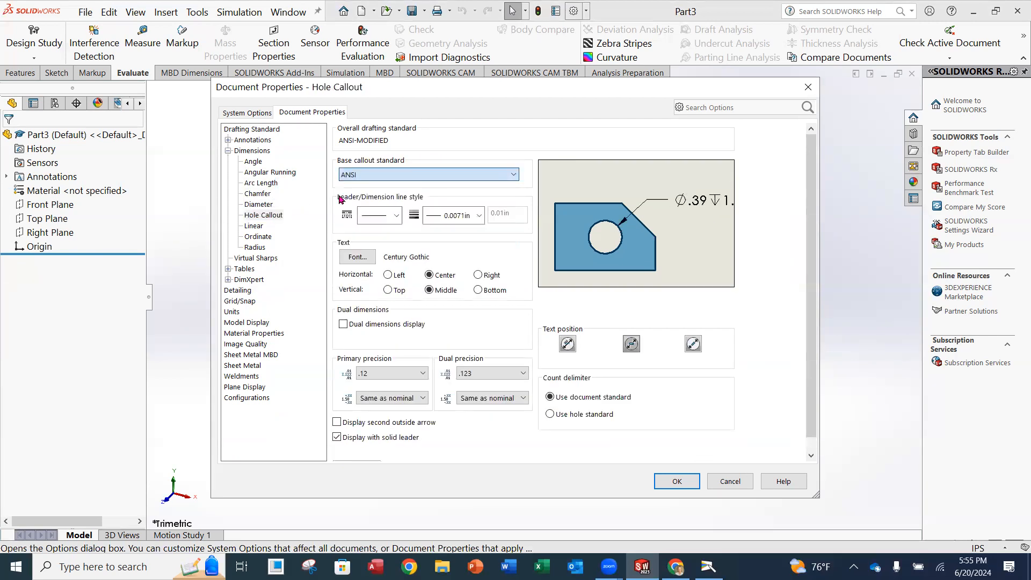
- Set the base linear dimension standard to ANSI and choose the third text position style for linear dimensions
{"action": "left_click", "coordinate": [254, 225]}
{"action": "left_click", "coordinate": [378, 177]}
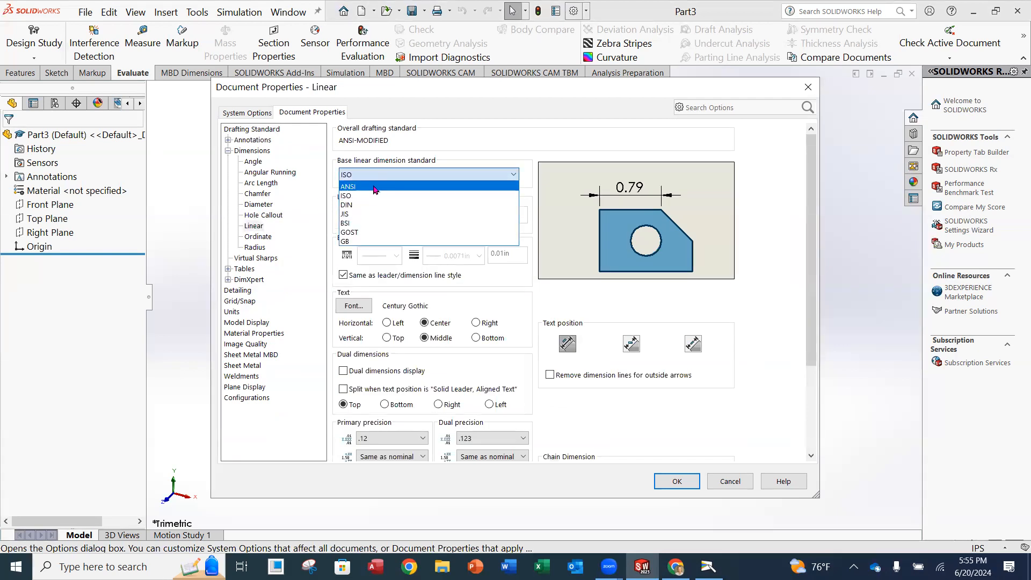
{"action": "left_click", "coordinate": [376, 189]}
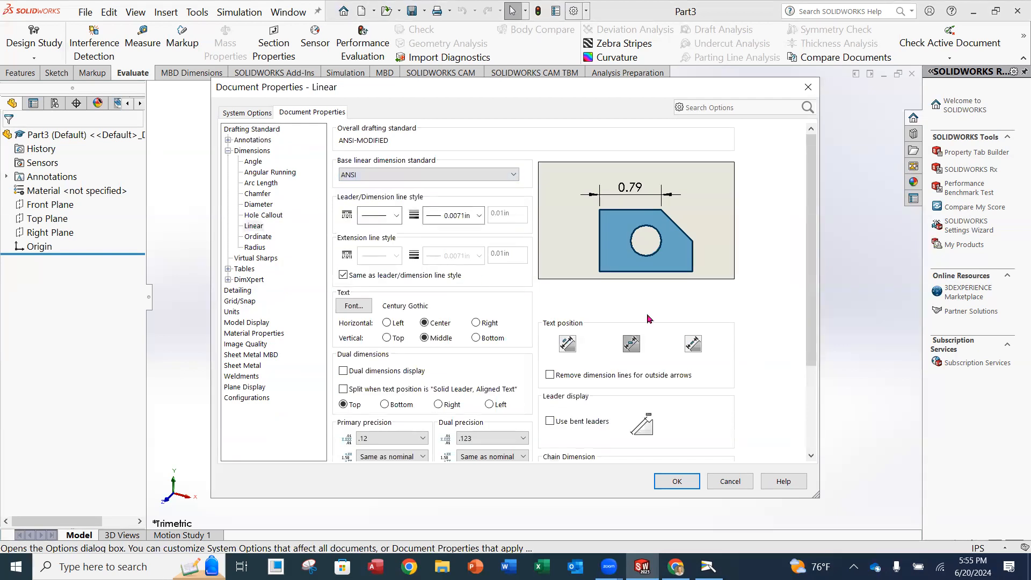
{"action": "left_click", "coordinate": [698, 349]}
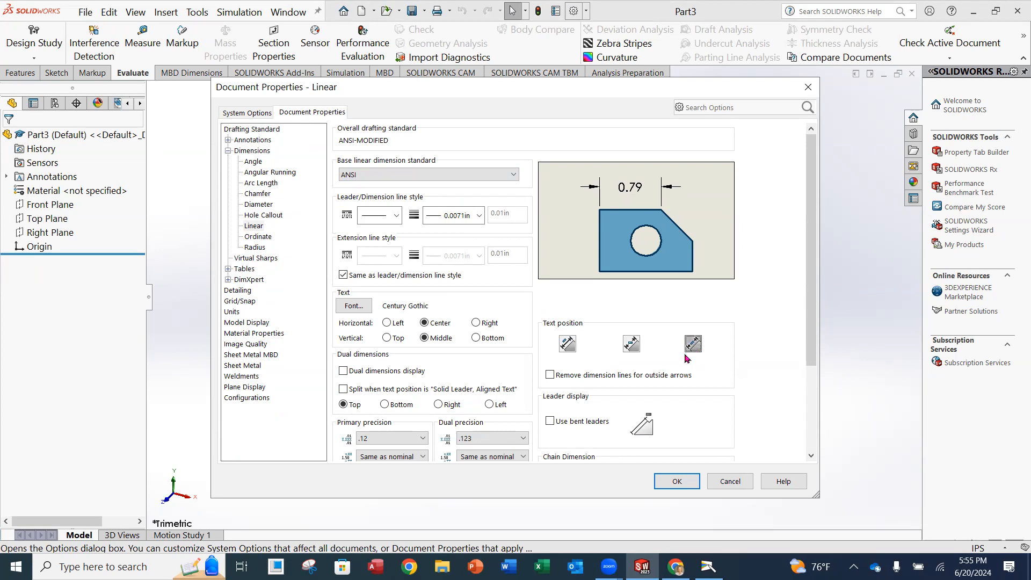
{"action": "left_click", "coordinate": [258, 237]}
{"action": "left_click", "coordinate": [252, 227]}
- Set the base ordinate and radial dimension standards to ANSI
{"action": "left_click", "coordinate": [258, 238]}
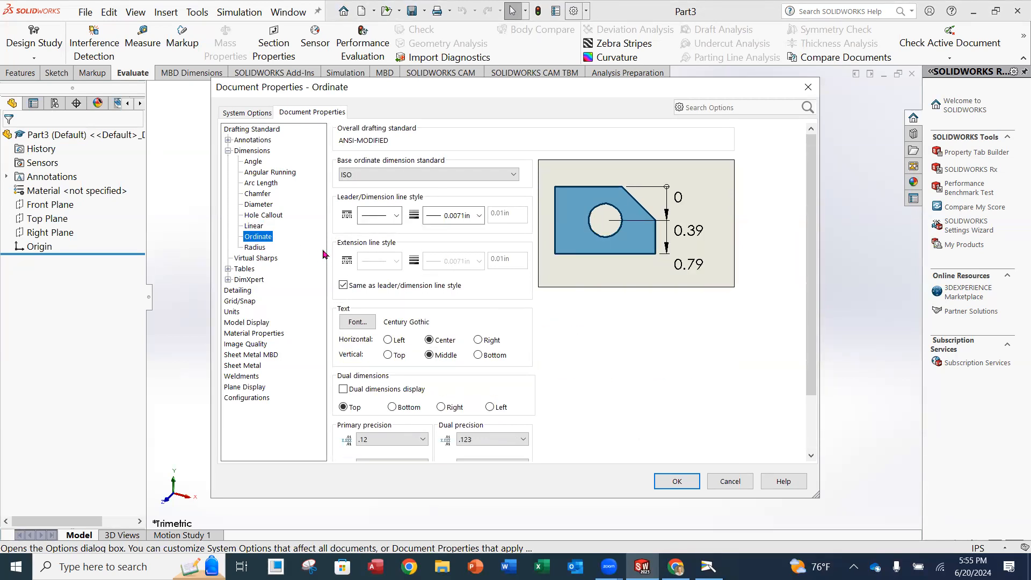
{"action": "left_click", "coordinate": [375, 177]}
{"action": "left_click", "coordinate": [349, 195]}
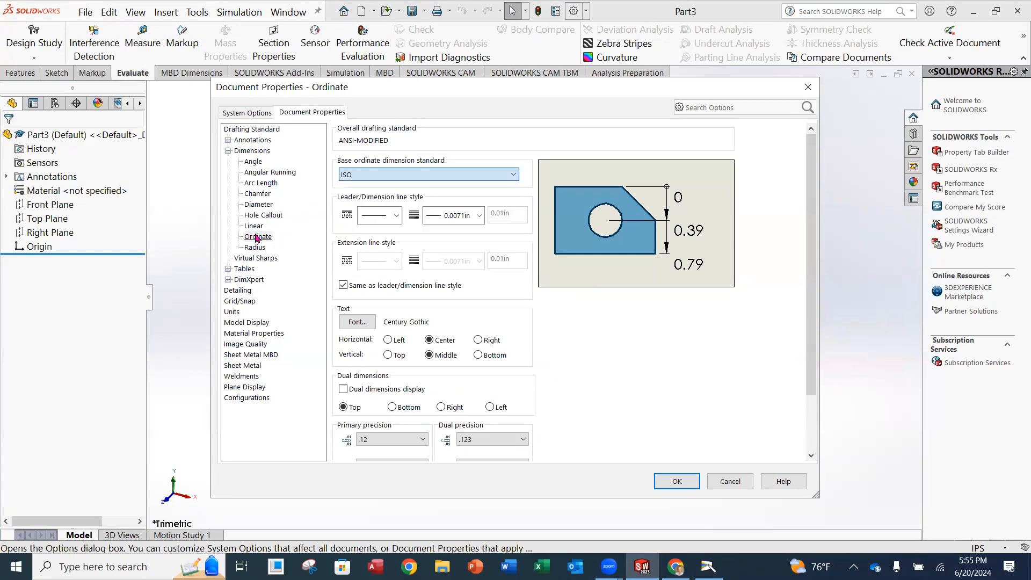
{"action": "left_click", "coordinate": [383, 175]}
{"action": "left_click", "coordinate": [384, 186]}
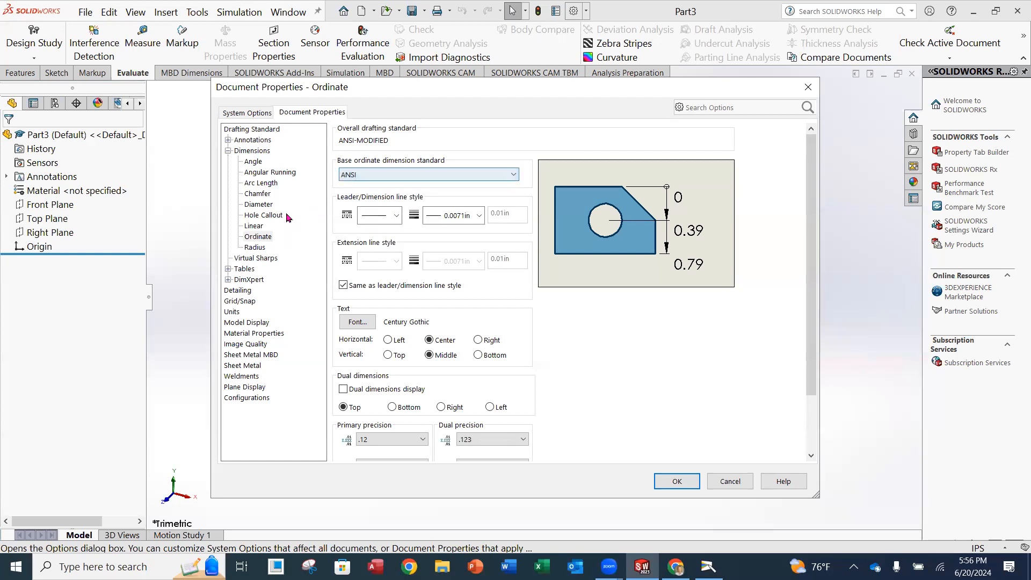
{"action": "left_click", "coordinate": [253, 247]}
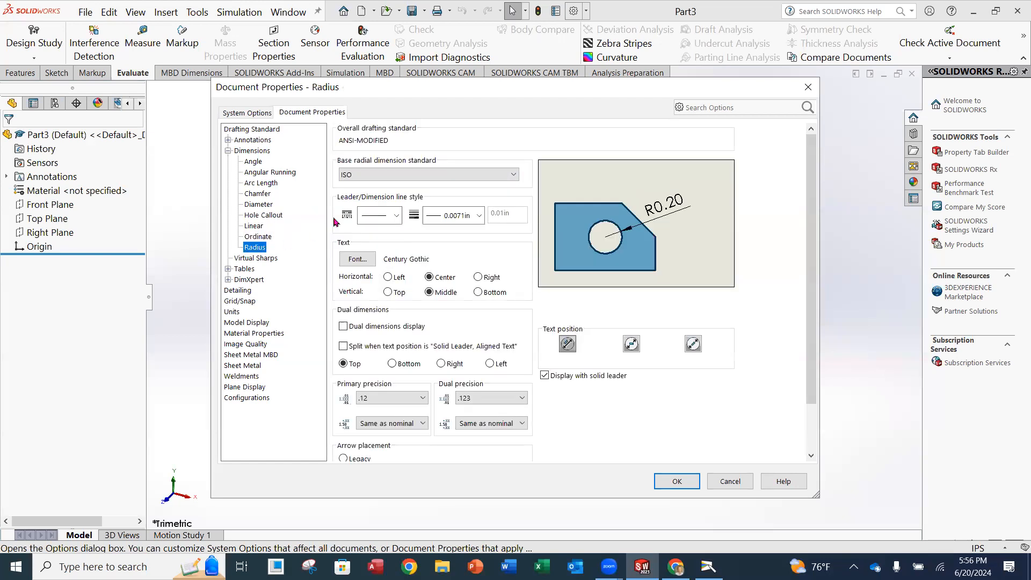
{"action": "left_click", "coordinate": [380, 177]}
{"action": "left_click", "coordinate": [382, 186]}
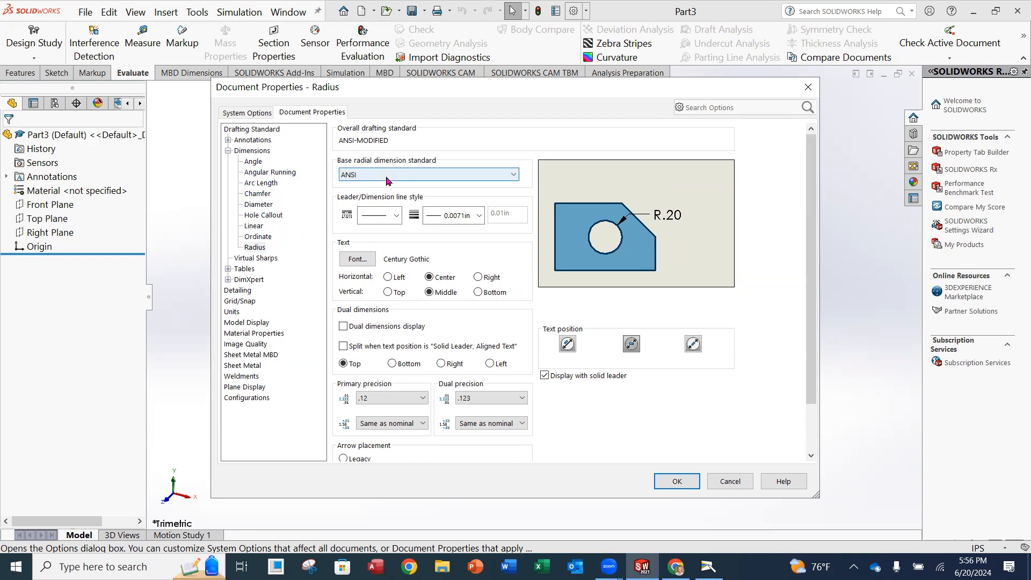
{"action": "left_click", "coordinate": [228, 152]}
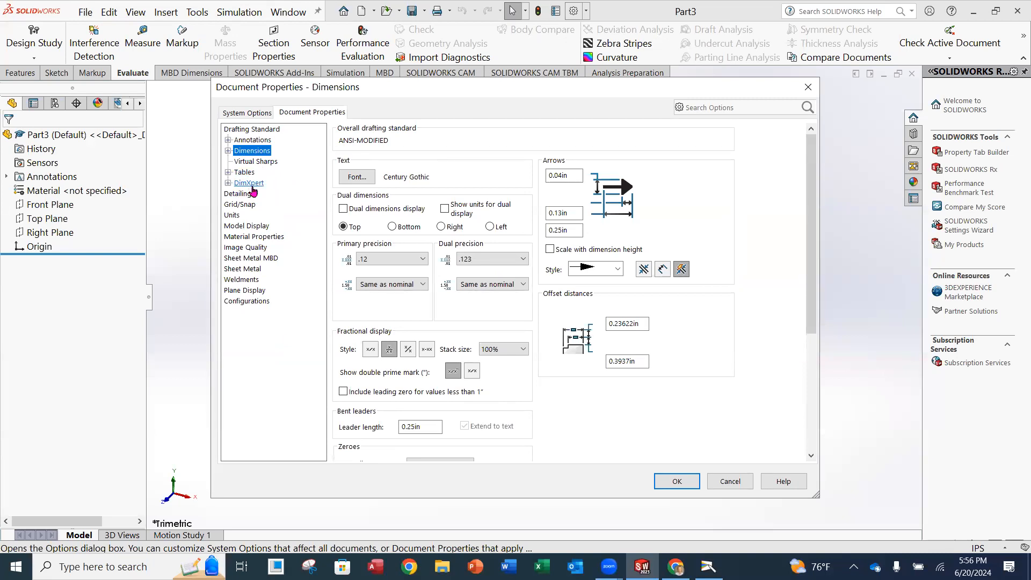
- Set the unit system to MMGS (millimeter, gram, second) and the basic length decimals to .12
{"action": "left_click", "coordinate": [251, 198]}
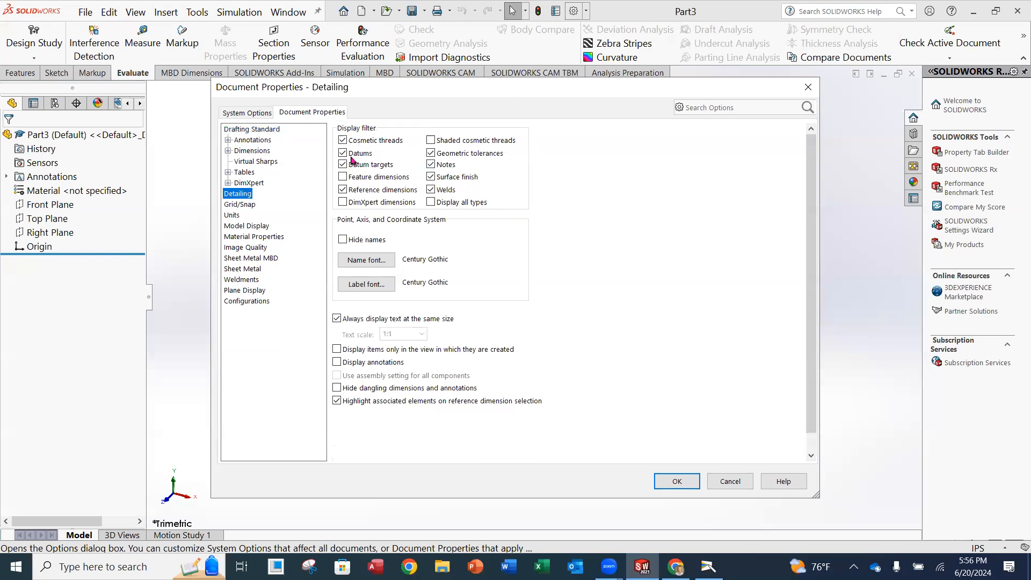
{"action": "left_click", "coordinate": [232, 215]}
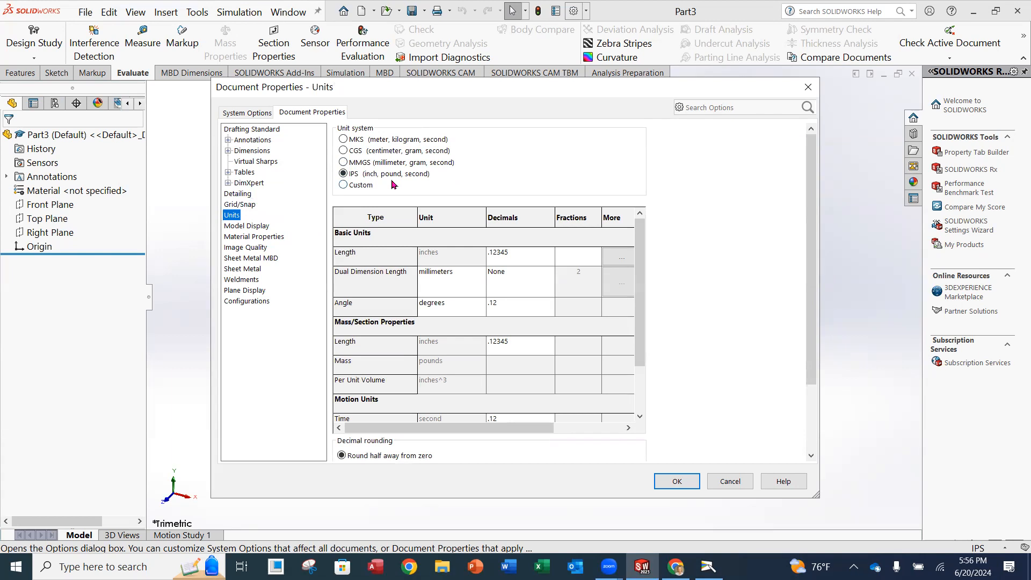
{"action": "left_click", "coordinate": [343, 162]}
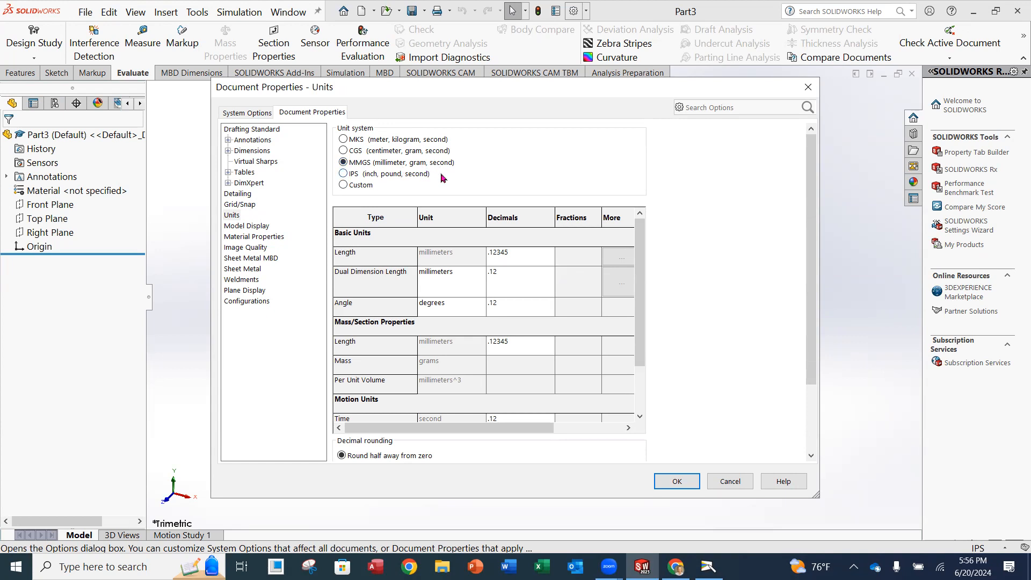
{"action": "left_click", "coordinate": [527, 257]}
{"action": "left_click", "coordinate": [549, 254]}
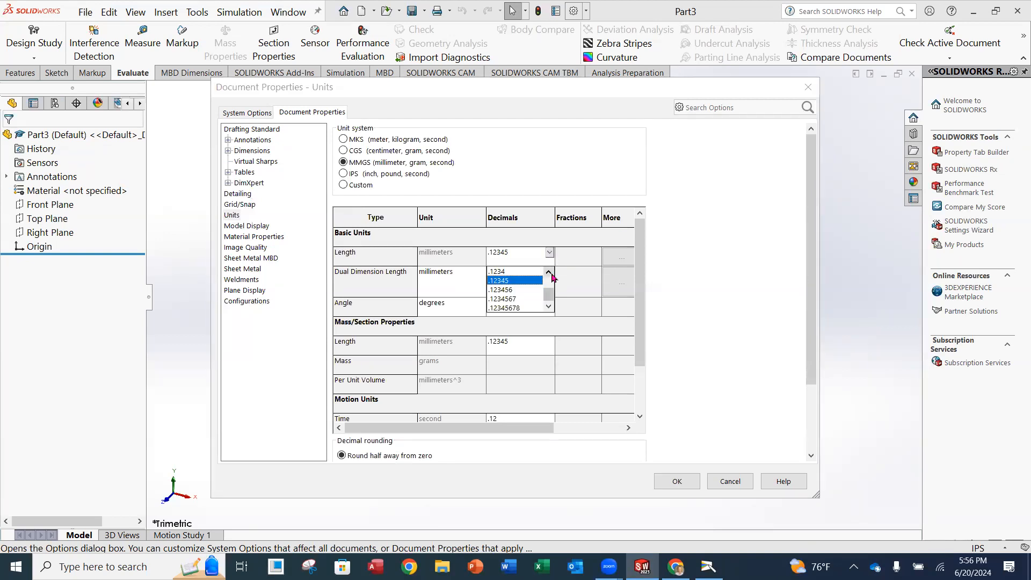
{"action": "scroll", "coordinate": [516, 290], "scroll_direction": "up", "scroll_amount": 2}
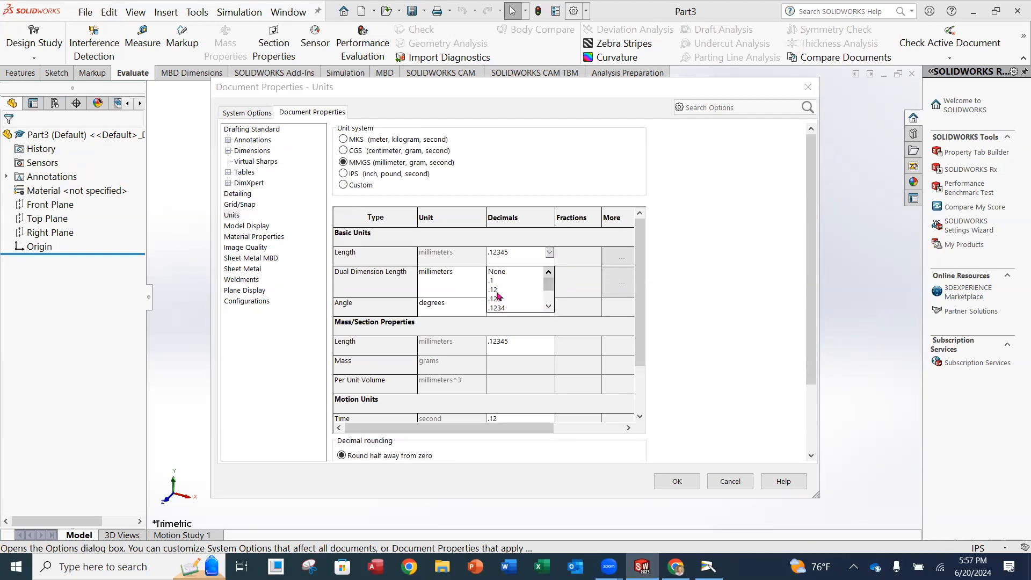
{"action": "left_click", "coordinate": [493, 290]}
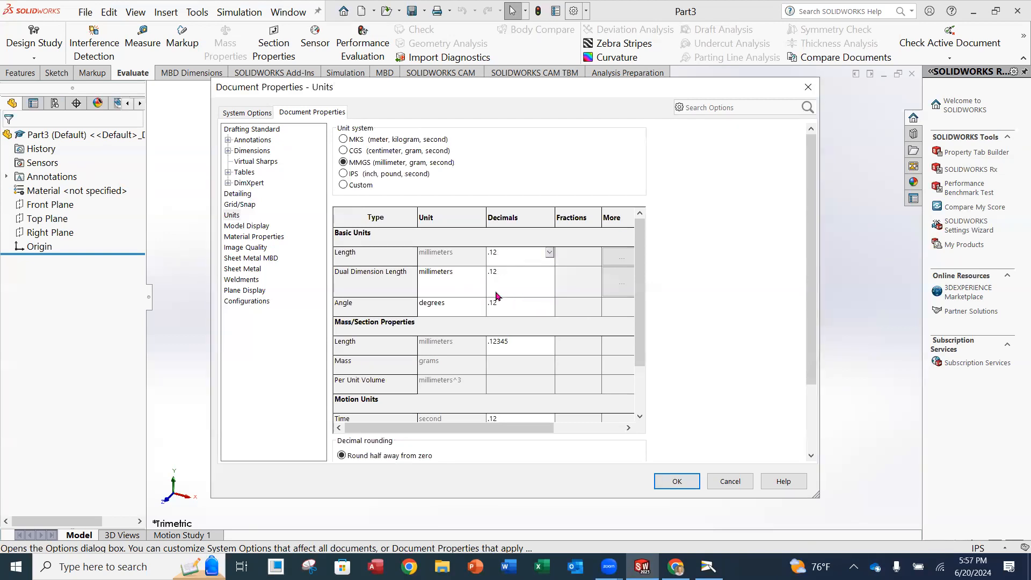
- Set the length decimals for mass/section properties to .12
{"action": "left_click", "coordinate": [534, 346]}
{"action": "scroll", "coordinate": [516, 376], "scroll_direction": "up", "scroll_amount": 3}
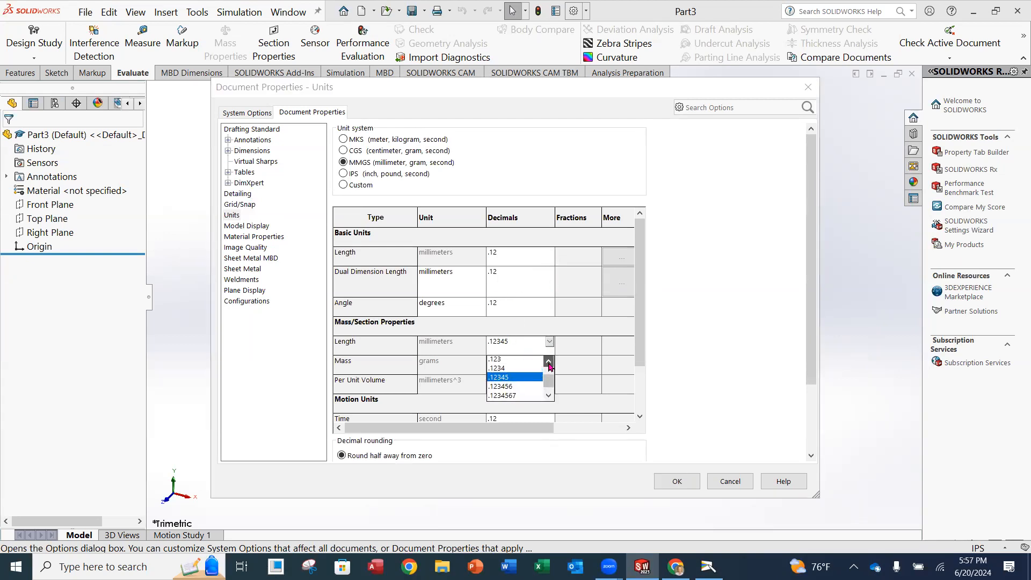
{"action": "left_click", "coordinate": [505, 370]}
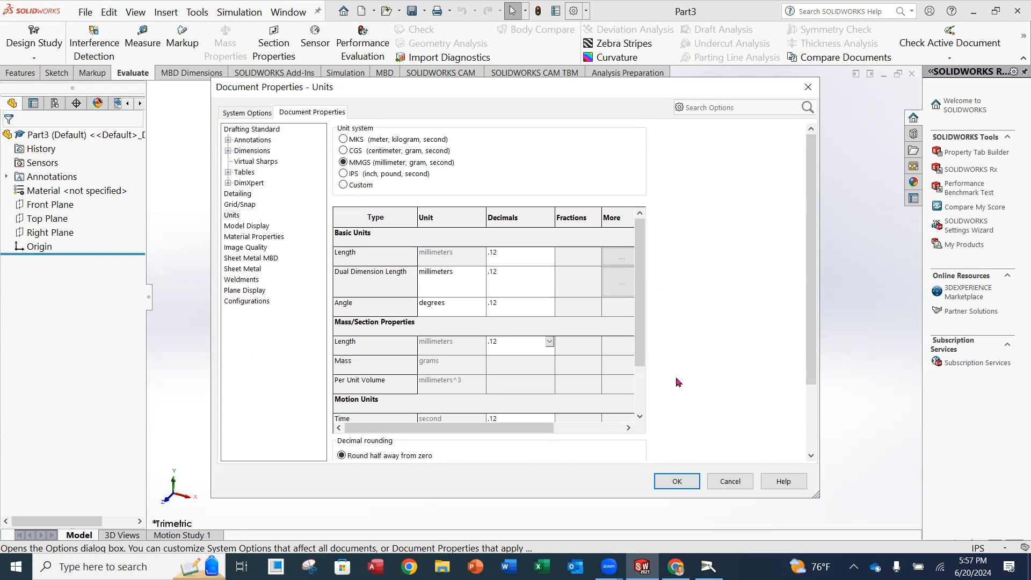
- Set the primary precision for dimensions to .1 and accept the document properties
{"action": "left_click", "coordinate": [257, 152]}
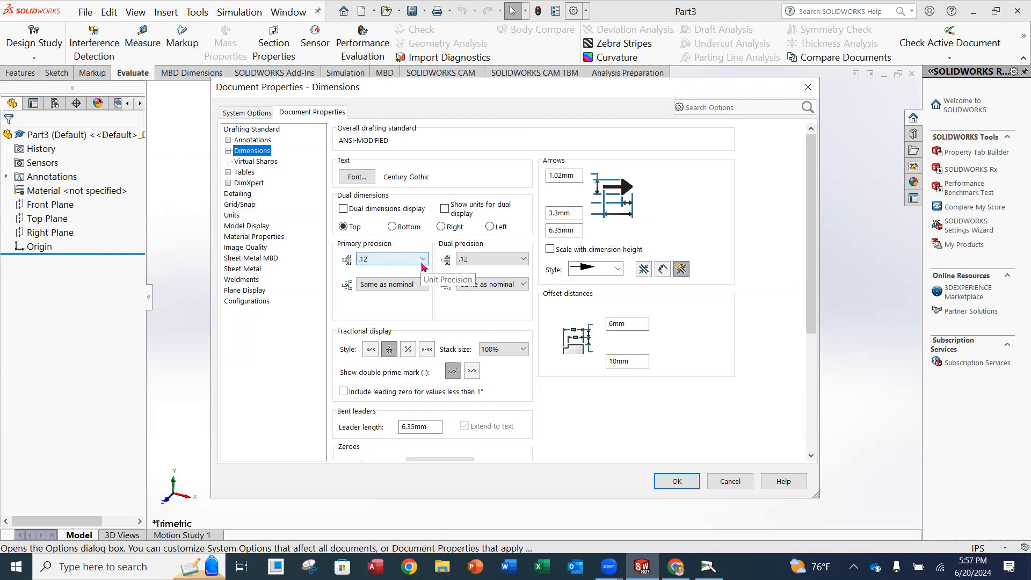
{"action": "left_click", "coordinate": [424, 260]}
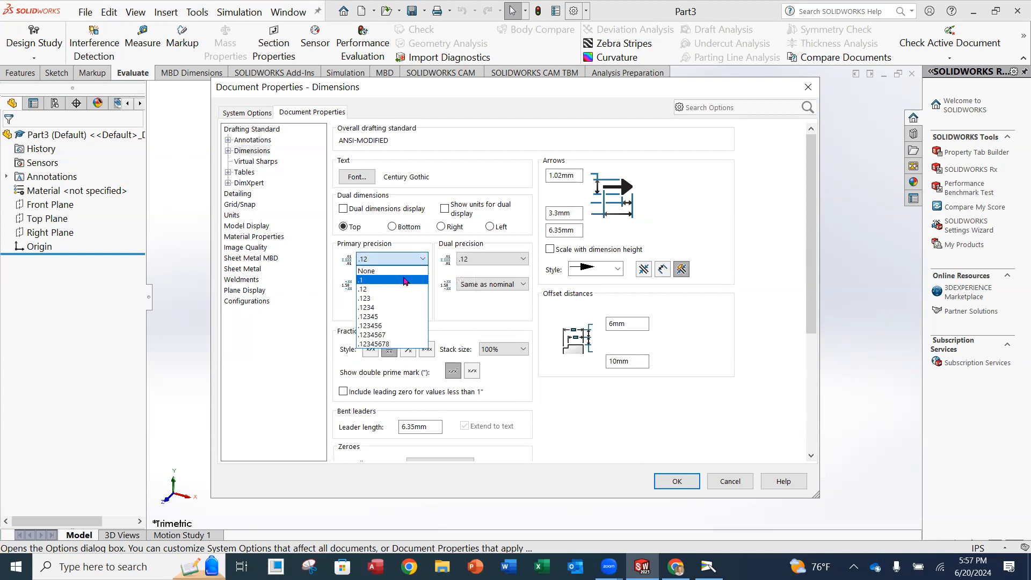
{"action": "left_click", "coordinate": [405, 280]}
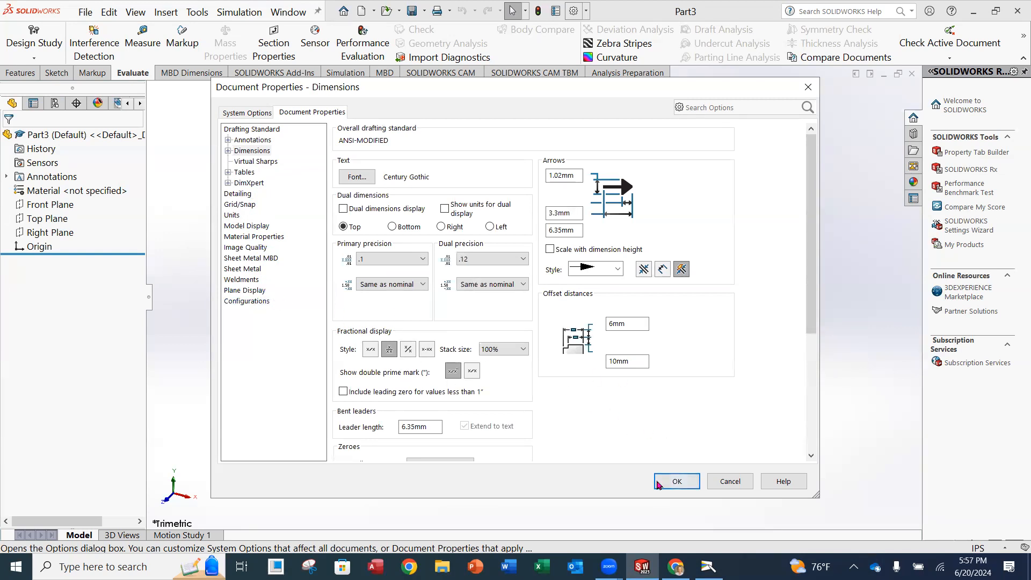
{"action": "left_click", "coordinate": [661, 483]}
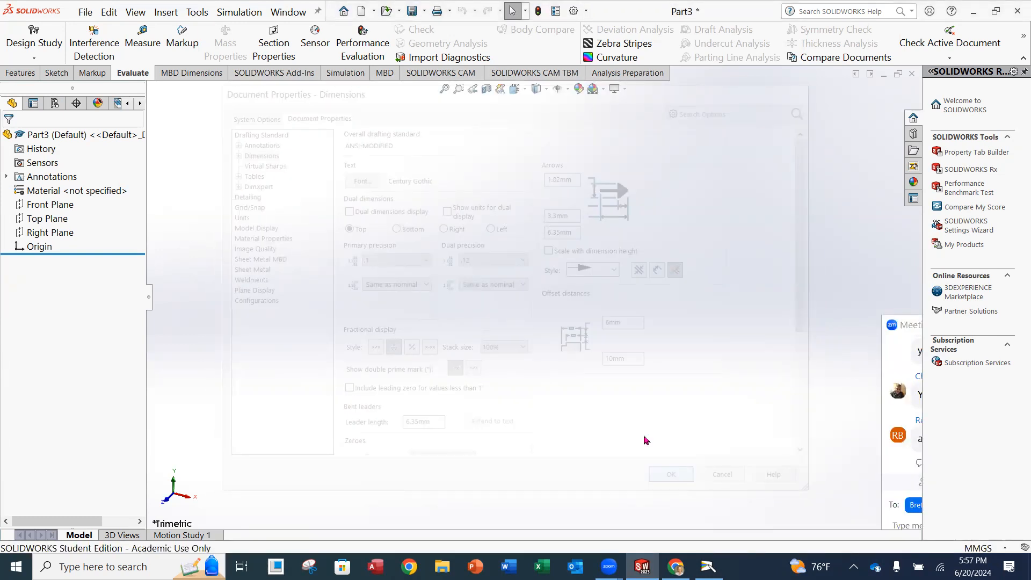
- Set the text position of linear dimensions to broken leader with horizontal text and accept the document properties
{"action": "left_click", "coordinate": [574, 11]}
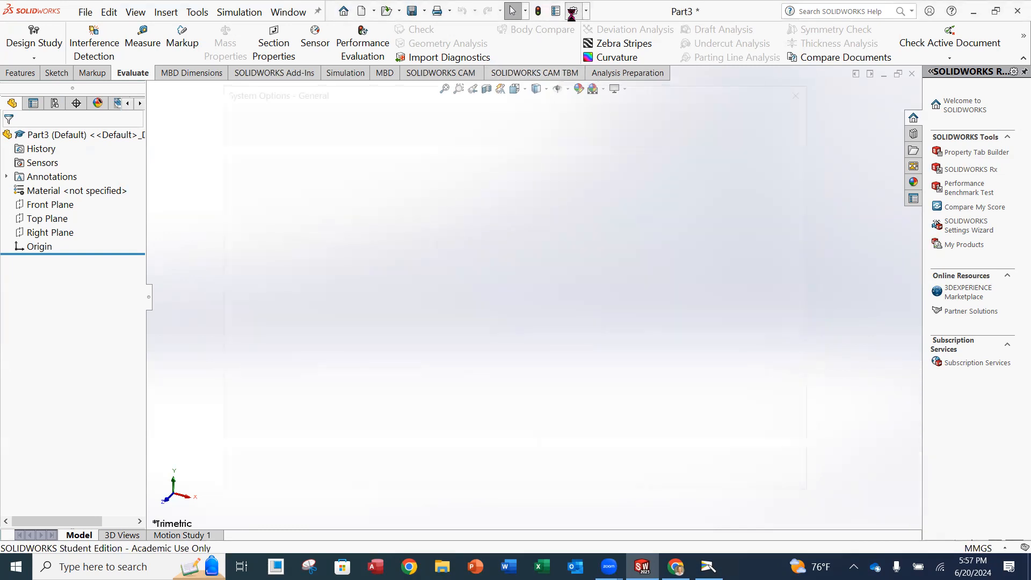
{"action": "left_click", "coordinate": [311, 114]}
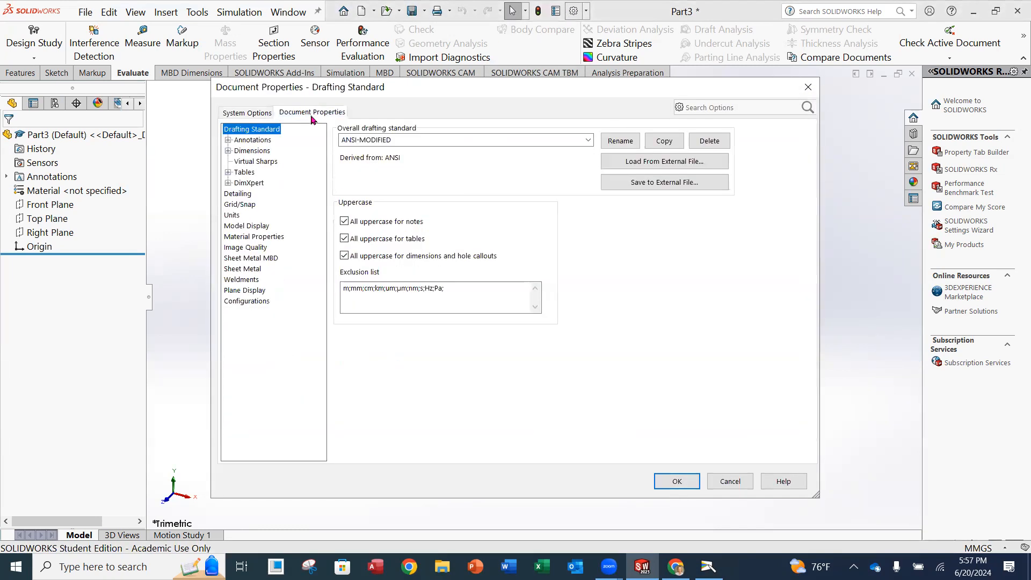
{"action": "left_click", "coordinate": [228, 153]}
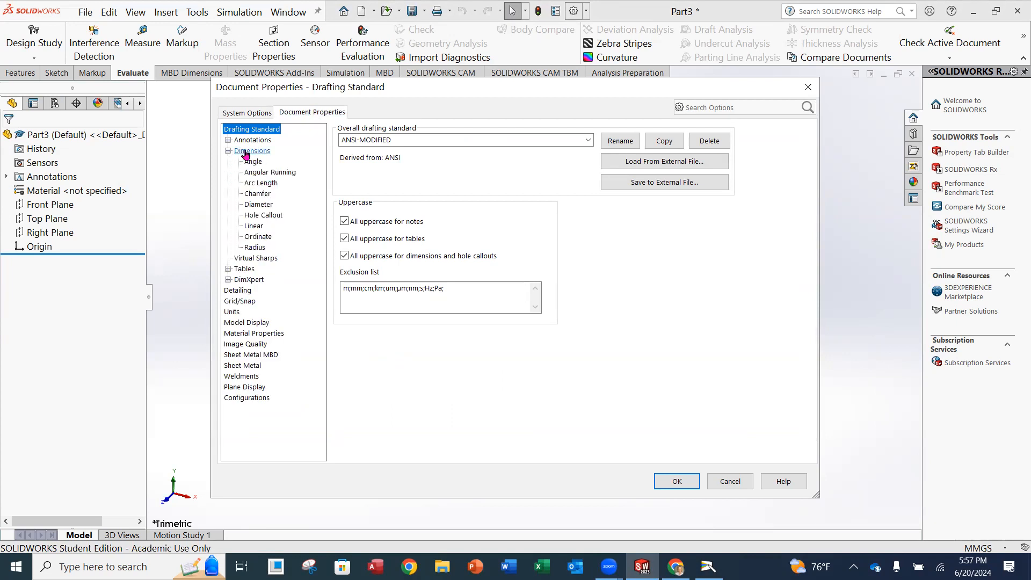
{"action": "left_click", "coordinate": [254, 226]}
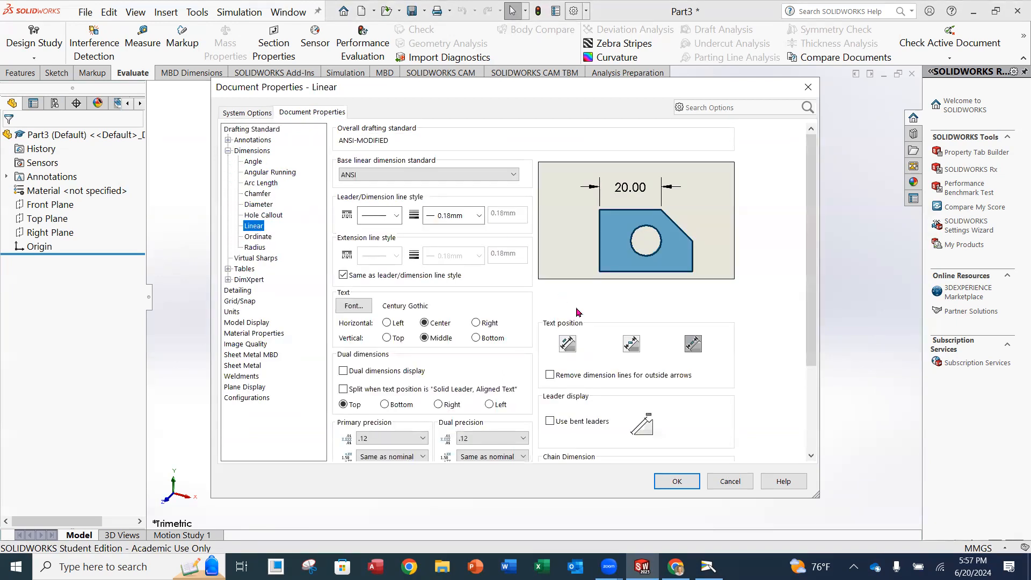
{"action": "left_click", "coordinate": [633, 348]}
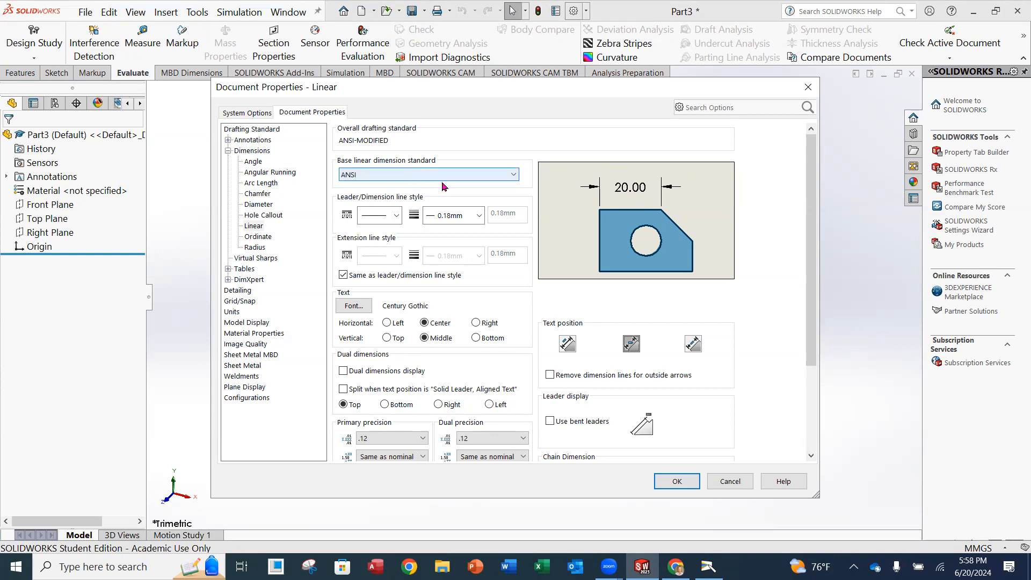
{"action": "left_click", "coordinate": [667, 484]}
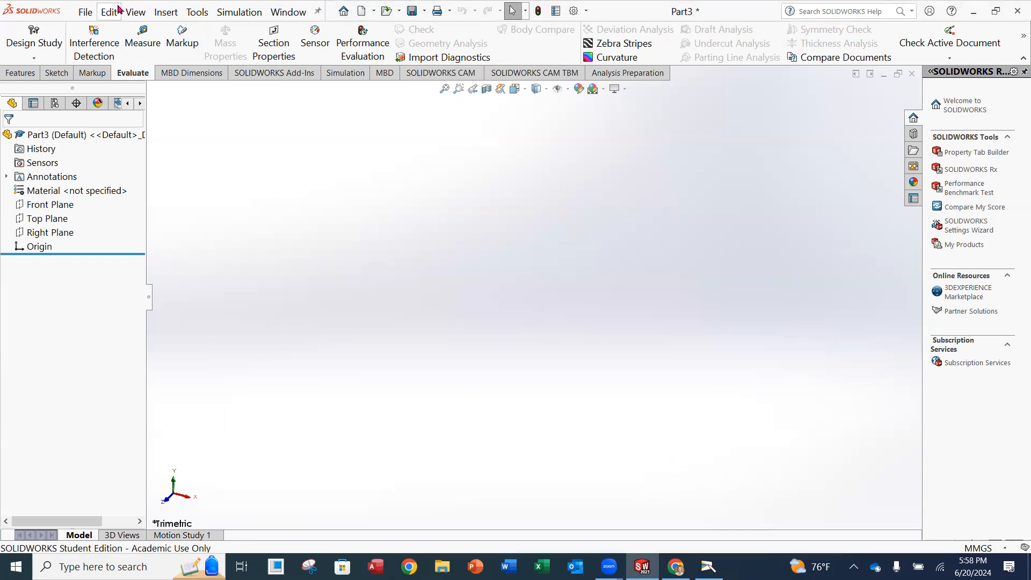
- Start saving the part under a new name in the SOLIDWORKS_TEMPLATES folder inside Mech Design Courses
{"action": "left_click", "coordinate": [85, 12]}
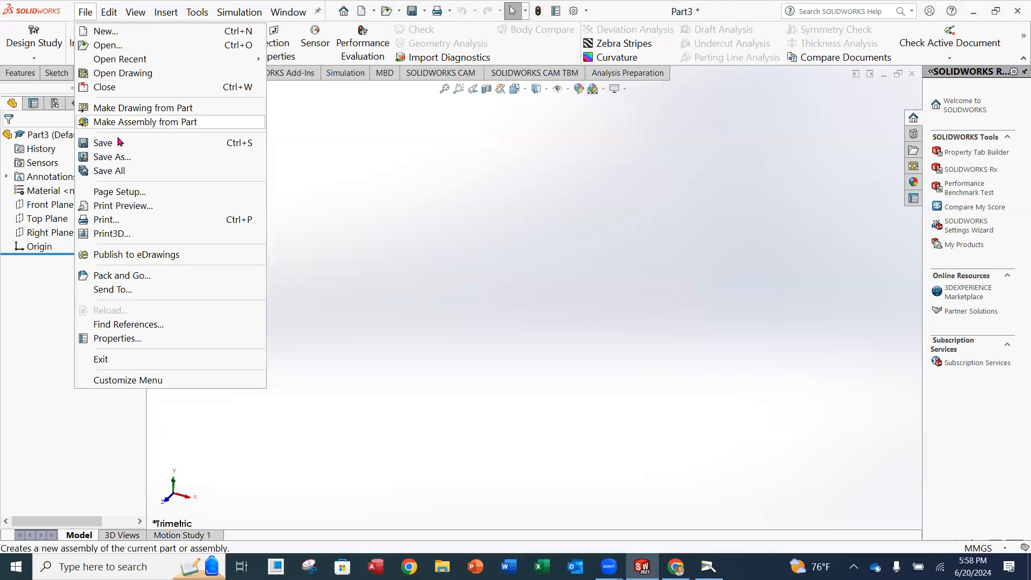
{"action": "left_click", "coordinate": [108, 157]}
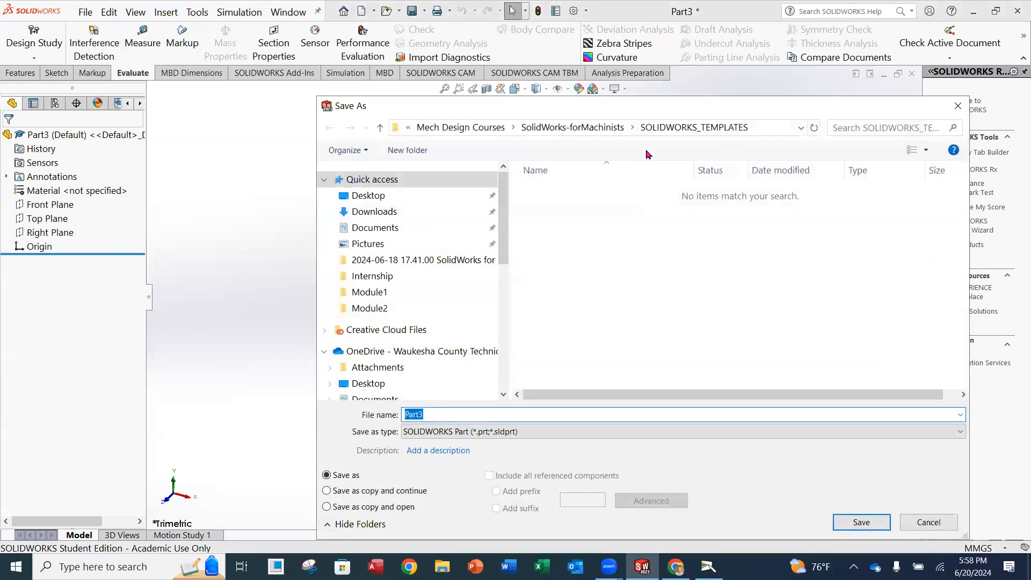
{"action": "left_click", "coordinate": [578, 129]}
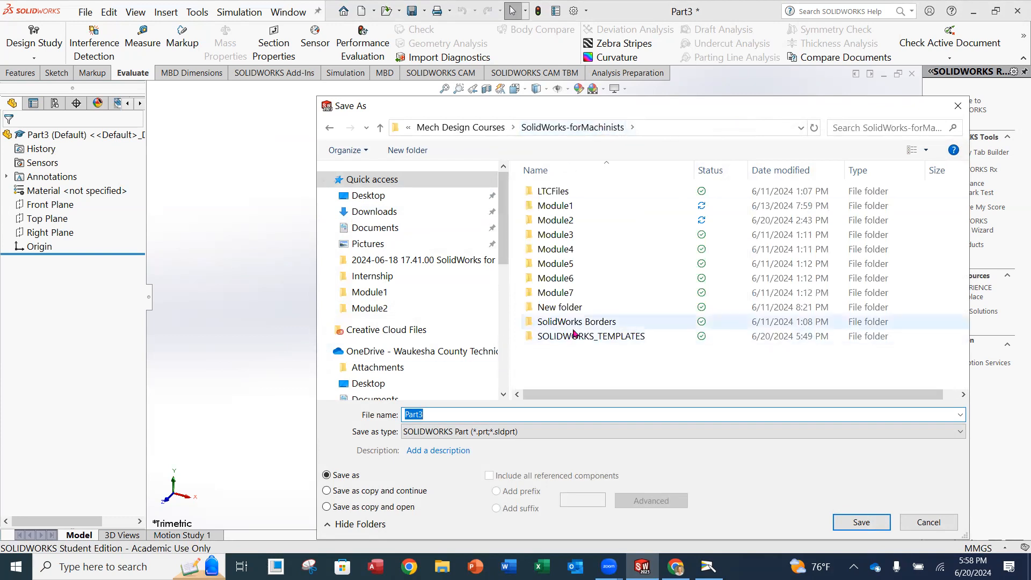
{"action": "scroll", "coordinate": [380, 358], "scroll_direction": "down", "scroll_amount": 2}
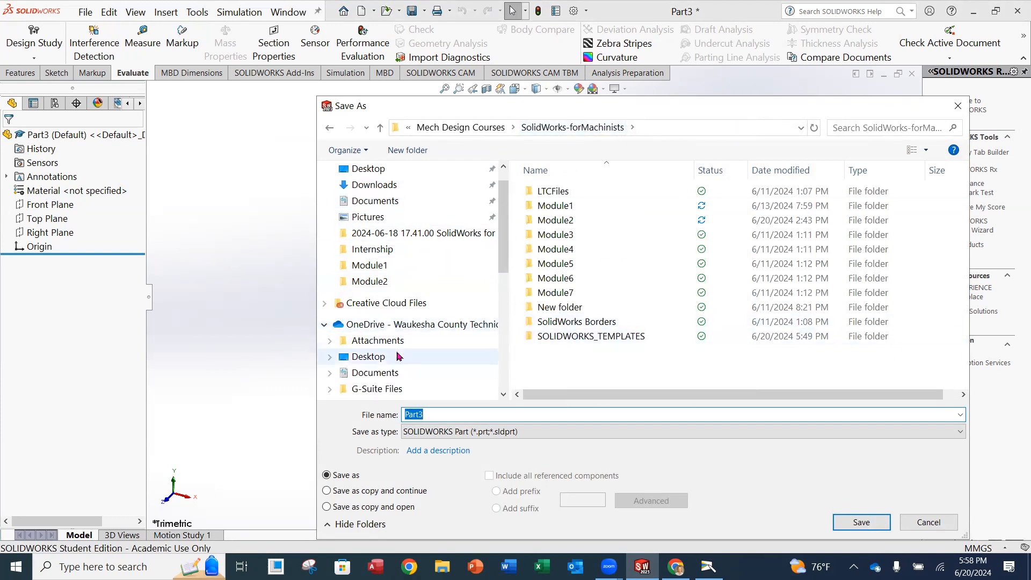
{"action": "scroll", "coordinate": [391, 352], "scroll_direction": "up", "scroll_amount": 3}
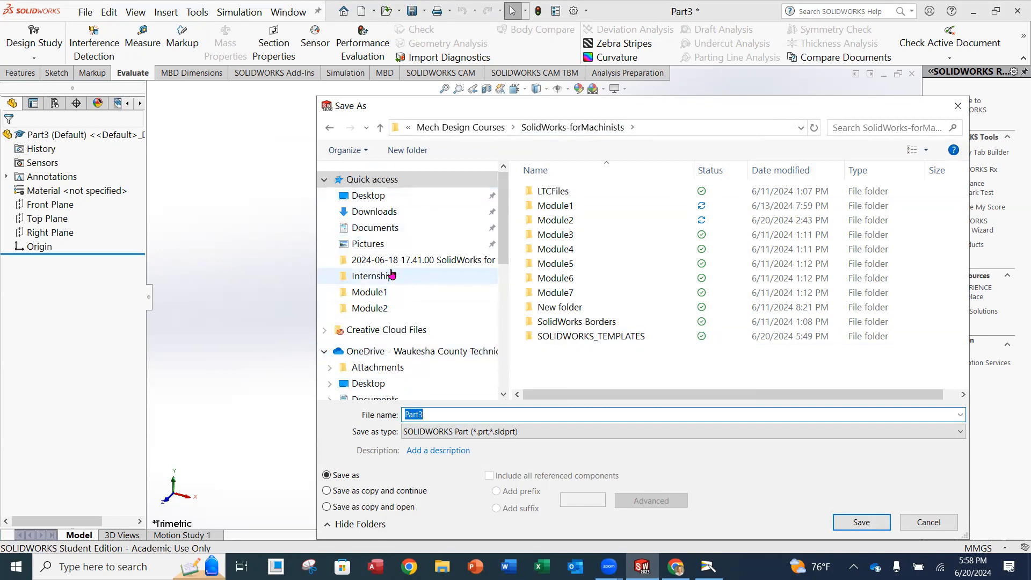
{"action": "scroll", "coordinate": [407, 339], "scroll_direction": "down", "scroll_amount": 3}
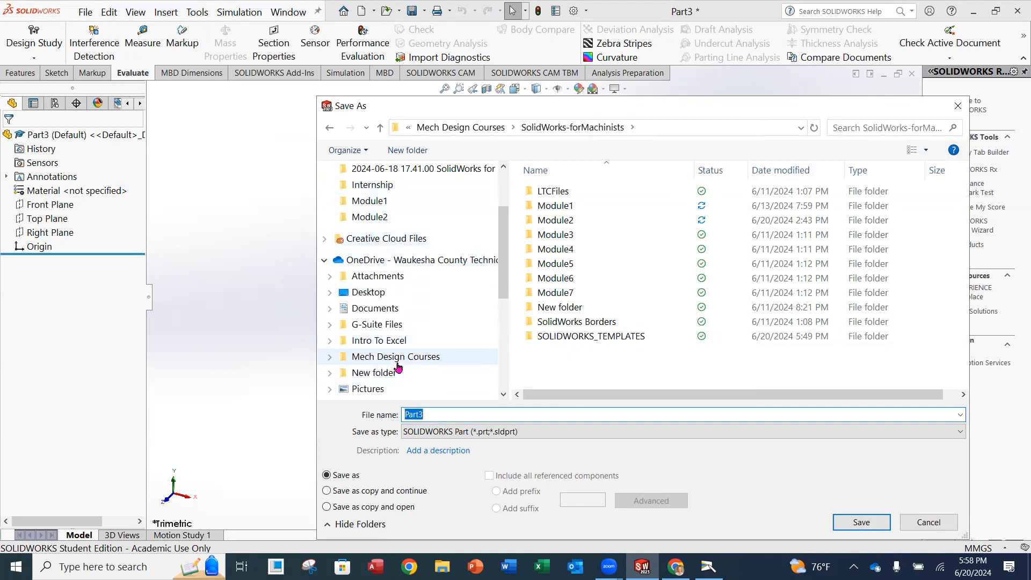
{"action": "left_click", "coordinate": [398, 364]}
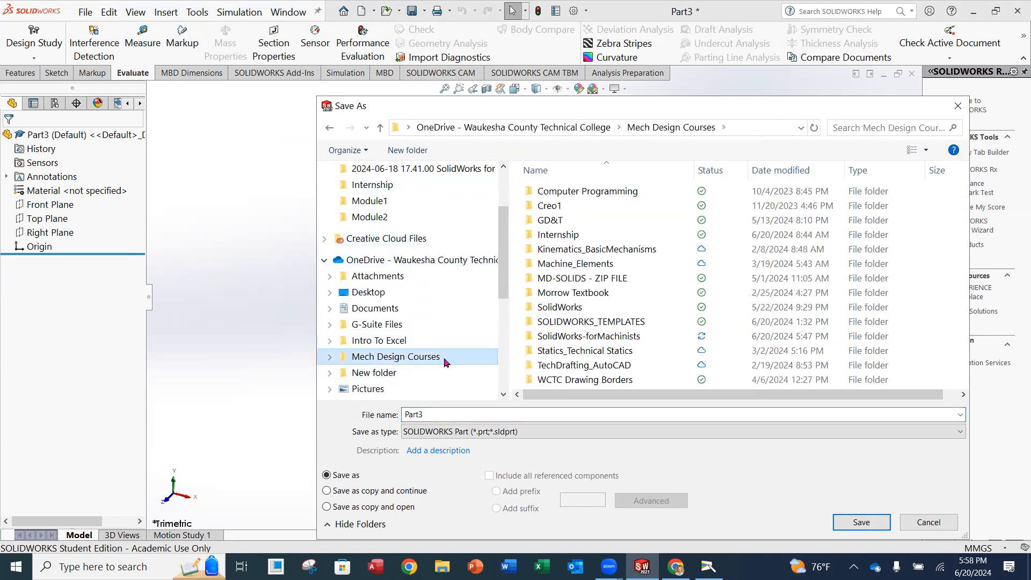
{"action": "left_click", "coordinate": [611, 322]}
{"action": "double_click", "coordinate": [611, 322]}
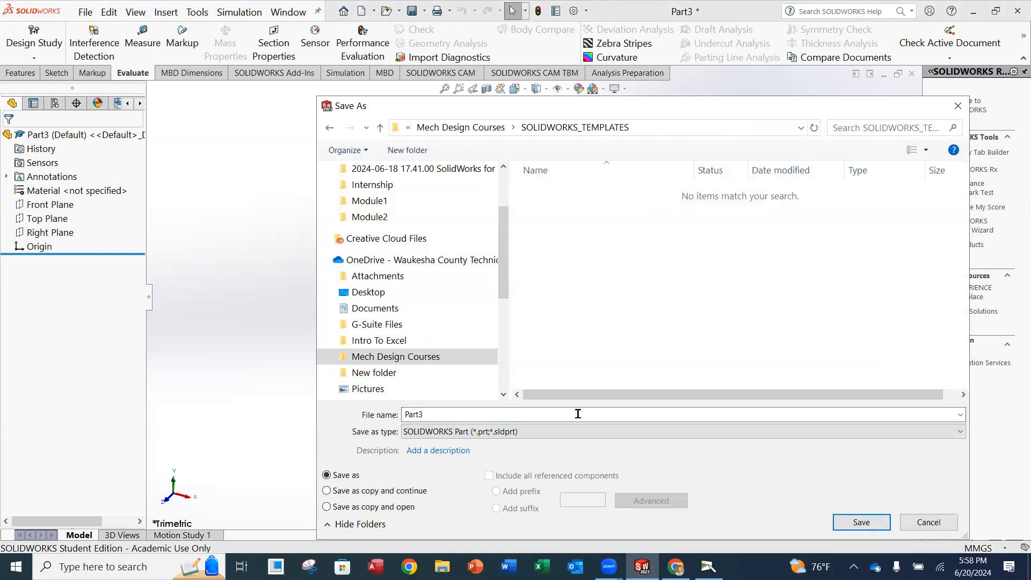
- Name the file PART_MMGS_ANSI
{"action": "double_click", "coordinate": [476, 414]}
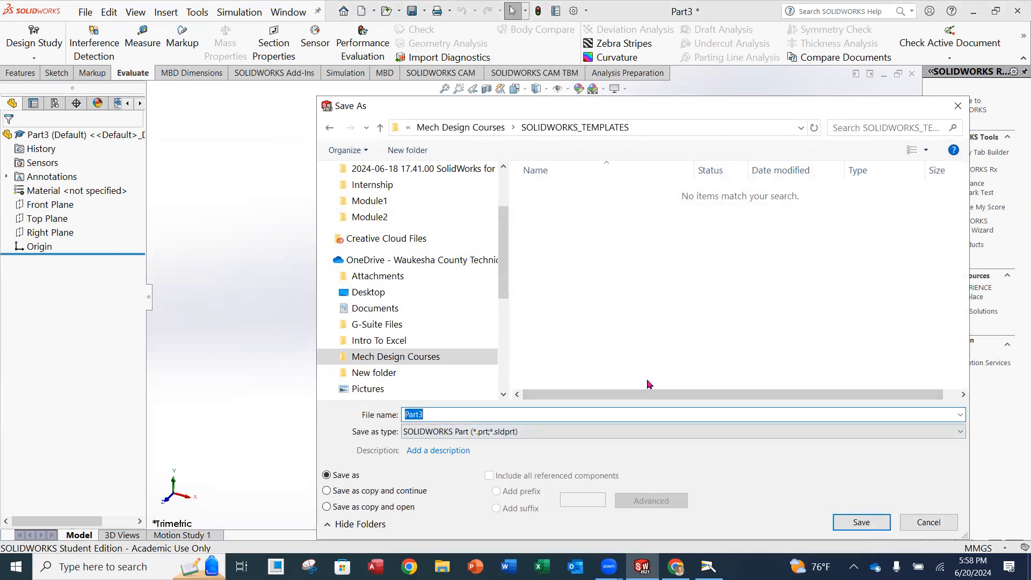
{"action": "type", "text": "MMGS"}
{"action": "type", "text": "_"}
{"action": "key", "text": "BackSpace"}
{"action": "key", "text": "BackSpace"}
{"action": "key", "text": "BackSpace"}
{"action": "key", "text": "BackSpace"}
{"action": "key", "text": "BackSpace"}
{"action": "type", "text": "p"}
{"action": "key", "text": "BackSpace"}
{"action": "type", "text": "PART"}
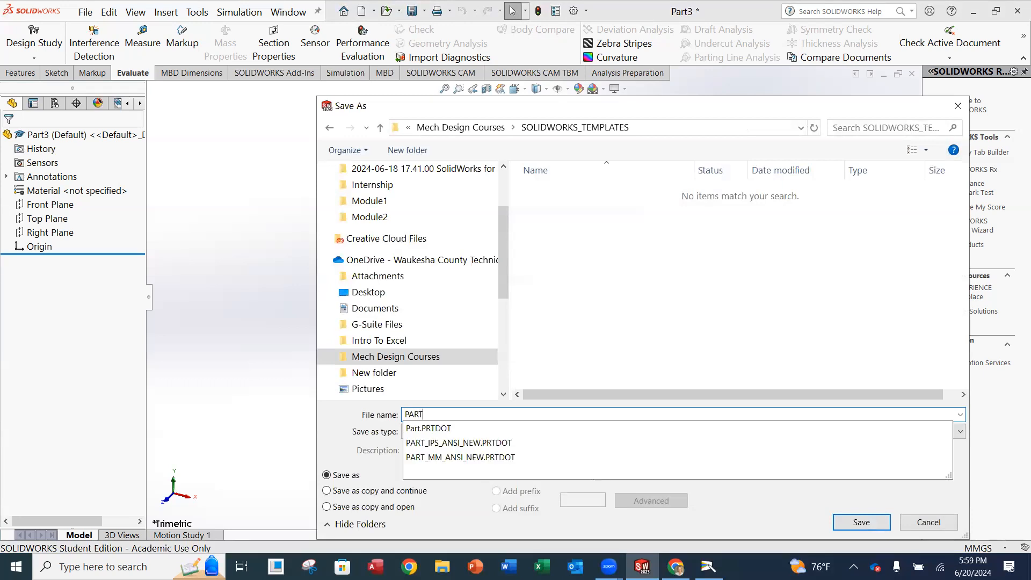
{"action": "type", "text": "_MMGS"}
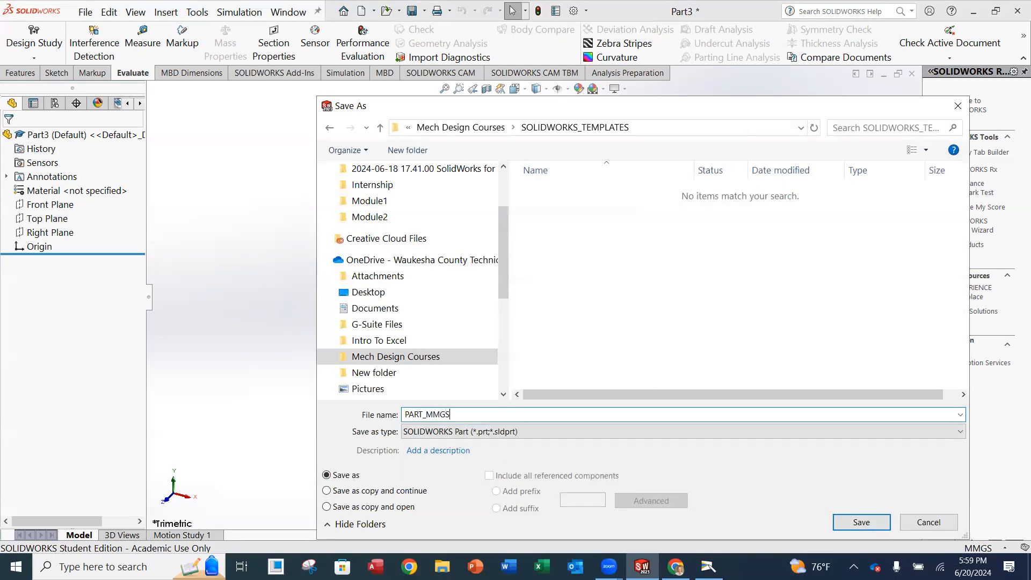
{"action": "type", "text": "_ANSI"}
- Save the file as the Part Templates (*.prtdot) type and close the document
{"action": "left_click", "coordinate": [552, 433]}
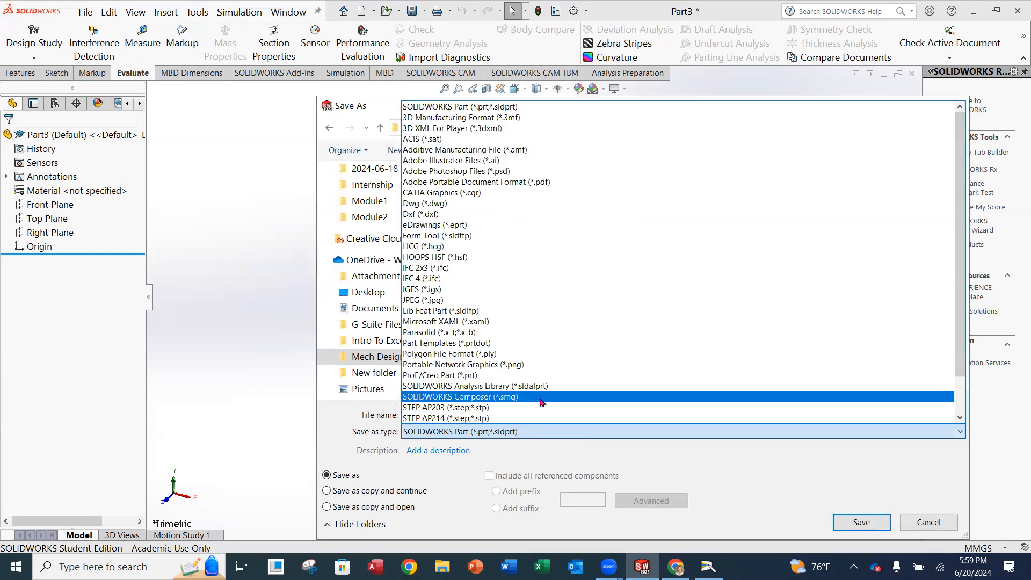
{"action": "left_click", "coordinate": [526, 344]}
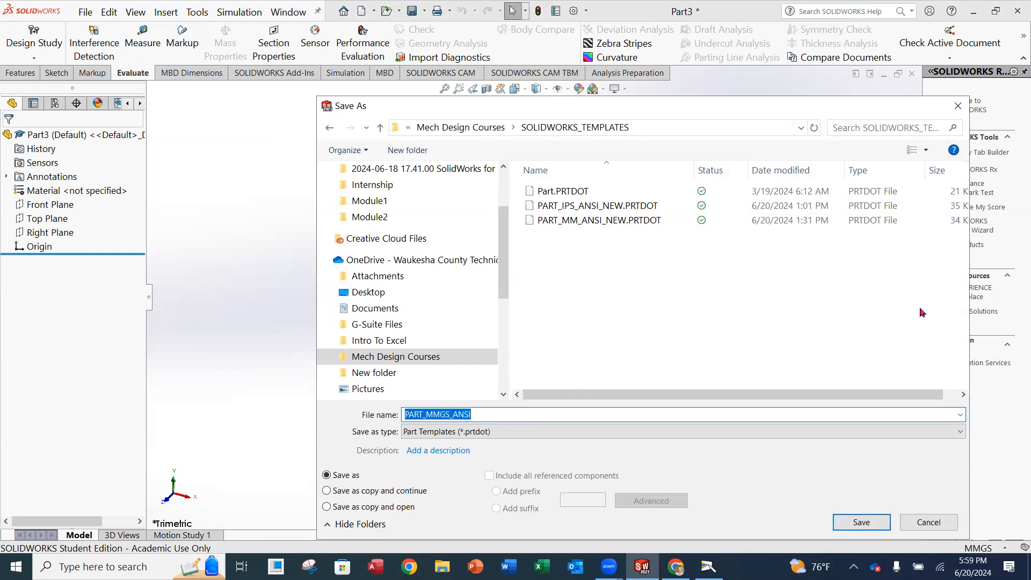
{"action": "left_click_drag", "start_coordinate": [741, 109], "coordinate": [561, 71]}
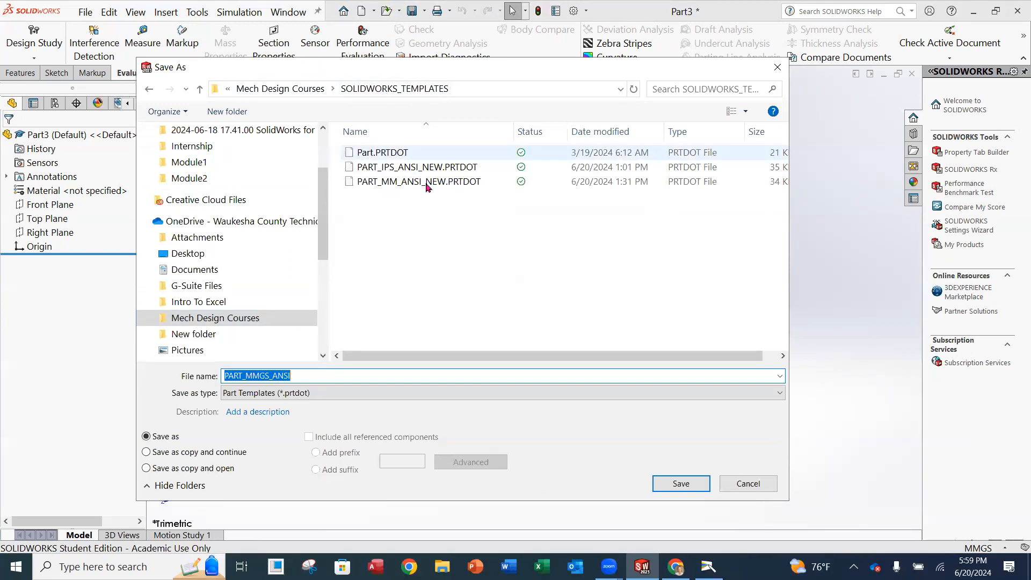
{"action": "left_click", "coordinate": [681, 484]}
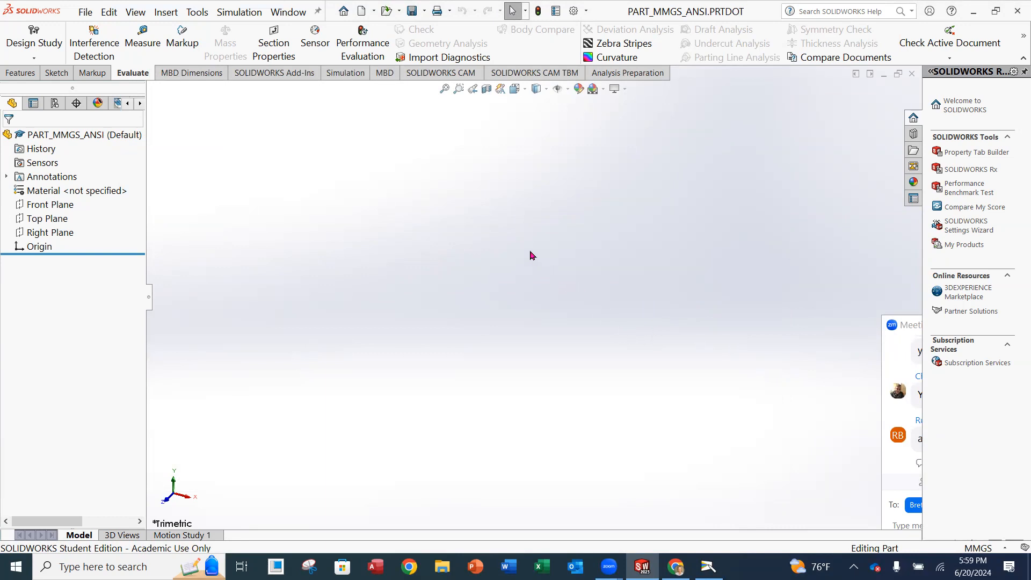
{"action": "left_click", "coordinate": [84, 12]}
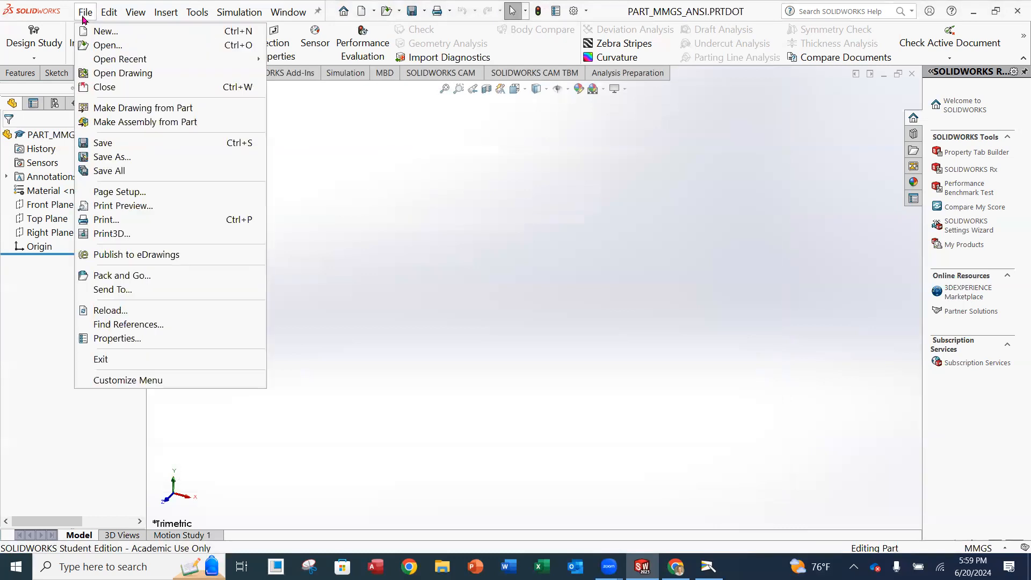
{"action": "left_click", "coordinate": [98, 88]}
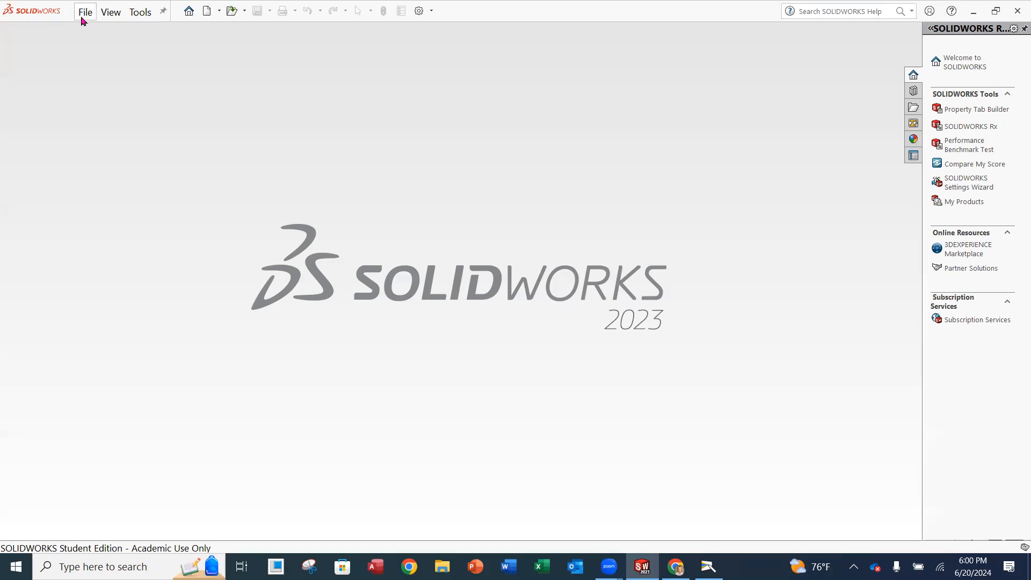
- Show the advanced template list for a new document and take a screen snip of the whole dialog
{"action": "left_click", "coordinate": [207, 14]}
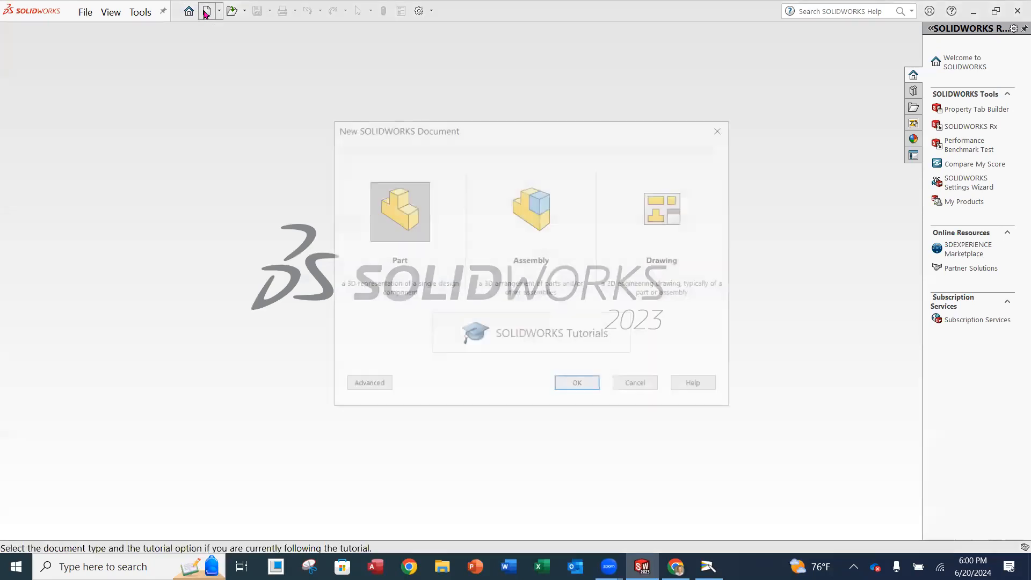
{"action": "left_click", "coordinate": [378, 232]}
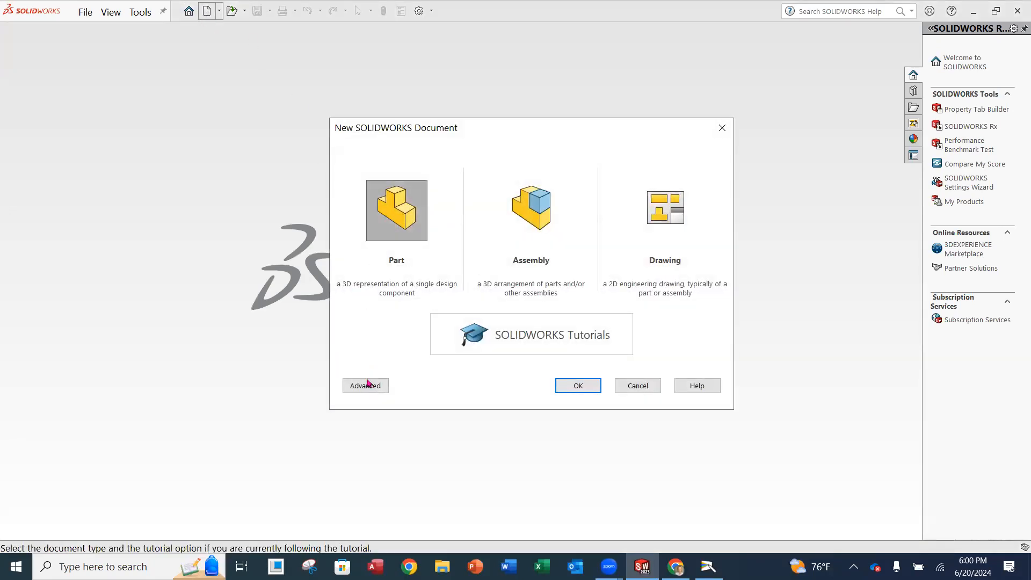
{"action": "left_click", "coordinate": [368, 386]}
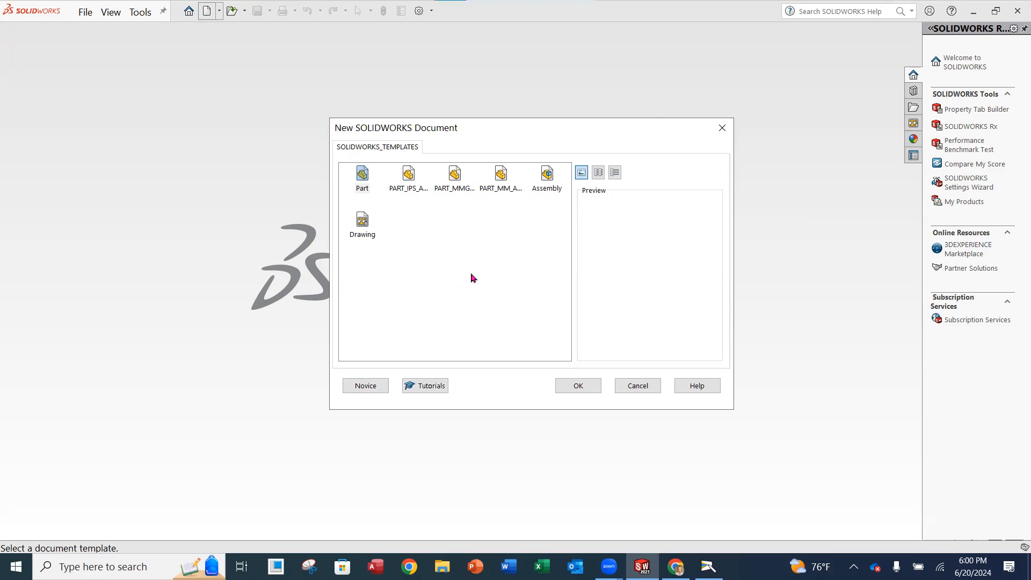
{"action": "key", "text": "super+shift+s"}
{"action": "left_click_drag", "start_coordinate": [323, 110], "coordinate": [732, 409]}
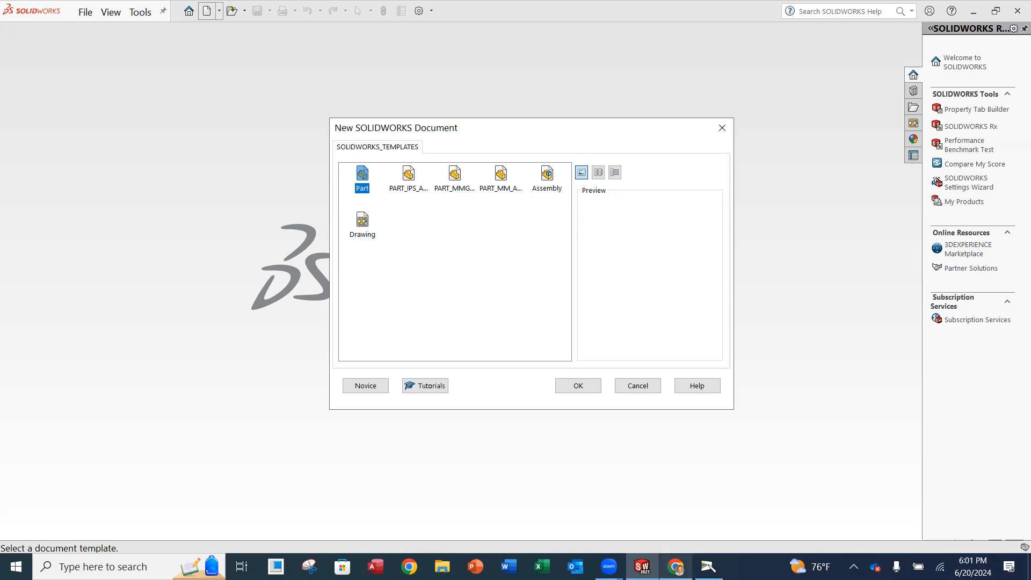
- Switch to Chrome, open Assignment 2 from the course modules and review its model, template and screen-snip requirements
{"action": "left_click", "coordinate": [676, 567]}
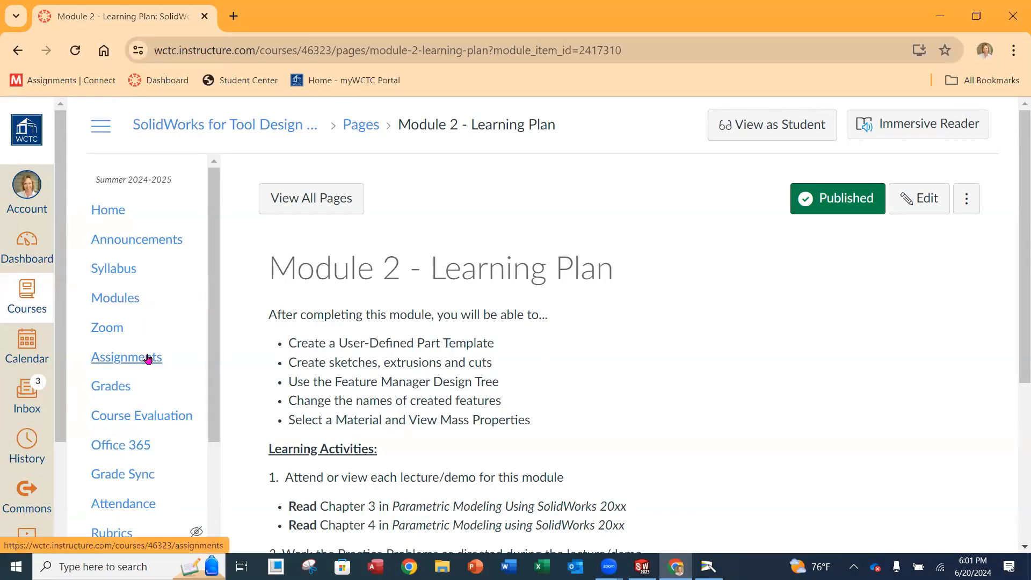
{"action": "left_click", "coordinate": [18, 50]}
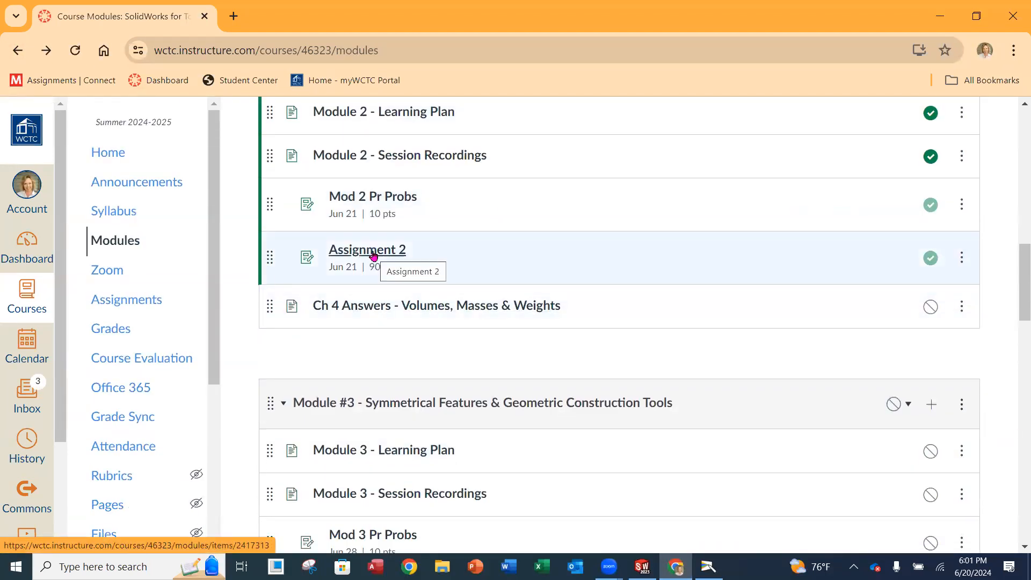
{"action": "left_click", "coordinate": [374, 254]}
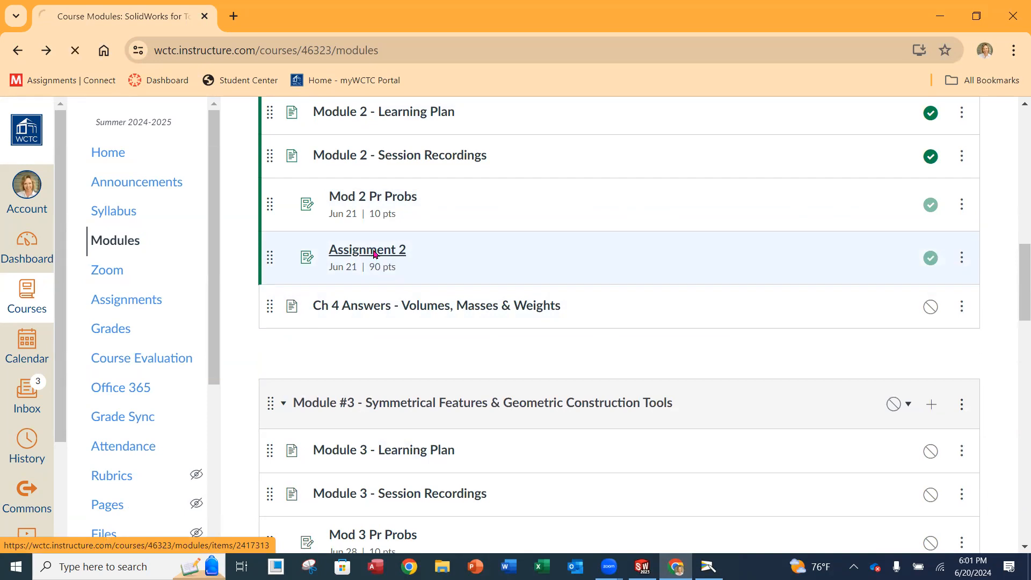
{"action": "scroll", "coordinate": [538, 263], "scroll_direction": "down", "scroll_amount": 4}
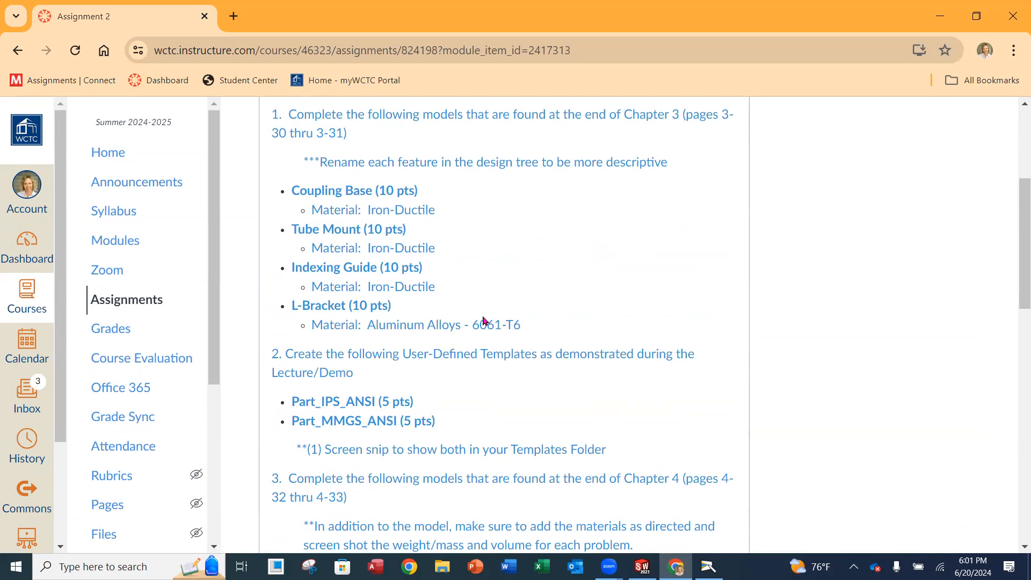
{"action": "scroll", "coordinate": [472, 316], "scroll_direction": "down", "scroll_amount": 1}
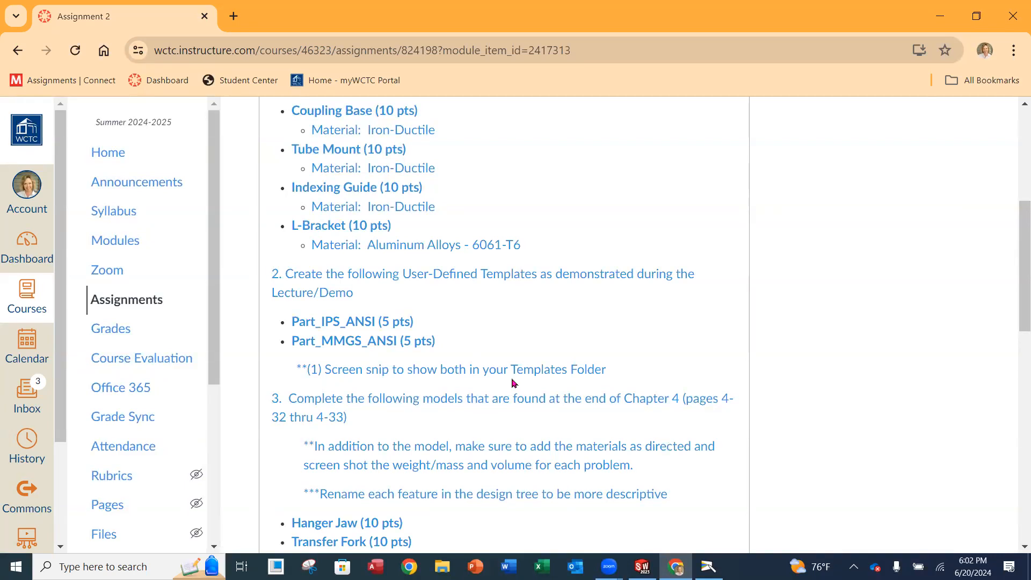
{"action": "scroll", "coordinate": [511, 371], "scroll_direction": "down", "scroll_amount": 4}
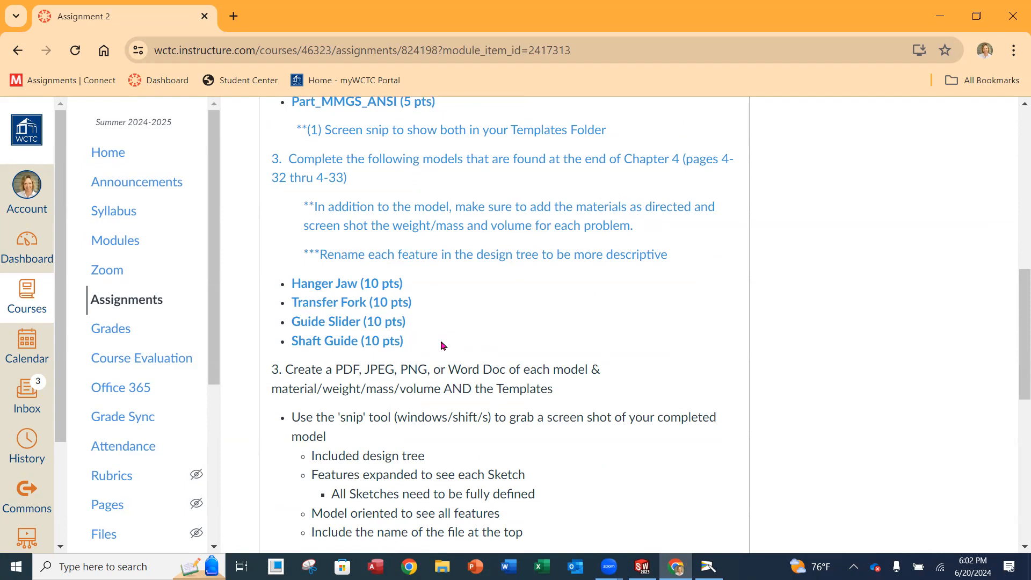
{"action": "scroll", "coordinate": [443, 346], "scroll_direction": "down", "scroll_amount": 3}
{"action": "scroll", "coordinate": [452, 360], "scroll_direction": "up", "scroll_amount": 4}
{"action": "scroll", "coordinate": [466, 371], "scroll_direction": "up", "scroll_amount": 5}
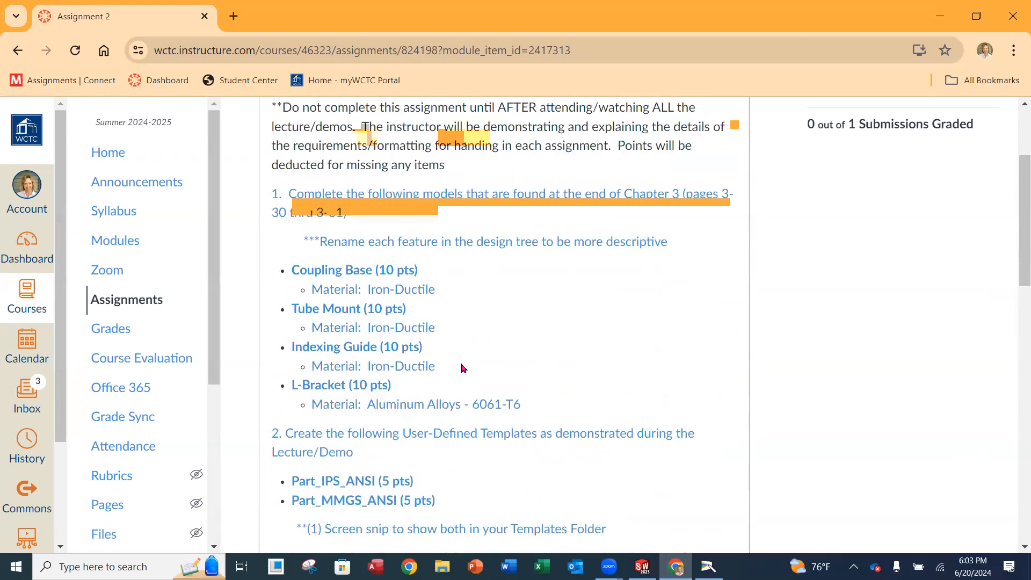
{"action": "scroll", "coordinate": [446, 376], "scroll_direction": "up", "scroll_amount": 2}
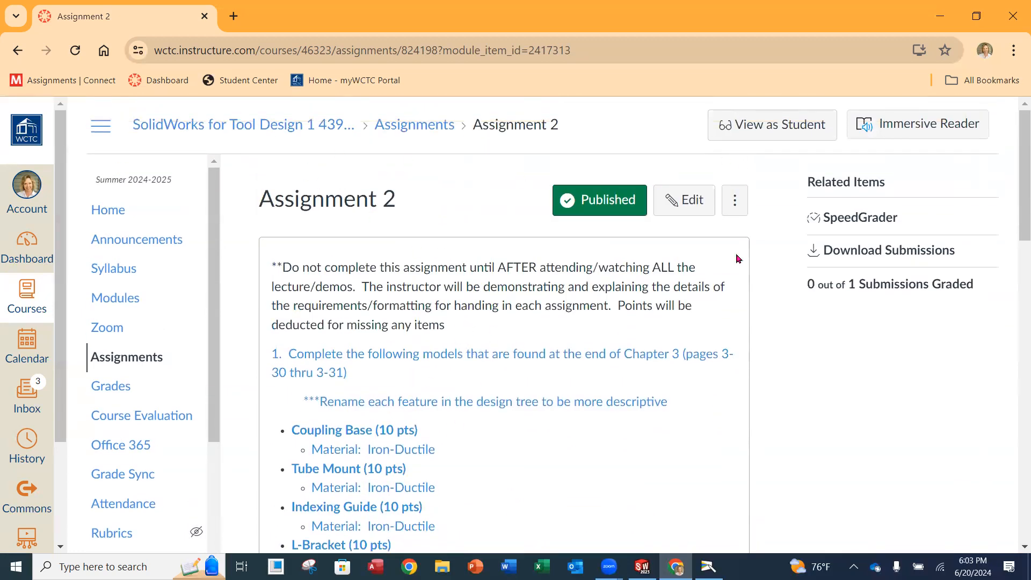
- Review the user-defined template, screen-snip and Chapter 4 model requirements in Assignment 2
{"action": "scroll", "coordinate": [623, 370], "scroll_direction": "down", "scroll_amount": 7}
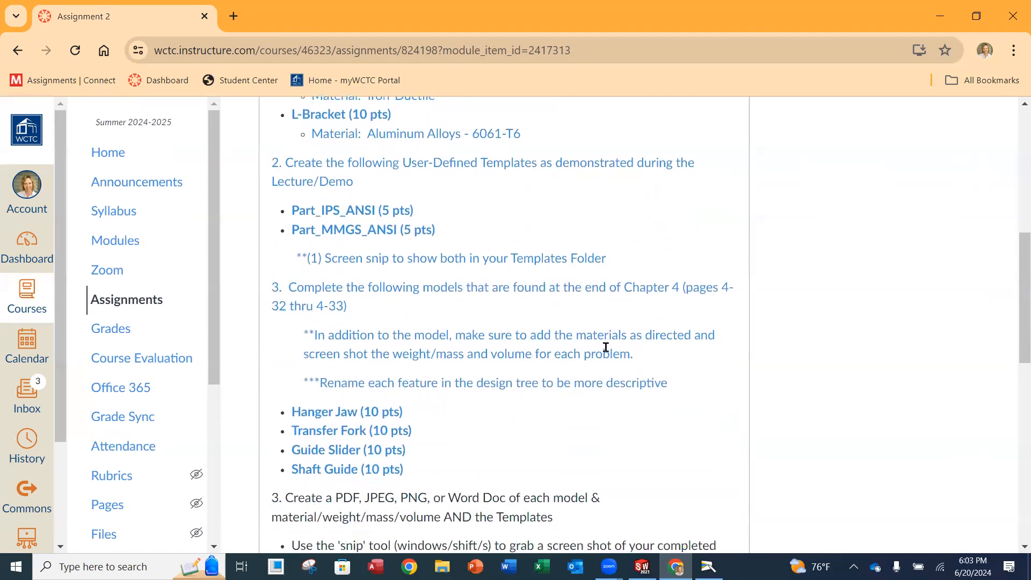
{"action": "scroll", "coordinate": [606, 348], "scroll_direction": "down", "scroll_amount": 1}
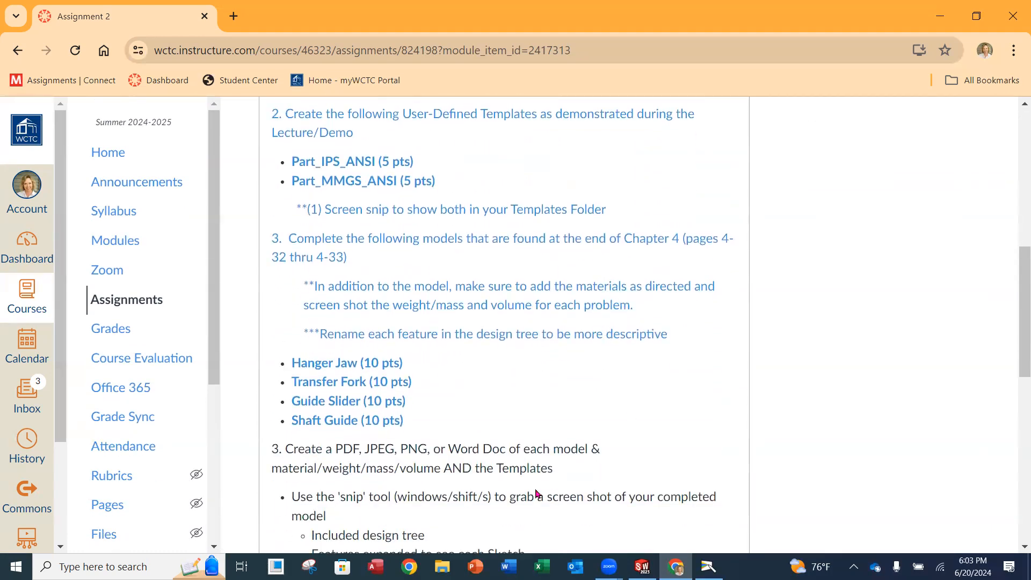
- Switch to SOLIDWORKS and create a new part from the PART_IPS_ANSI_NEW template
{"action": "mouse_move", "coordinate": [676, 567]}
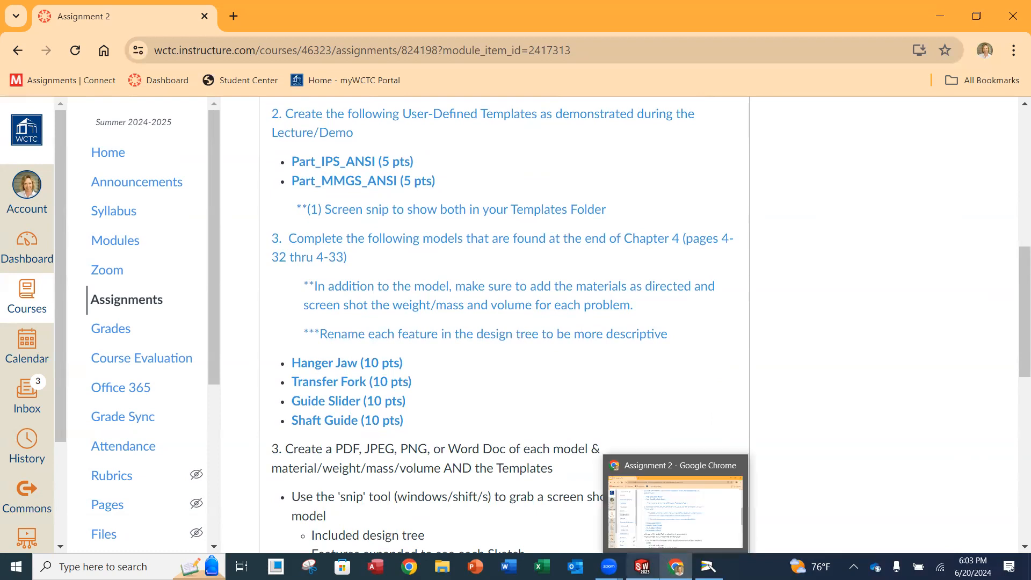
{"action": "mouse_move", "coordinate": [642, 567]}
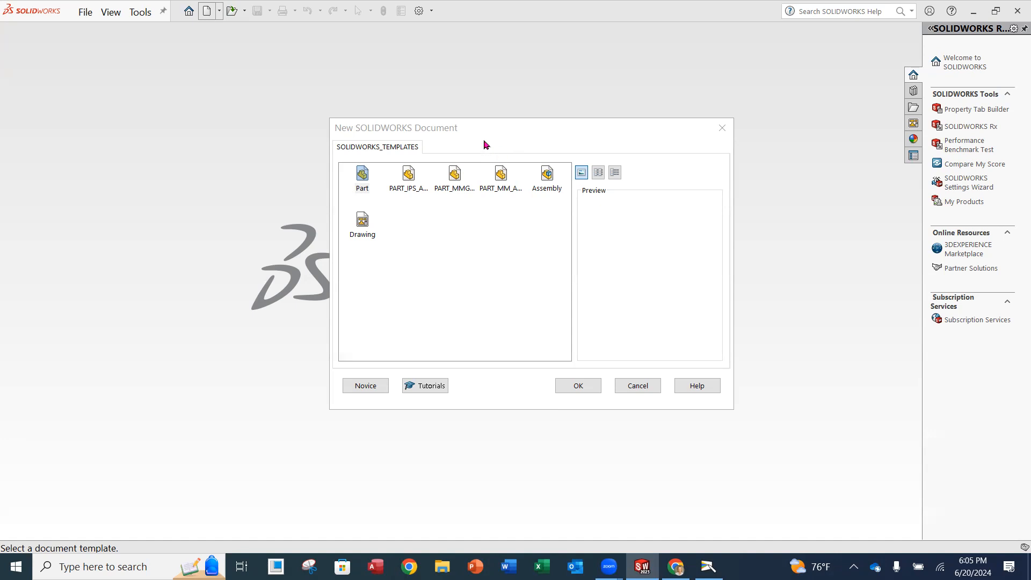
{"action": "left_click", "coordinate": [410, 176]}
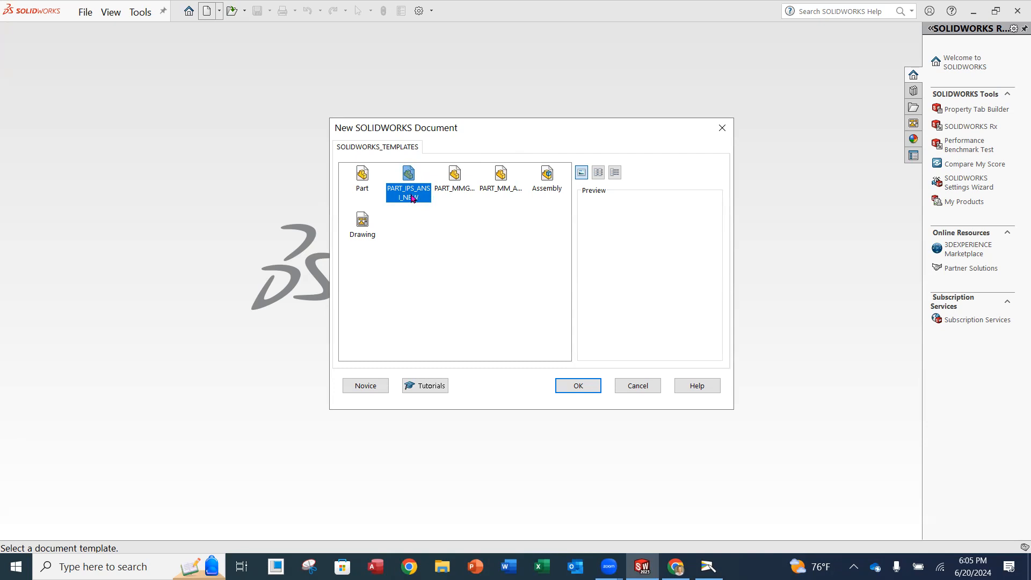
{"action": "left_click", "coordinate": [588, 385]}
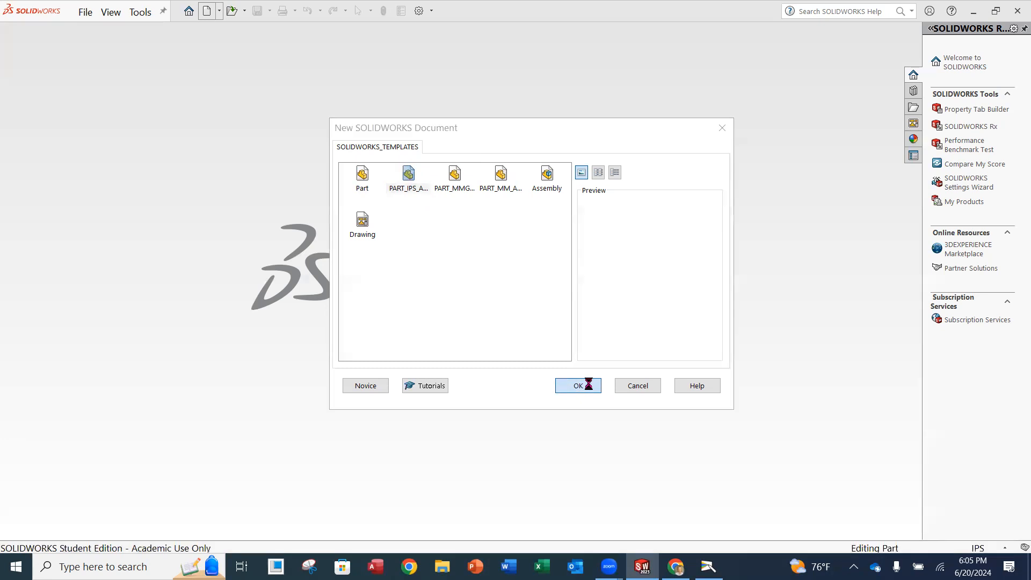